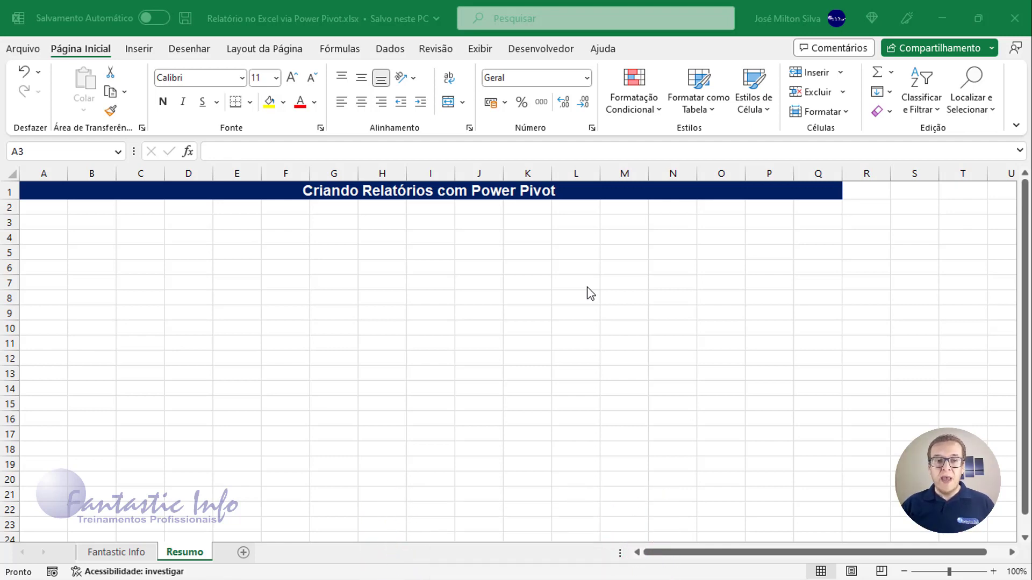
- Start a data import from an Excel workbook at cell A3 of the Resumo sheet, choosing Vendas.xlsx in the Documentos > Bases folder
left_click(23, 225)
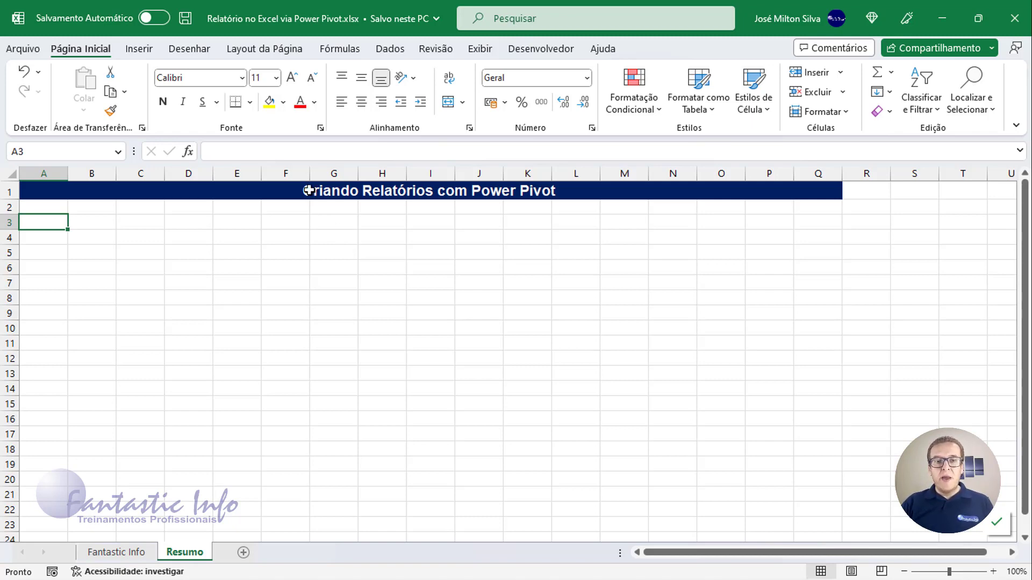
left_click(387, 57)
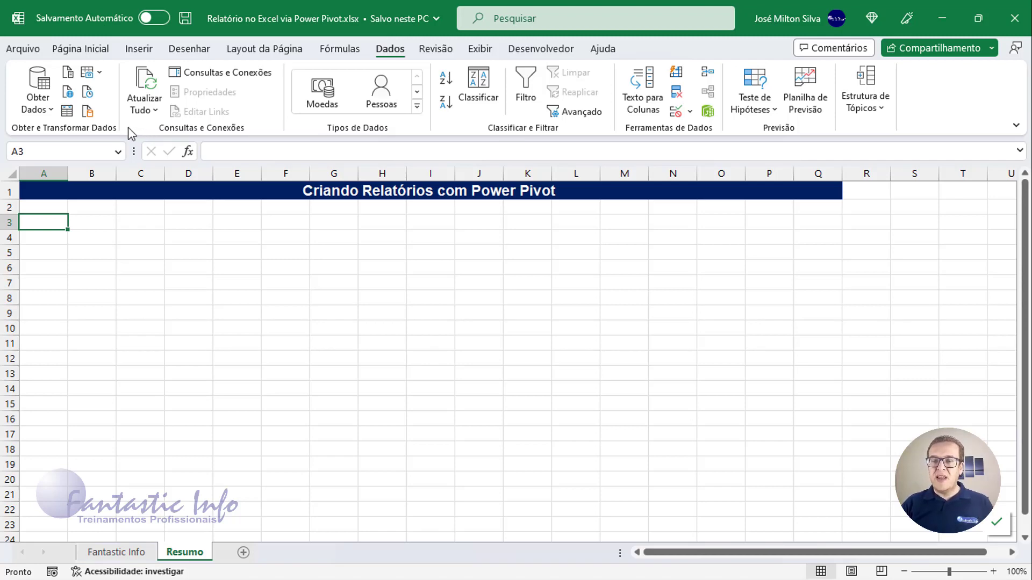
left_click(39, 110)
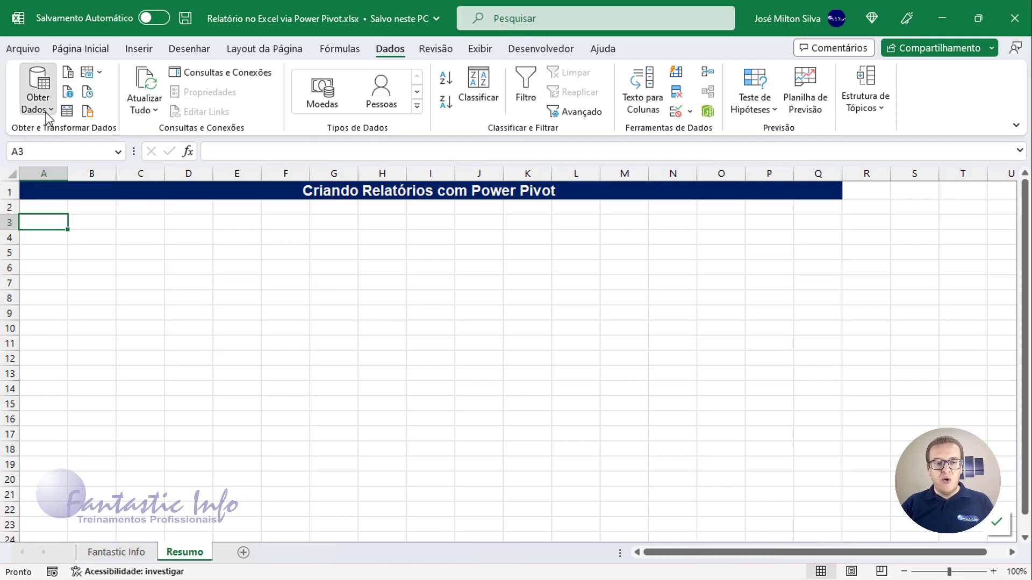
mouse_move(75, 141)
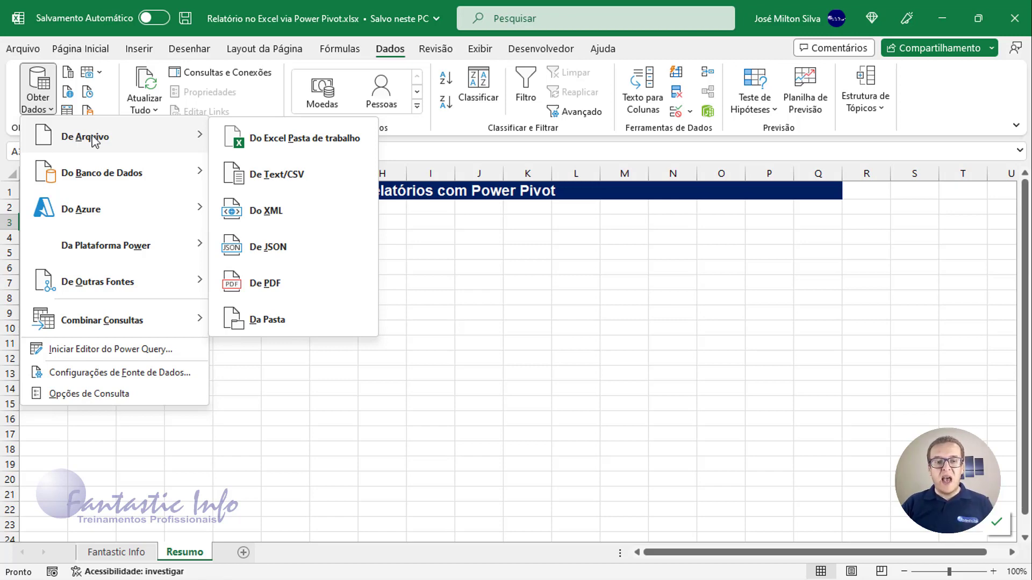
left_click(300, 143)
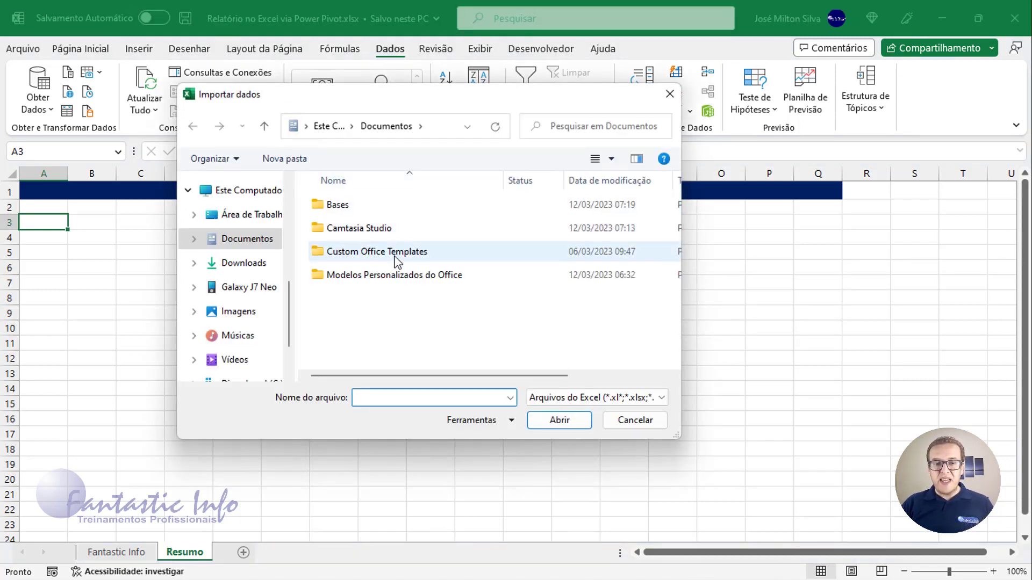
double_click(339, 205)
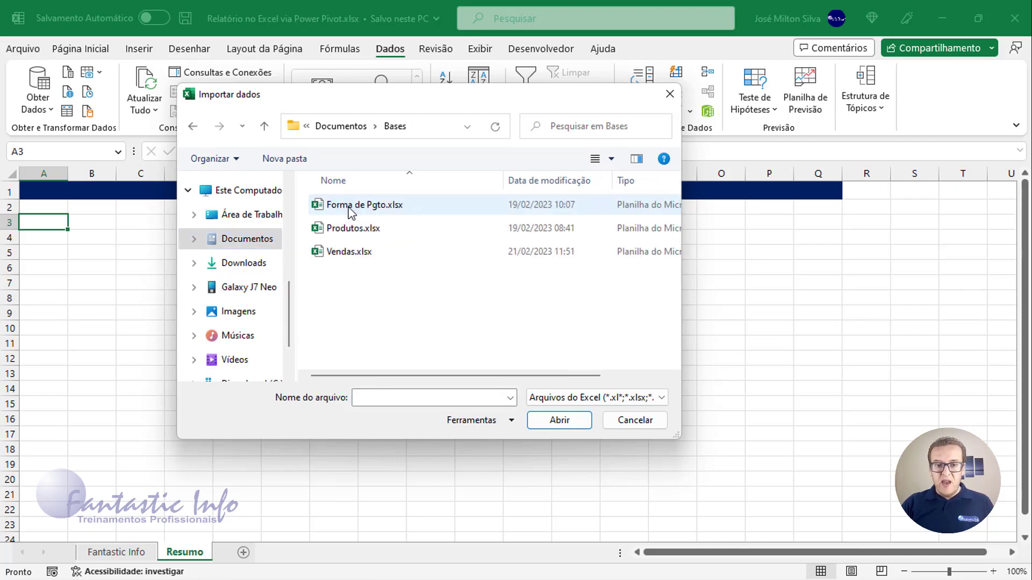
left_click(361, 260)
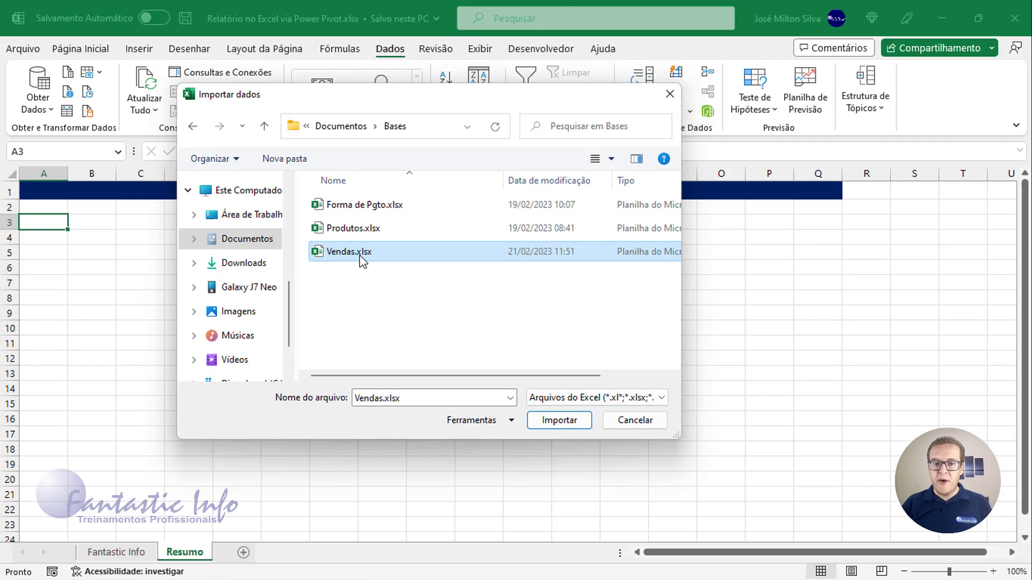
left_click(359, 256)
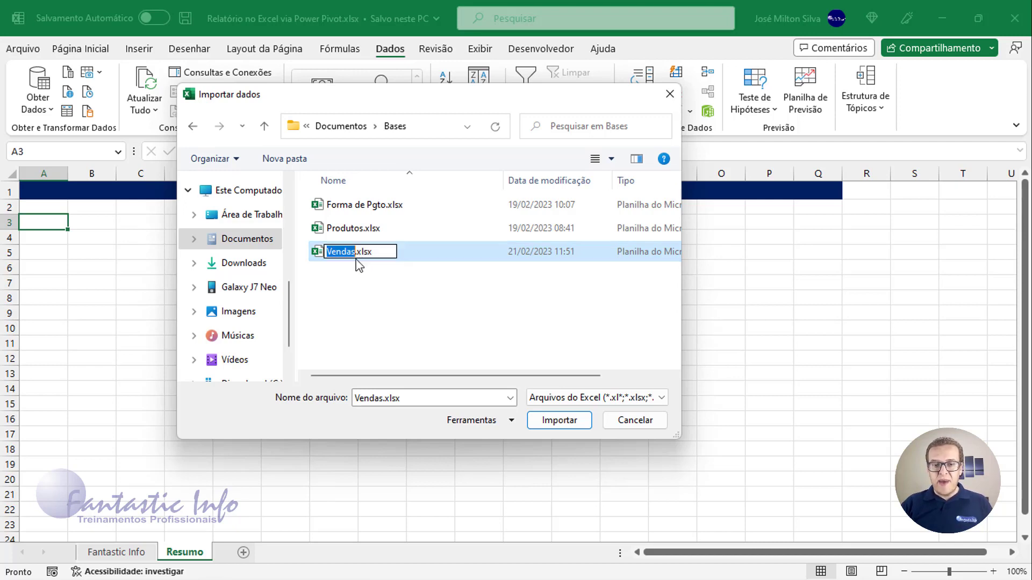
left_click(433, 254)
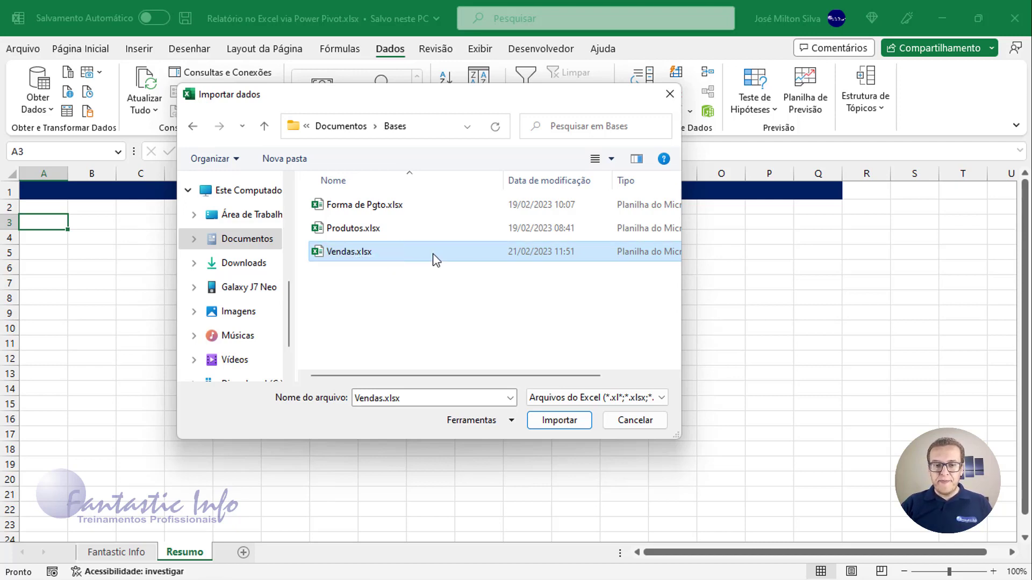
left_click(559, 424)
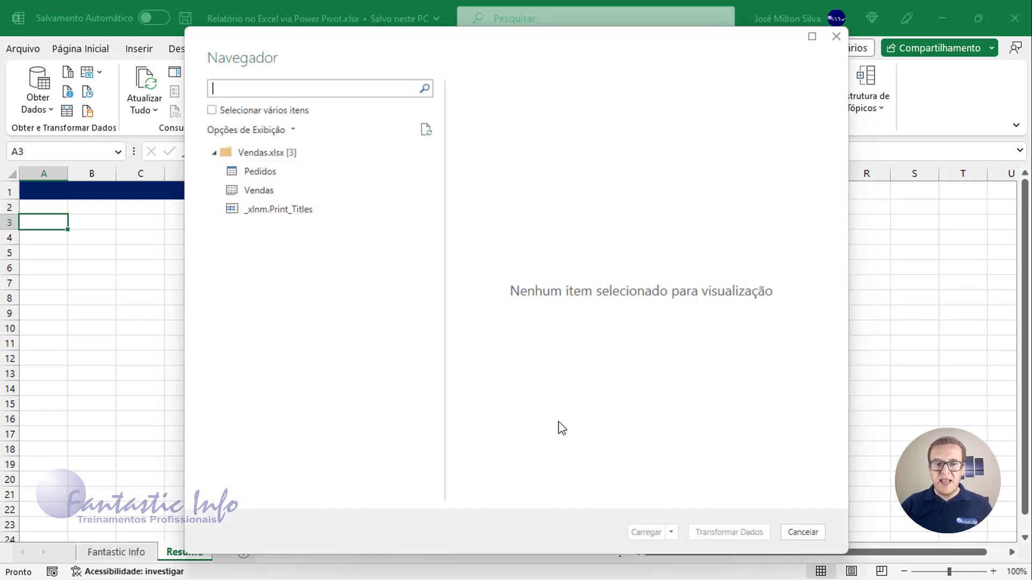
- Select the Vendas sheet of the source workbook and look through the preview of its columns and rows
left_click(262, 194)
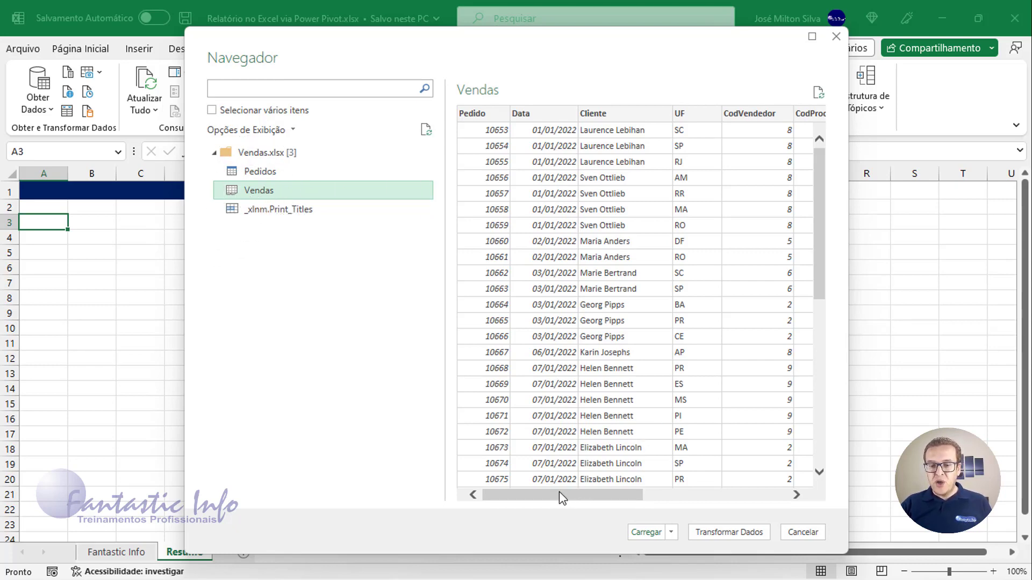
left_click_drag(558, 491, 769, 509)
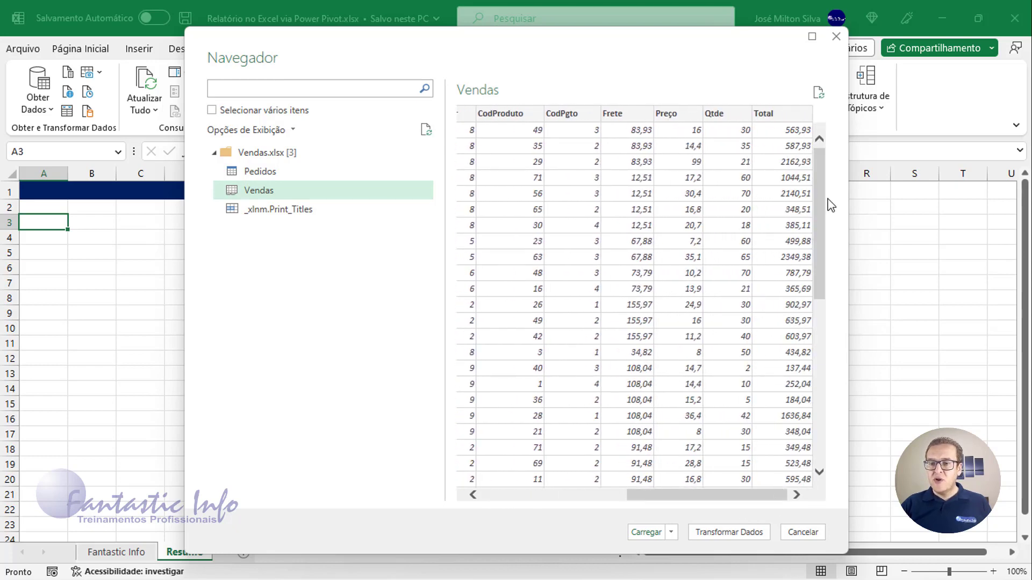
scroll(825, 268, "down", 3)
scroll(825, 268, "up", 3)
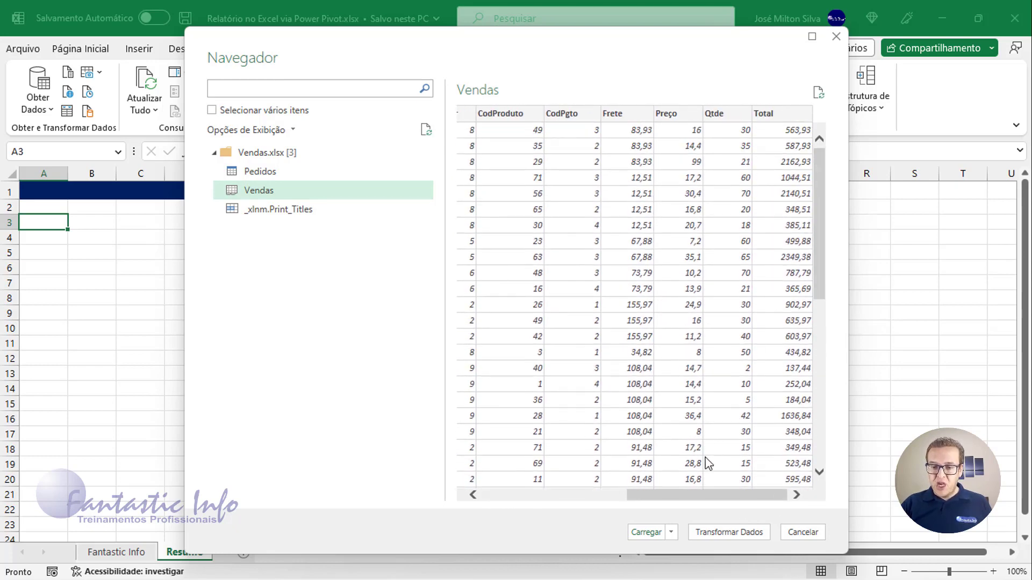
left_click_drag(700, 499, 521, 495)
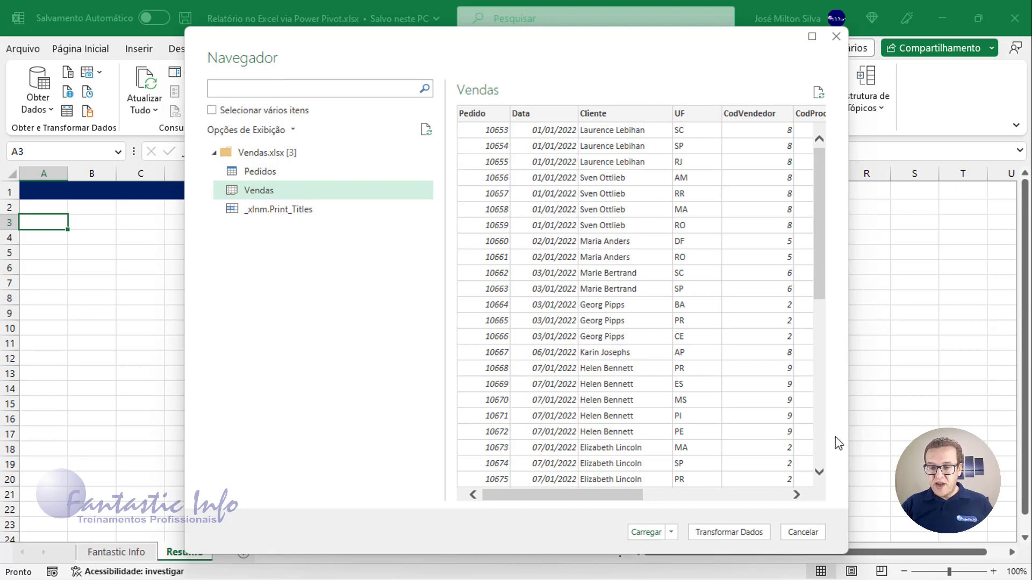
- Load the Vendas data with Carregar para as Apenas Criar Conexão, adding it to the Modelo de Dados
left_click(725, 532)
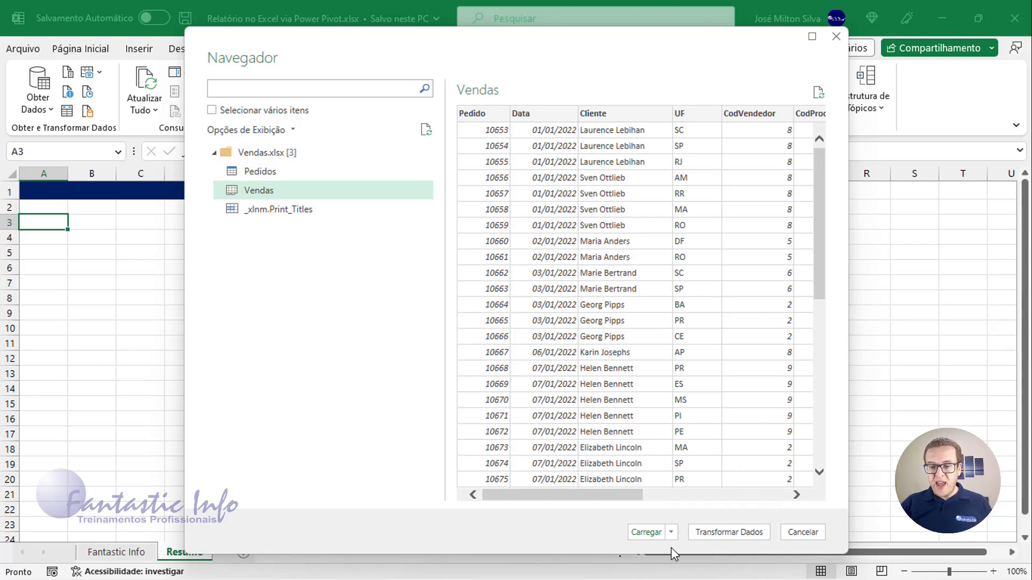
left_click(672, 533)
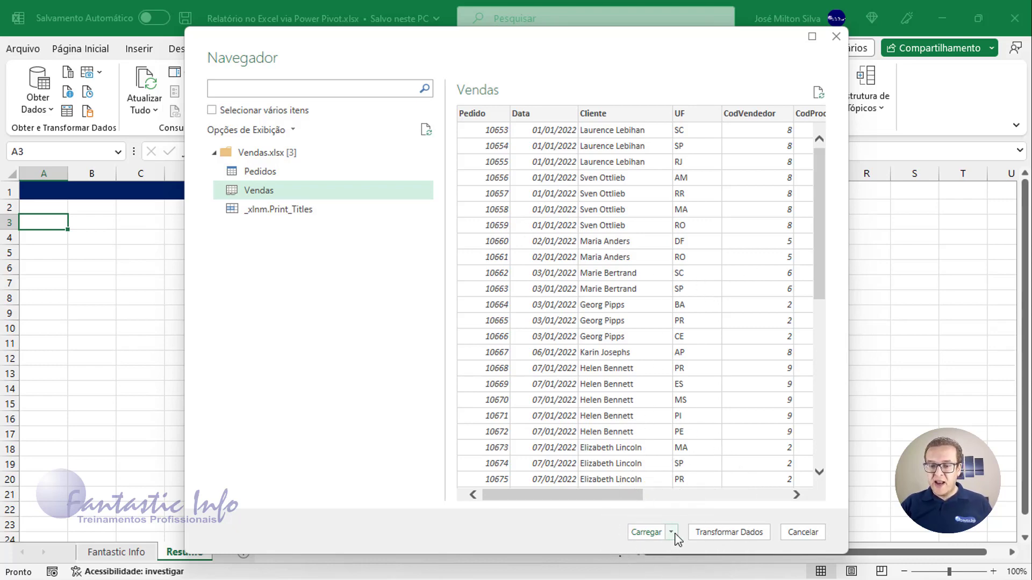
left_click(672, 533)
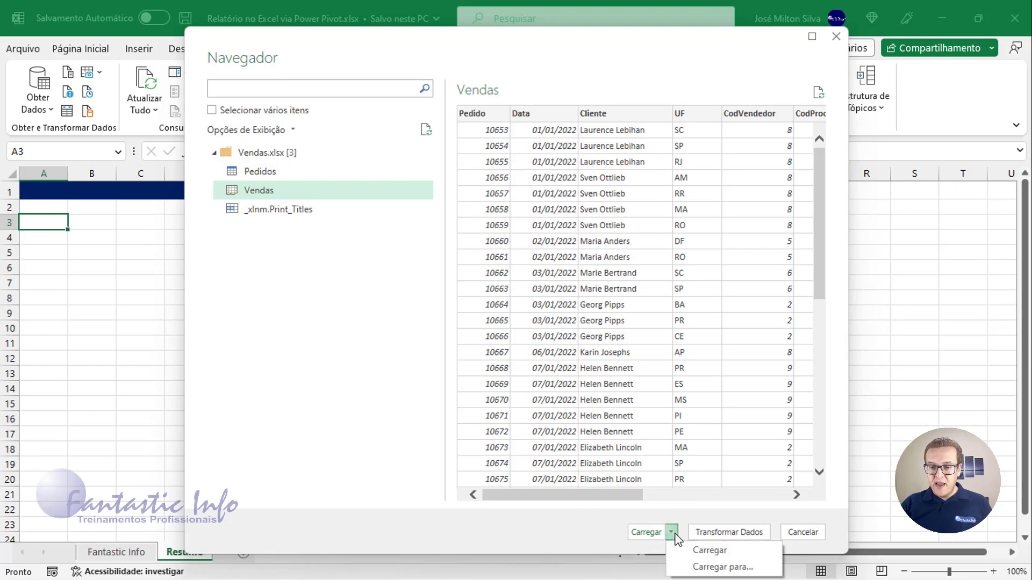
left_click(731, 553)
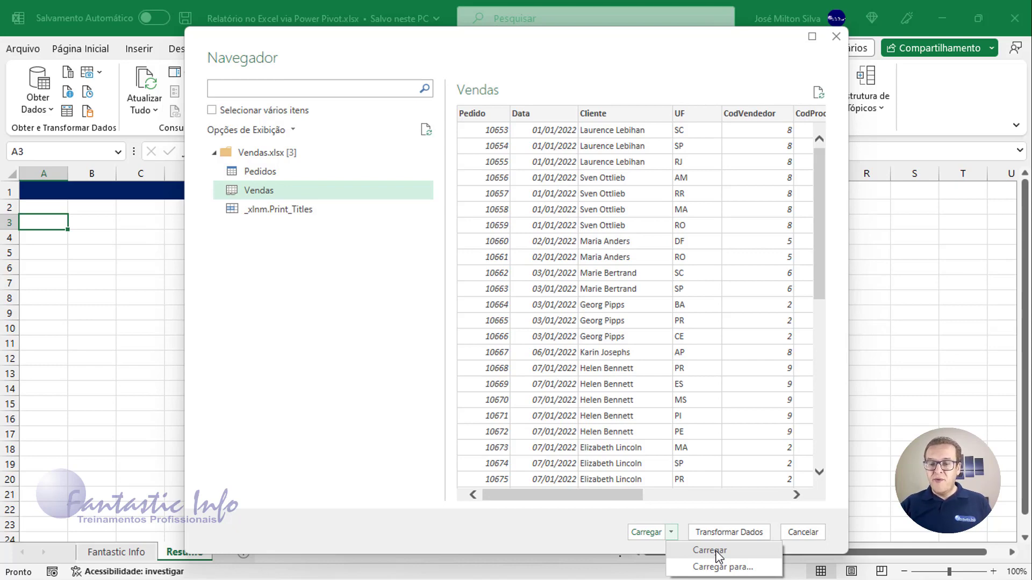
left_click(731, 568)
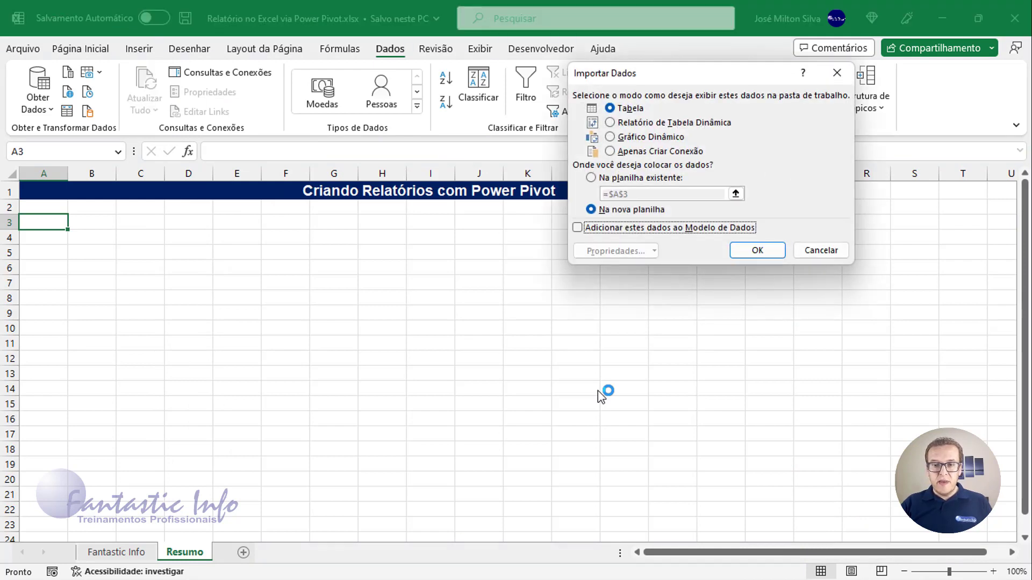
left_click_drag(667, 83, 478, 220)
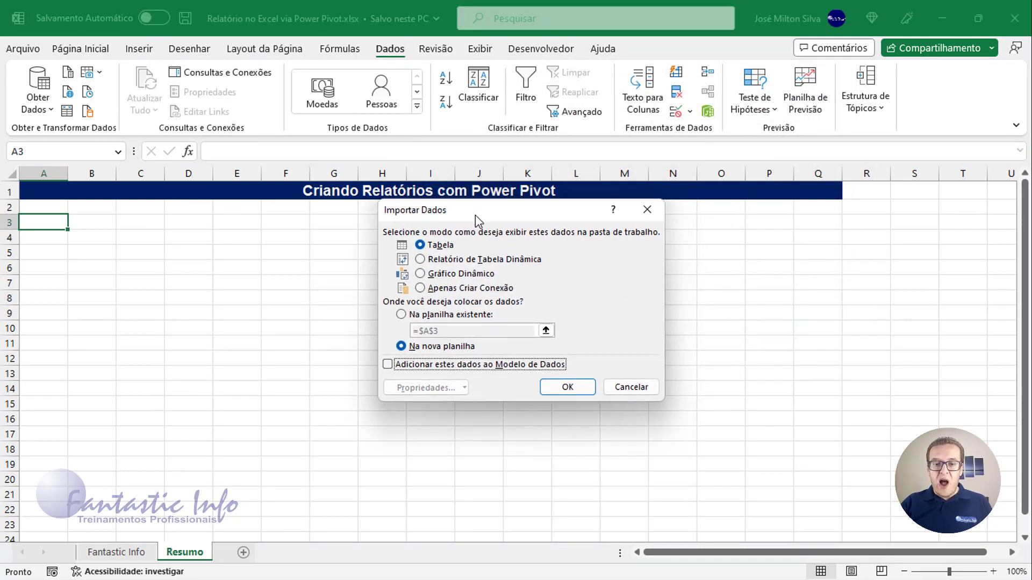
left_click(430, 290)
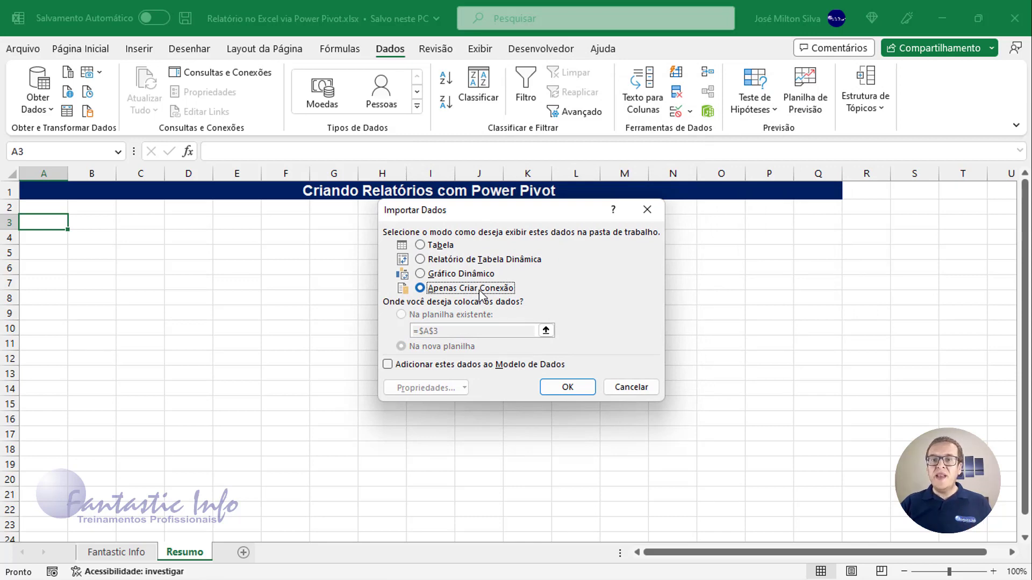
left_click(395, 370)
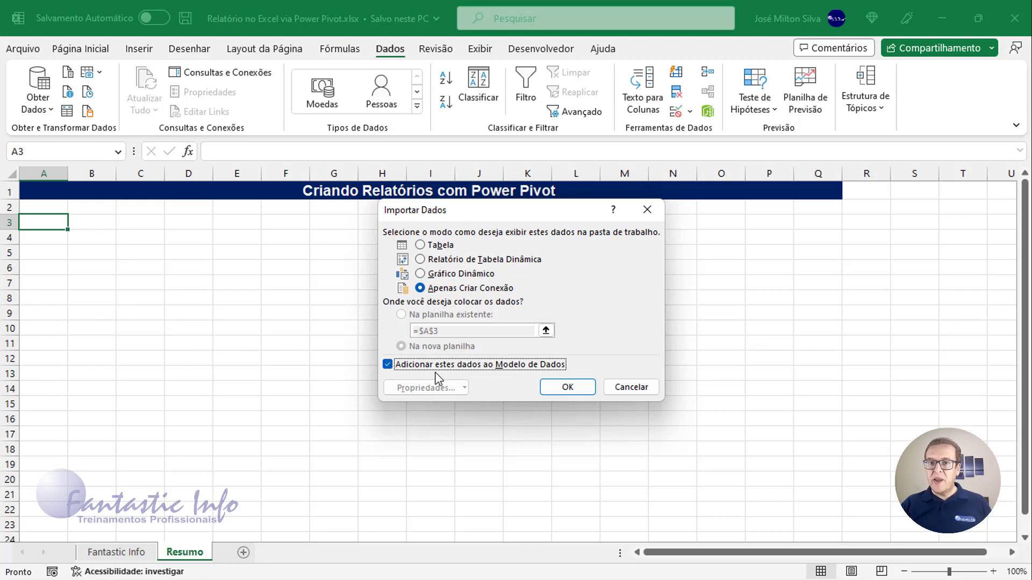
left_click(556, 393)
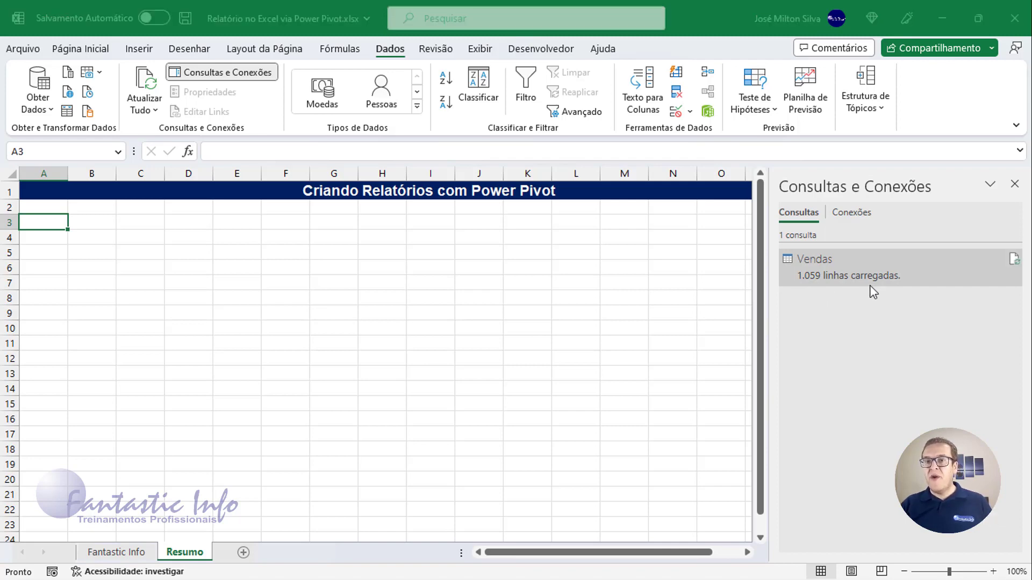
- Open the data model in the Power Pivot window, enabling the Análise de Dados add-ins
mouse_move(872, 291)
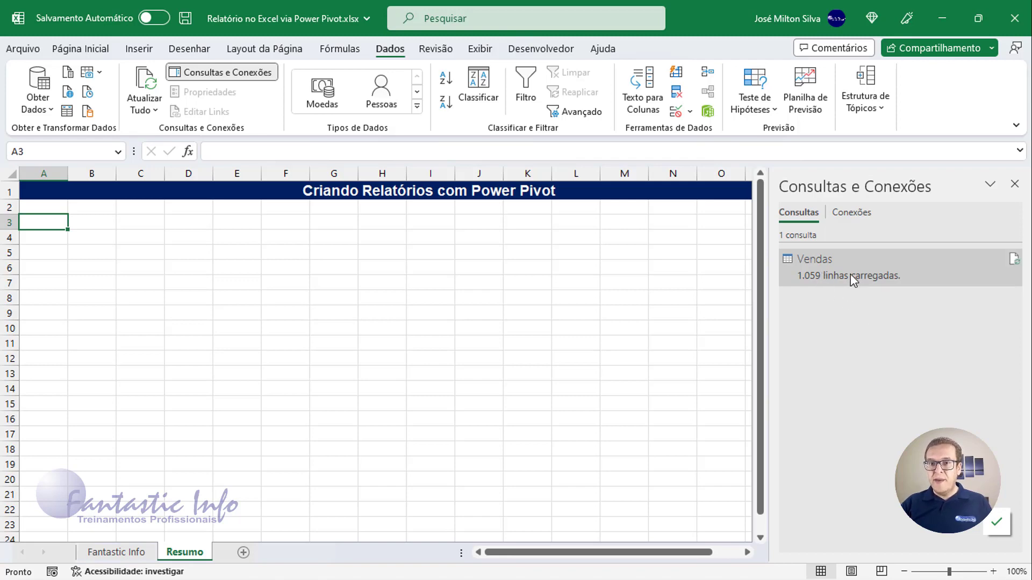
mouse_move(850, 275)
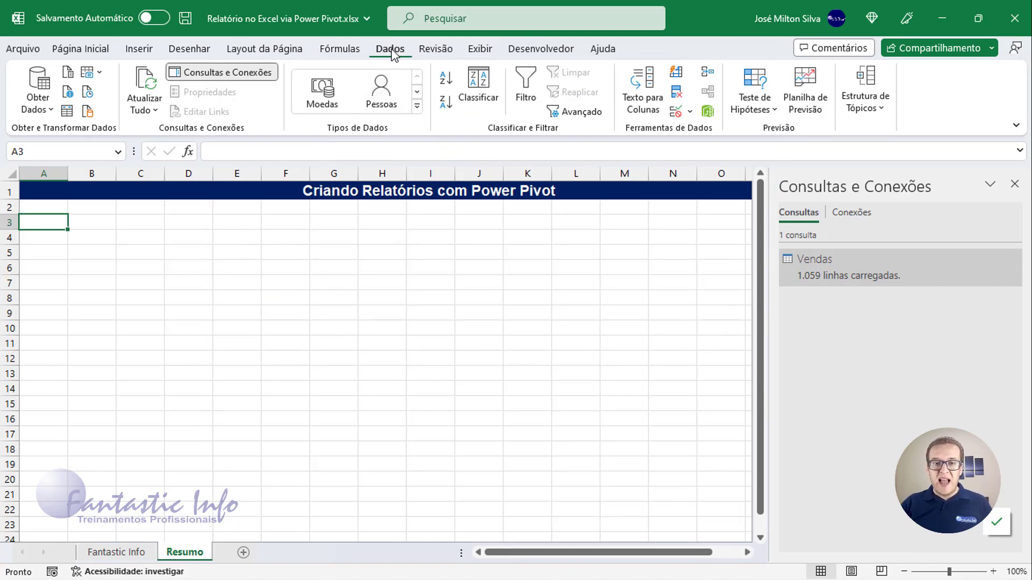
key("ctrl")
key("ctrl")
key("ctrl")
key("ctrl")
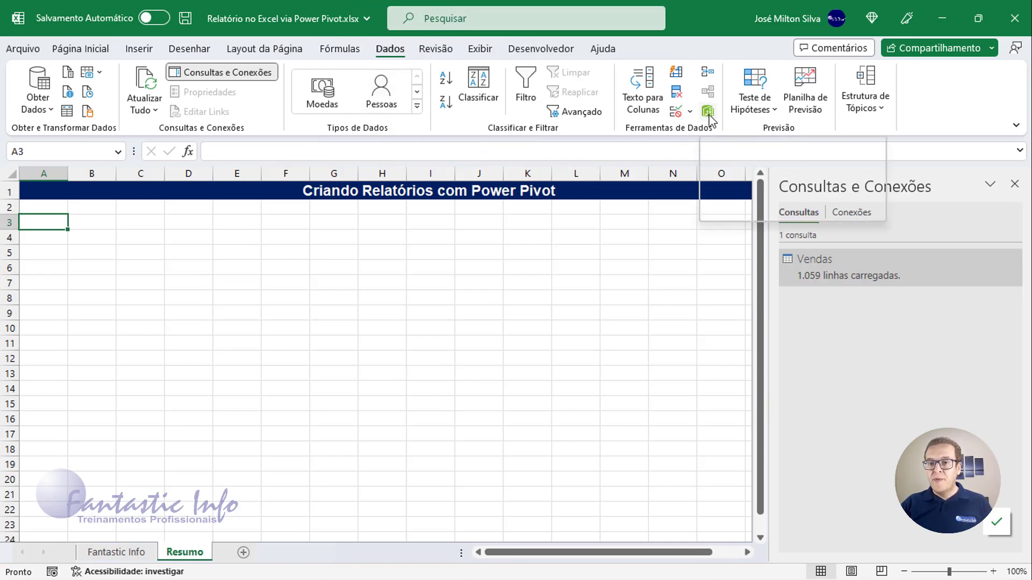
key("ctrl")
key("ctrl")
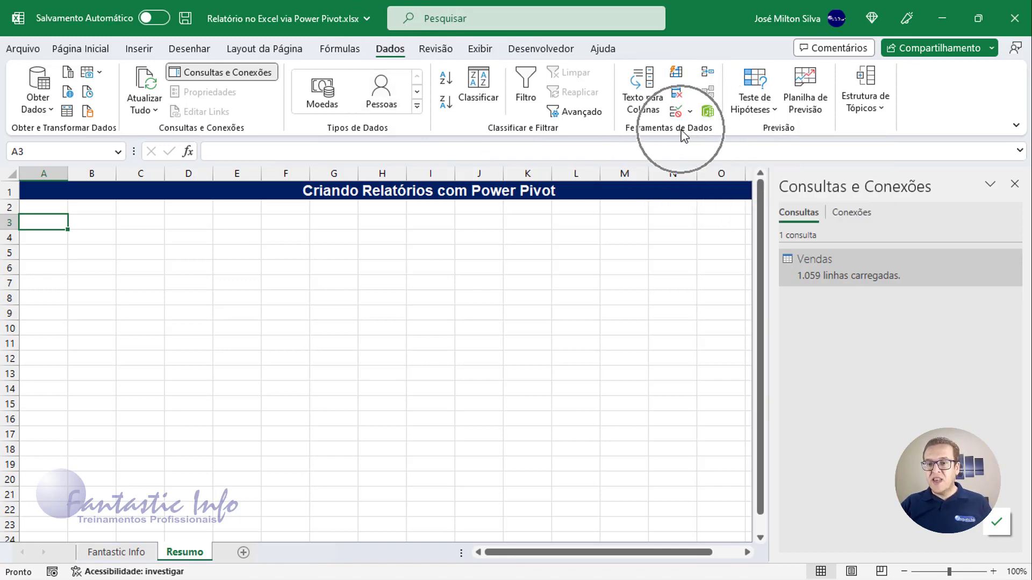
key("ctrl")
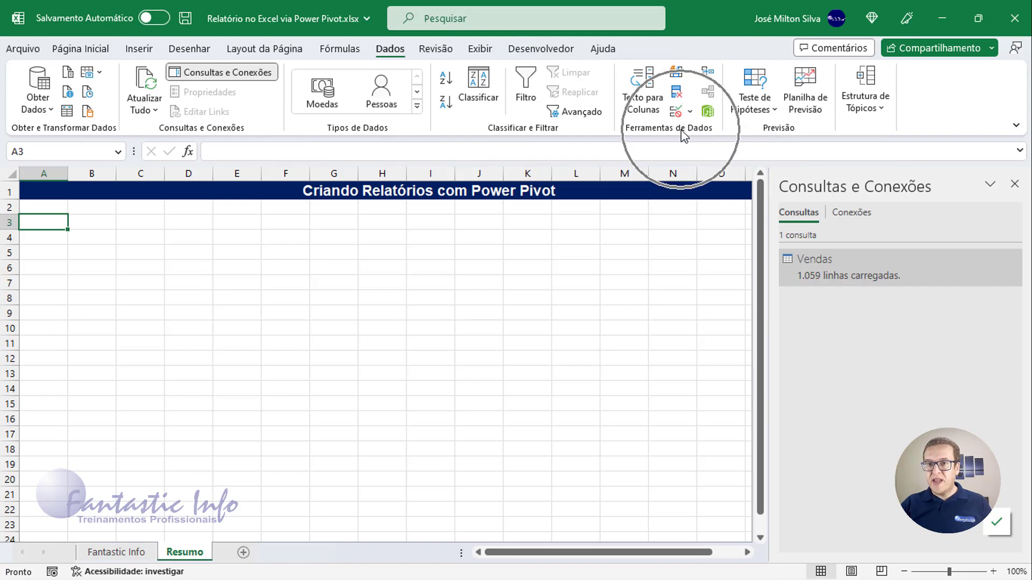
left_click(708, 111)
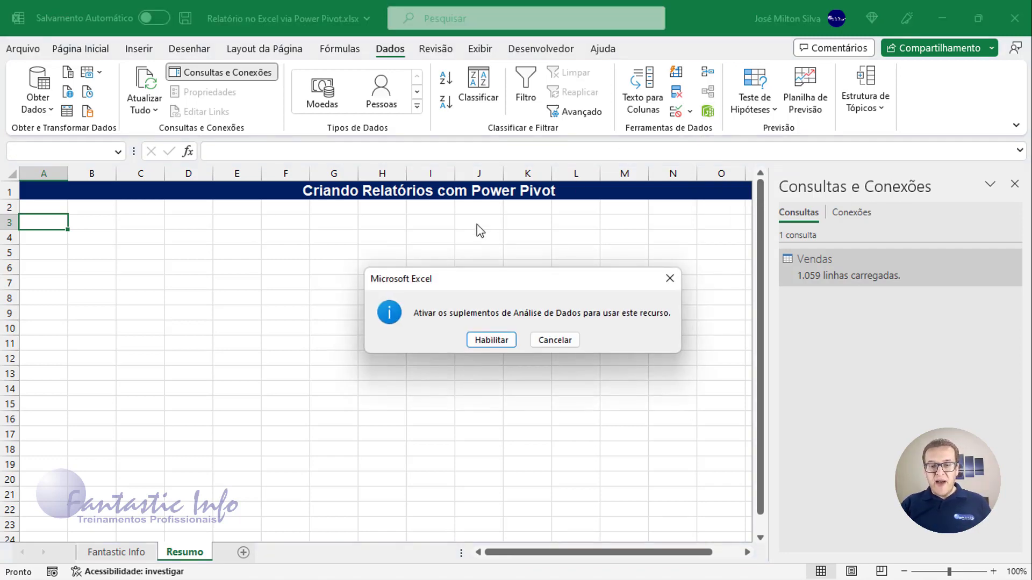
left_click(482, 340)
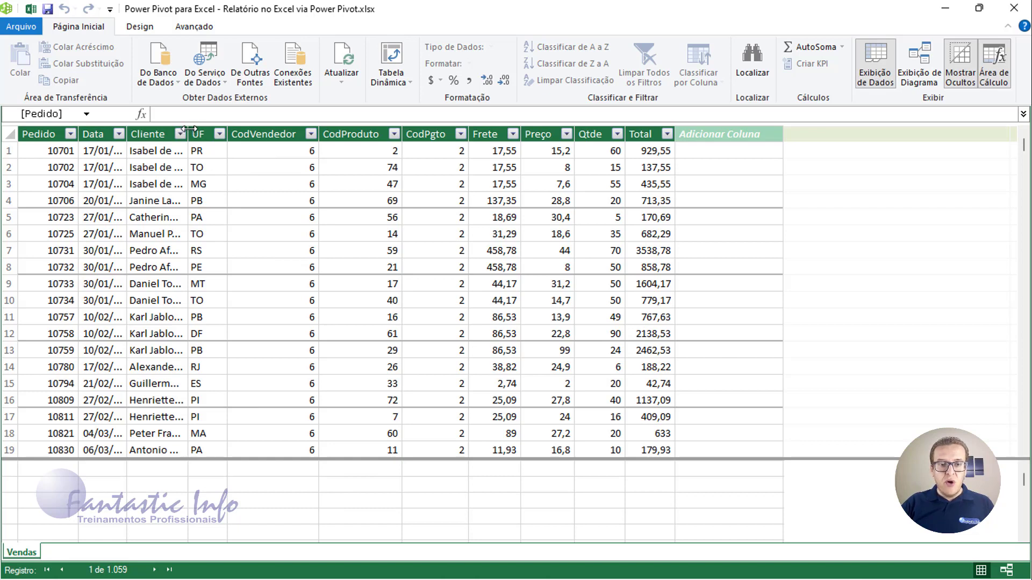
- Widen the Cliente and Data columns of the Vendas table to show their full contents, and close Power Pivot to return to the workbook
left_click_drag(226, 131, 221, 131)
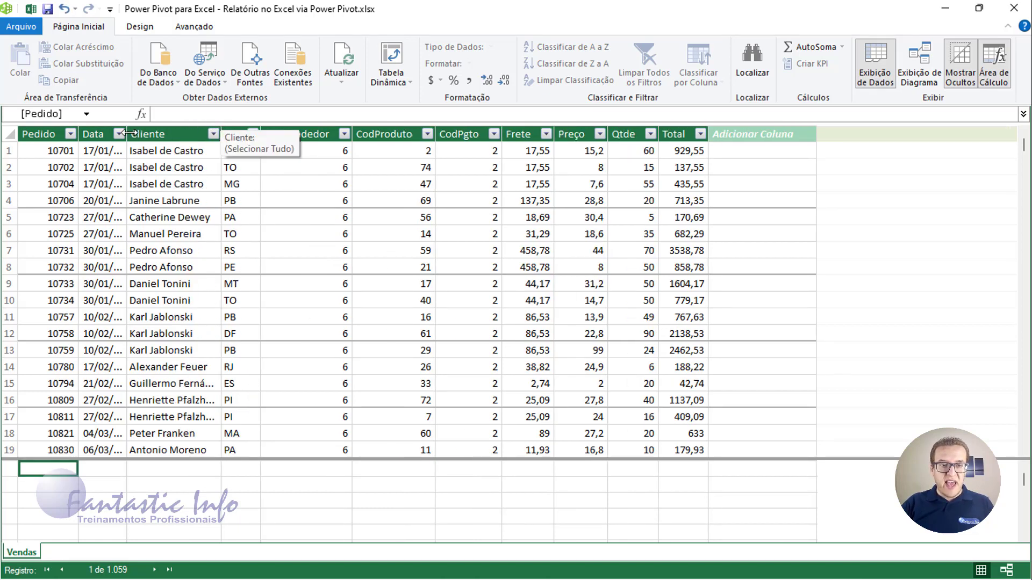
left_click_drag(146, 133, 159, 132)
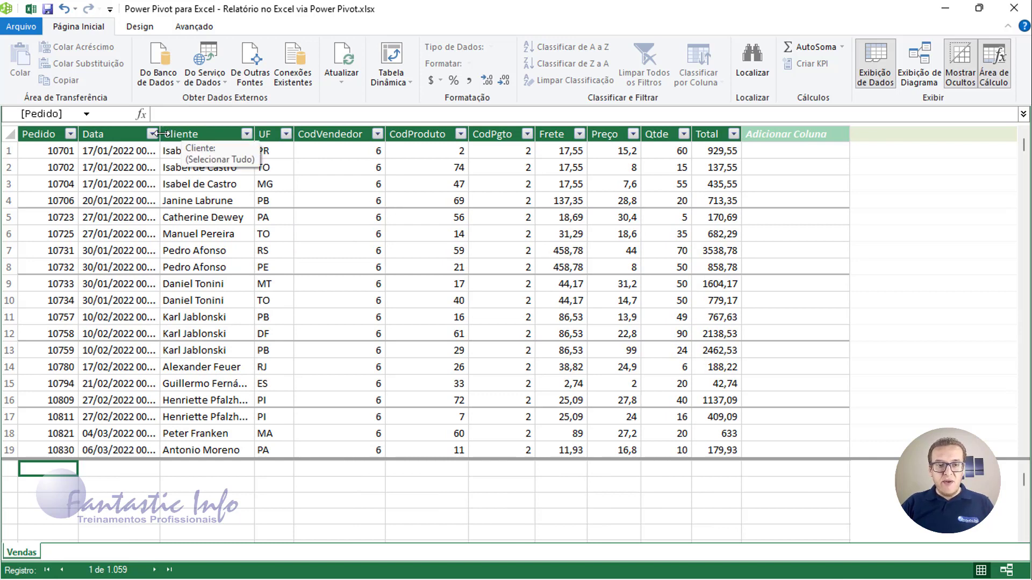
left_click_drag(160, 134, 181, 134)
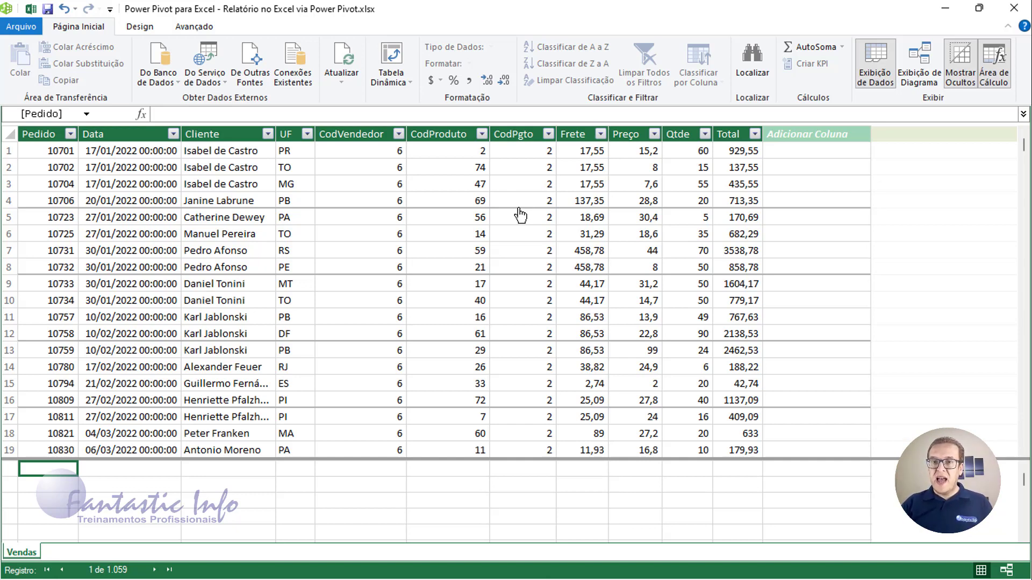
left_click(1009, 12)
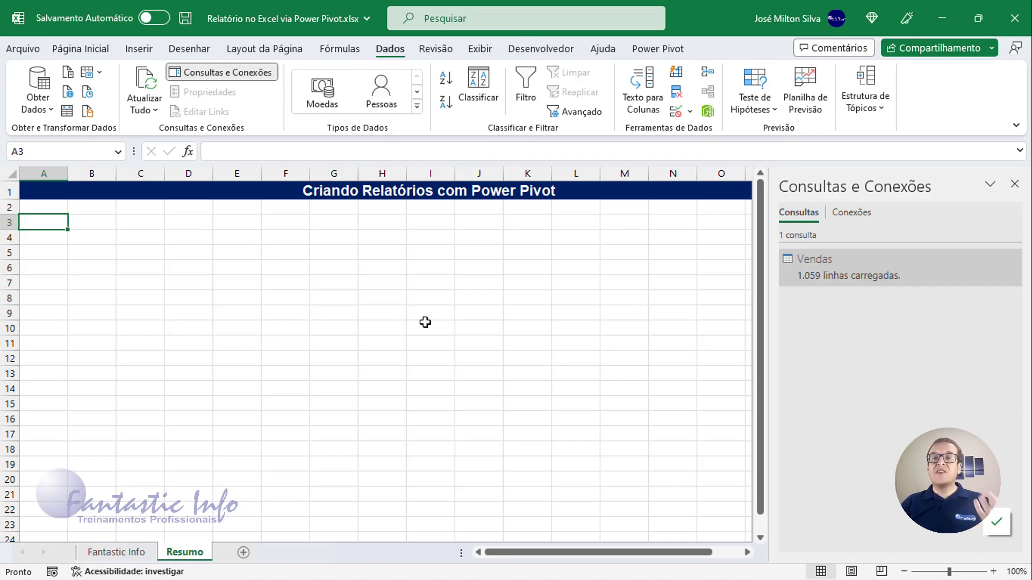
left_click(830, 281)
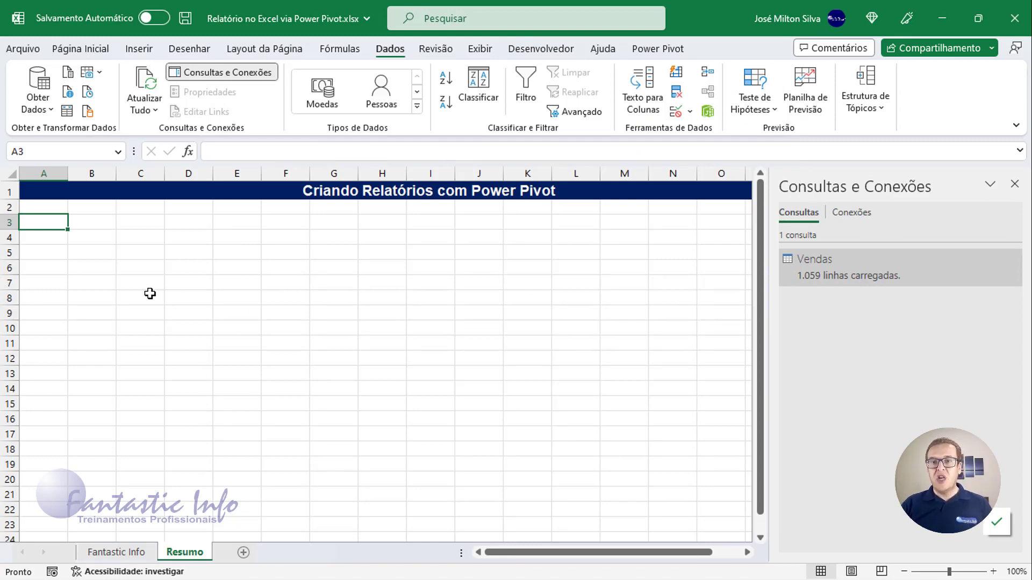
- Import the workbook Forma de Pgto.xlsx from the Bases folder and select its Pagamento sheet for loading
left_click(48, 110)
mouse_move(86, 137)
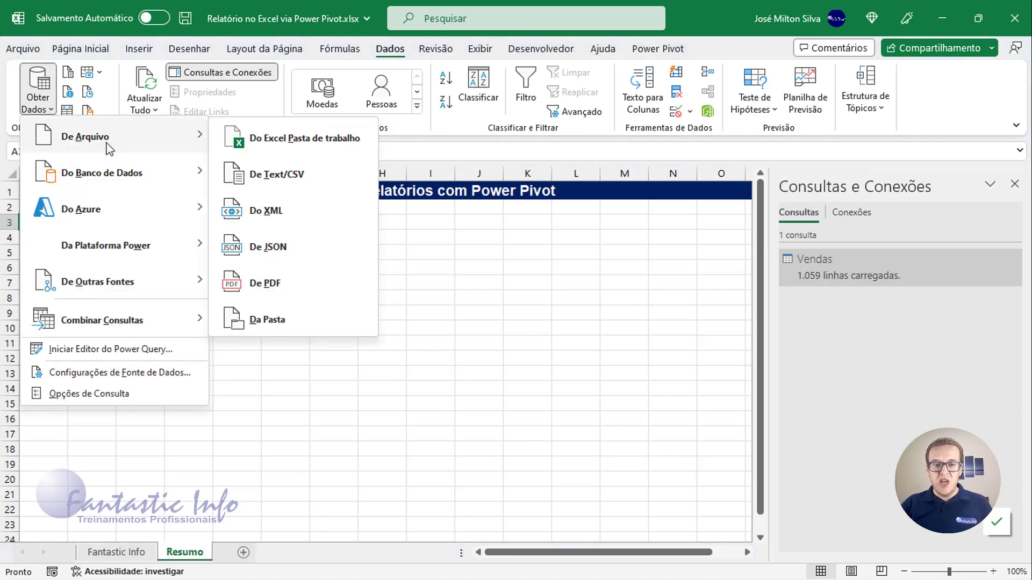
left_click(304, 140)
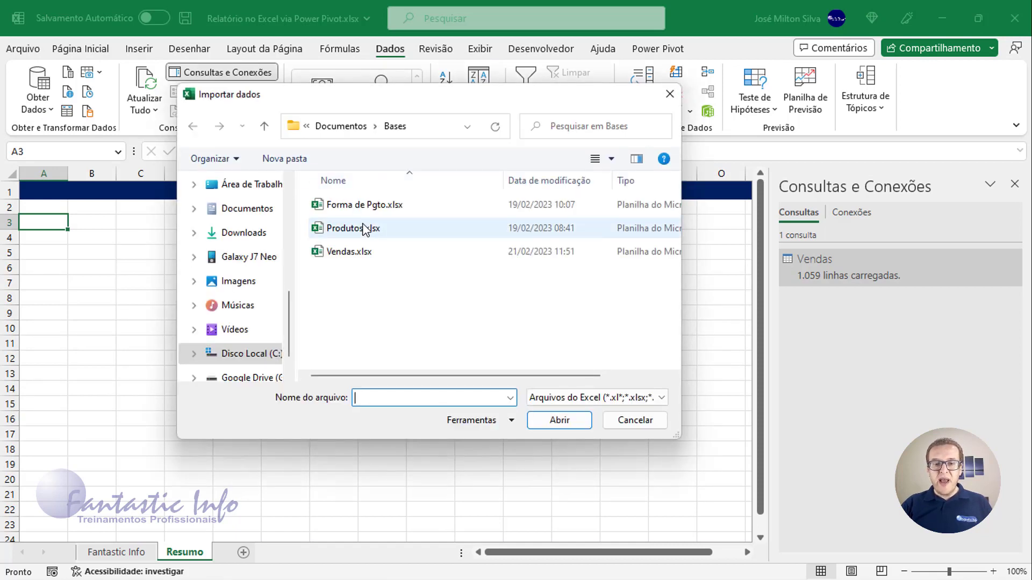
left_click(344, 208)
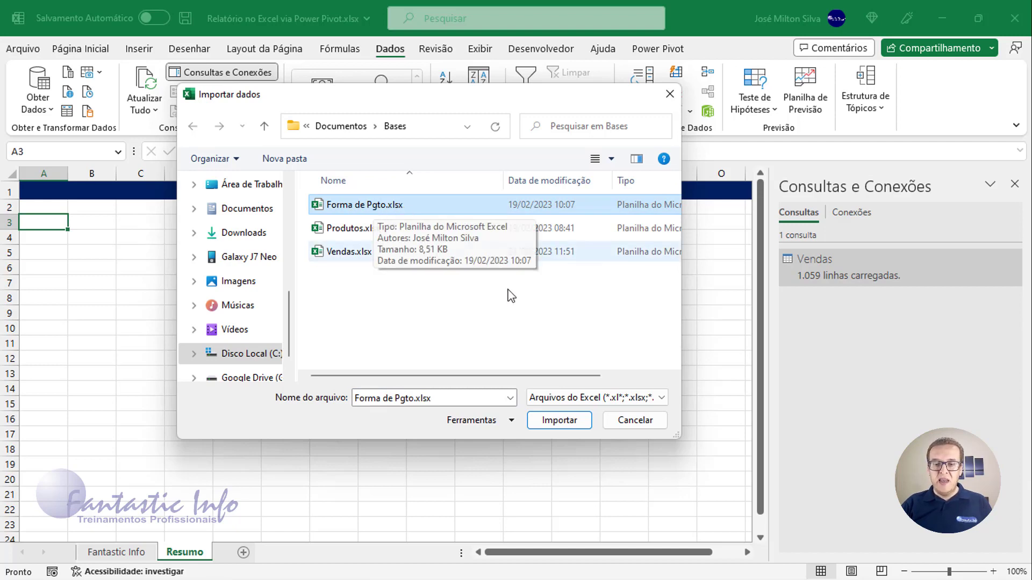
left_click(560, 419)
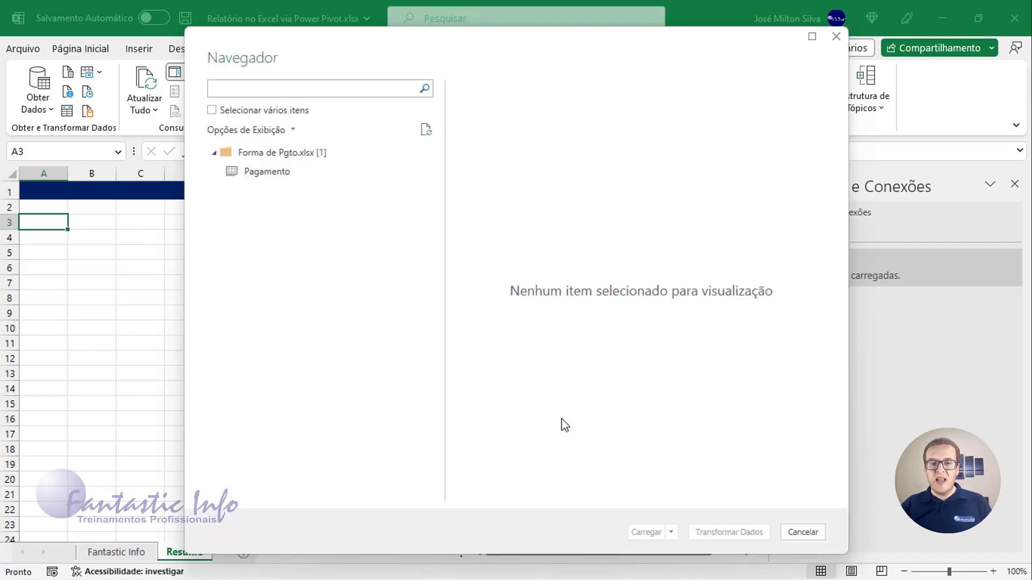
left_click(265, 172)
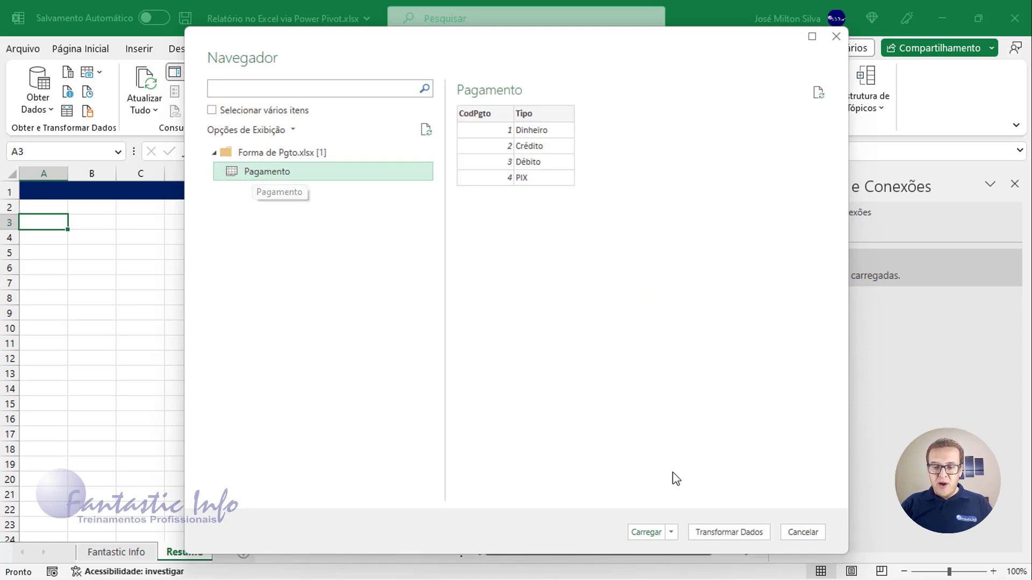
- Load the Pagamento data to a chosen destination as Apenas Criar Conexão, adding it to the Modelo de Dados
left_click(675, 535)
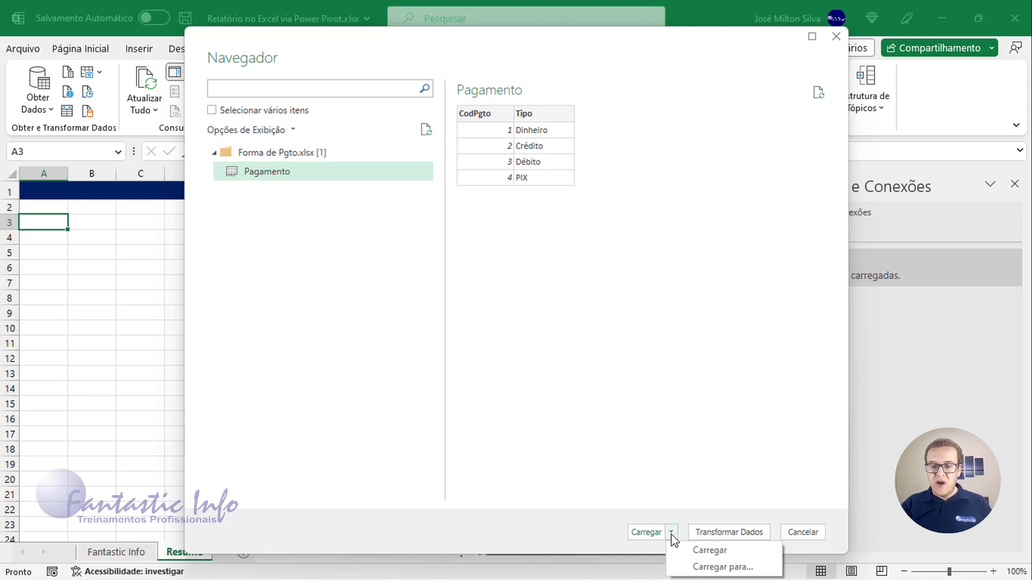
left_click(727, 568)
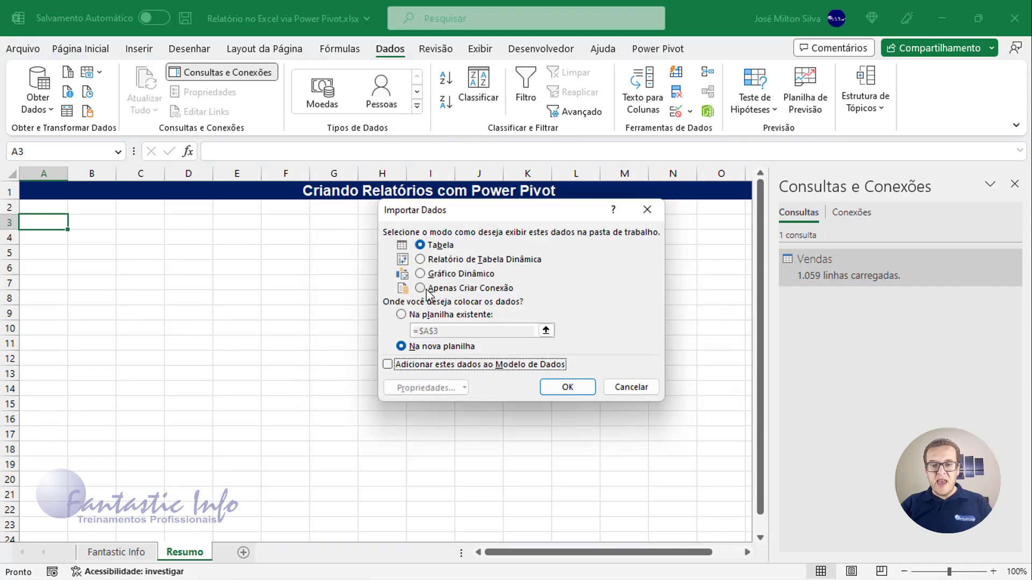
left_click(480, 290)
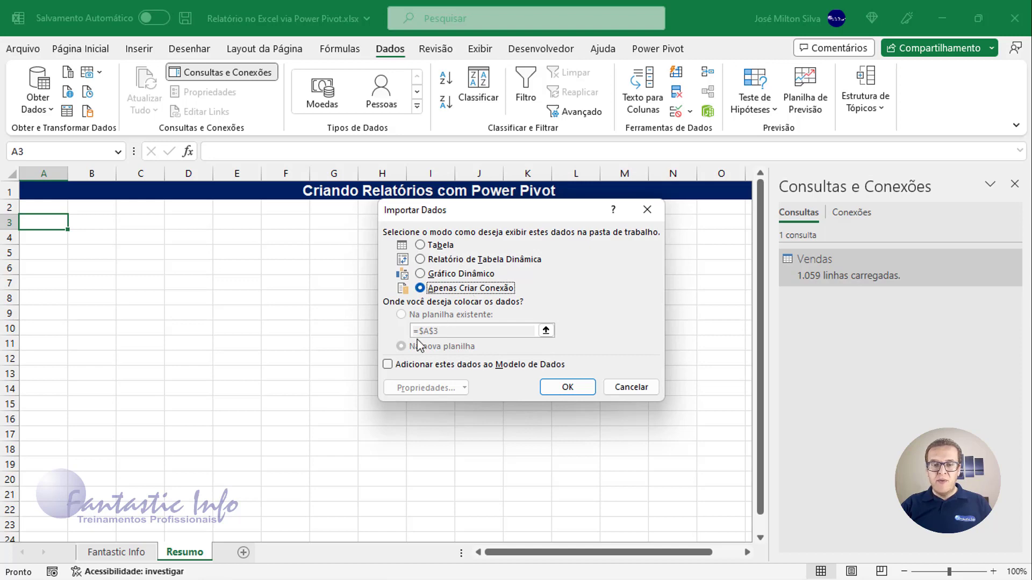
left_click(403, 369)
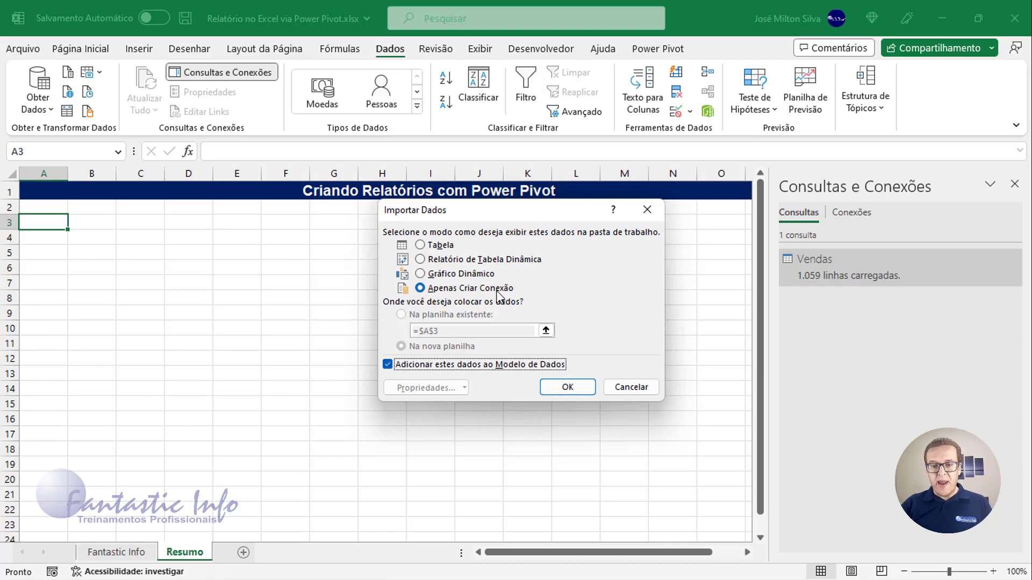
left_click(571, 388)
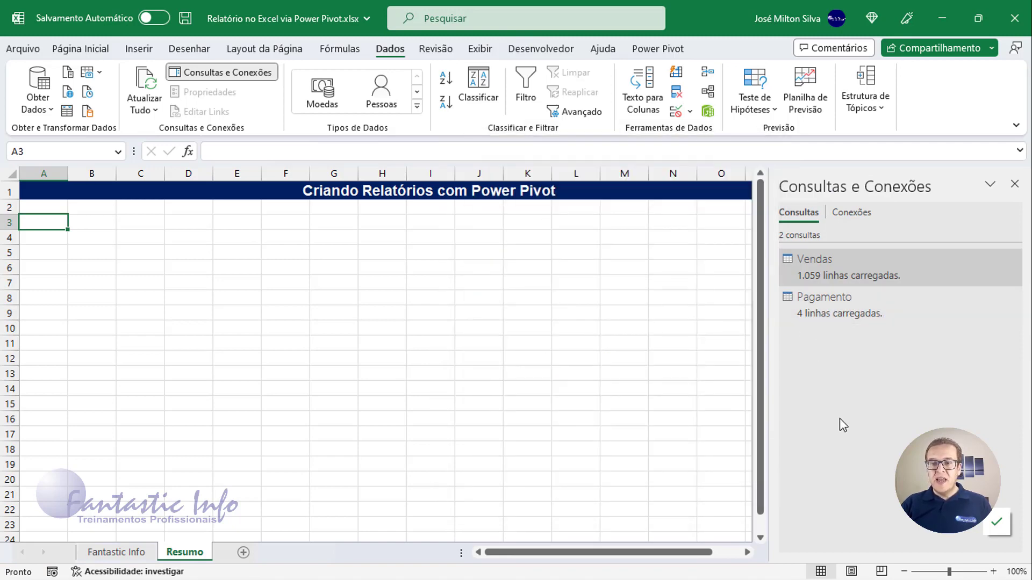
mouse_move(817, 311)
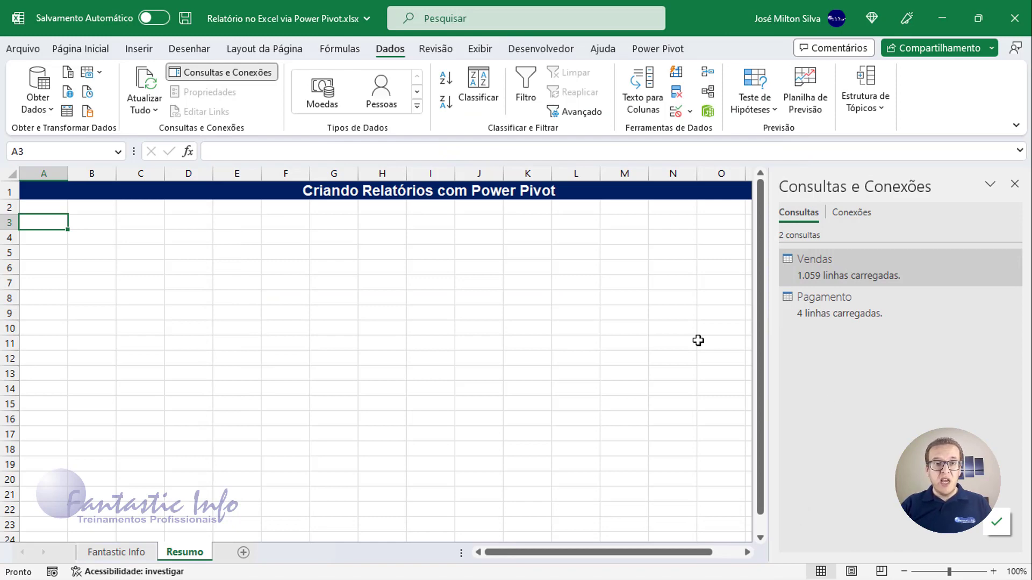
- Import the workbook Produtos.xlsx from the Bases folder, enabling multiple selection and choosing its Categorias and Produtos sheets
left_click(47, 108)
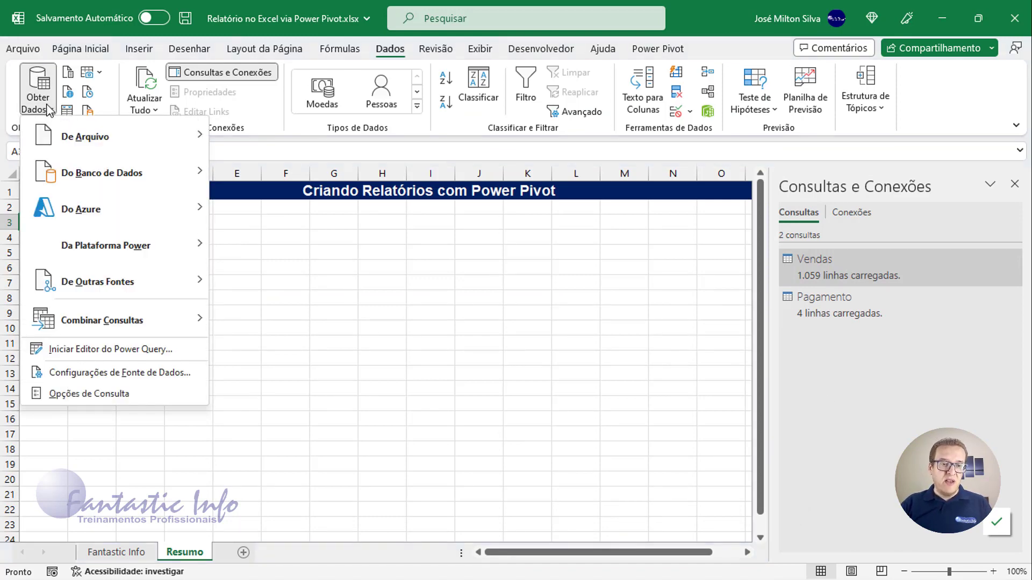
mouse_move(112, 141)
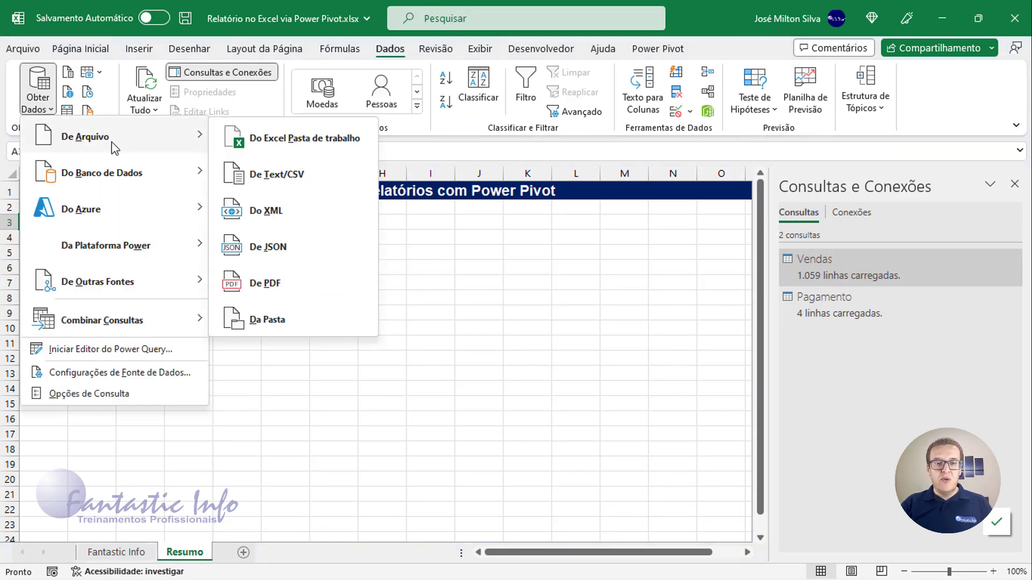
left_click(299, 149)
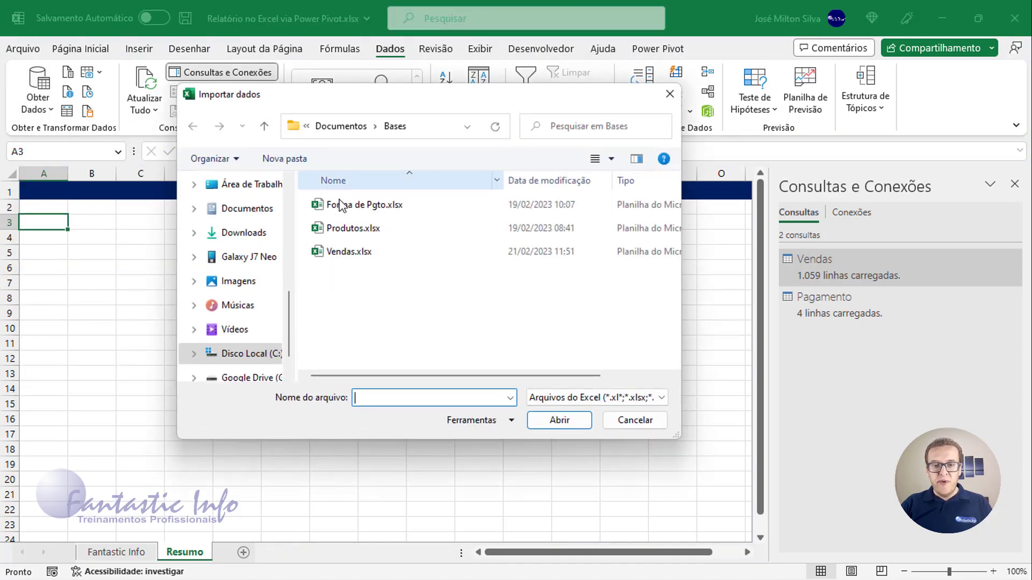
left_click(356, 232)
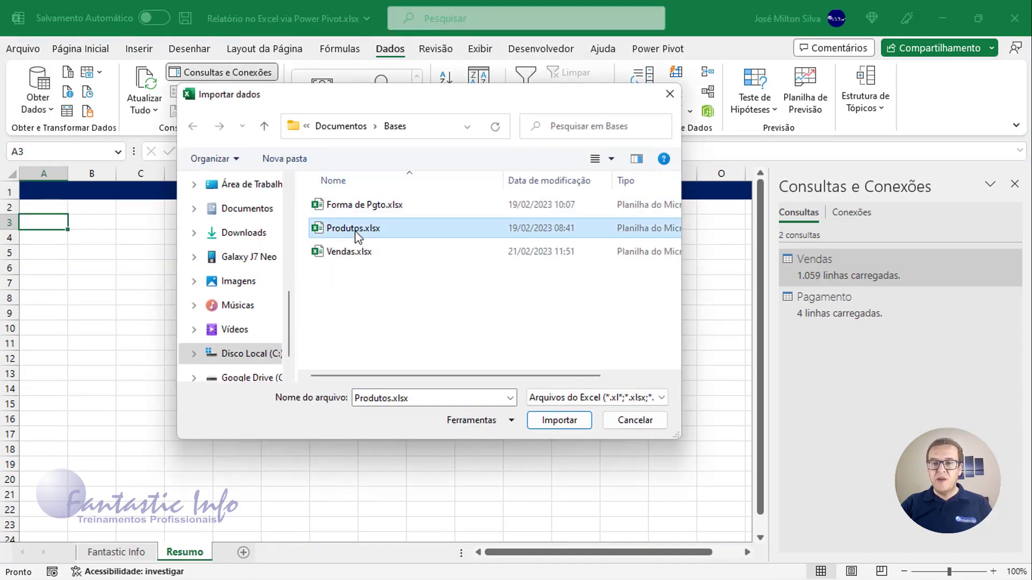
left_click(573, 425)
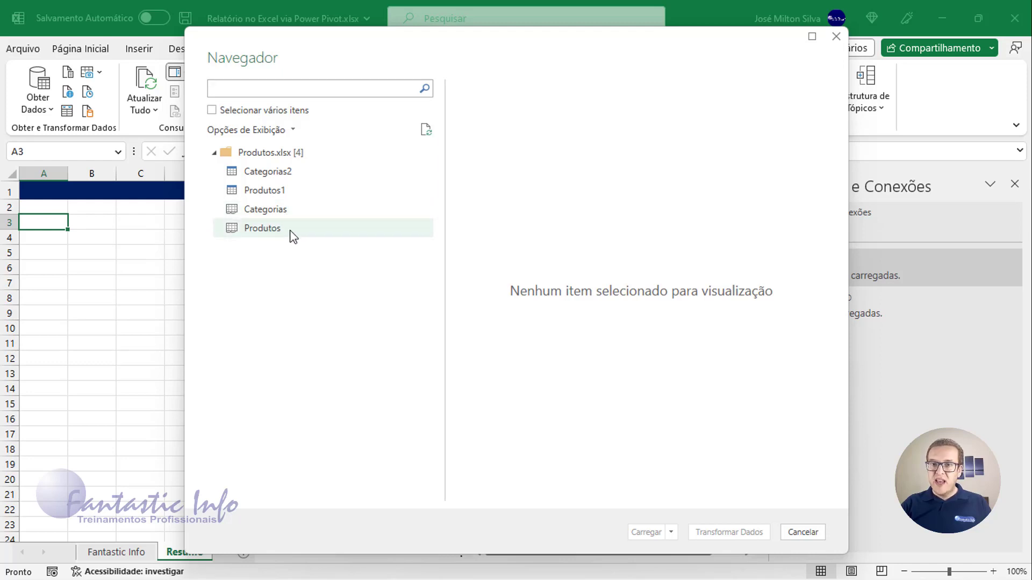
left_click(213, 111)
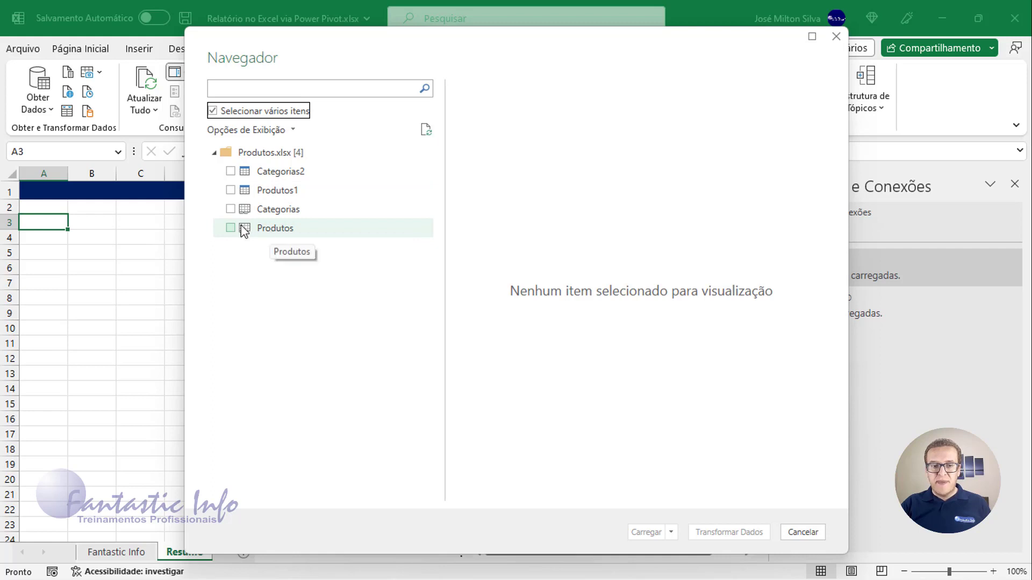
left_click(230, 209)
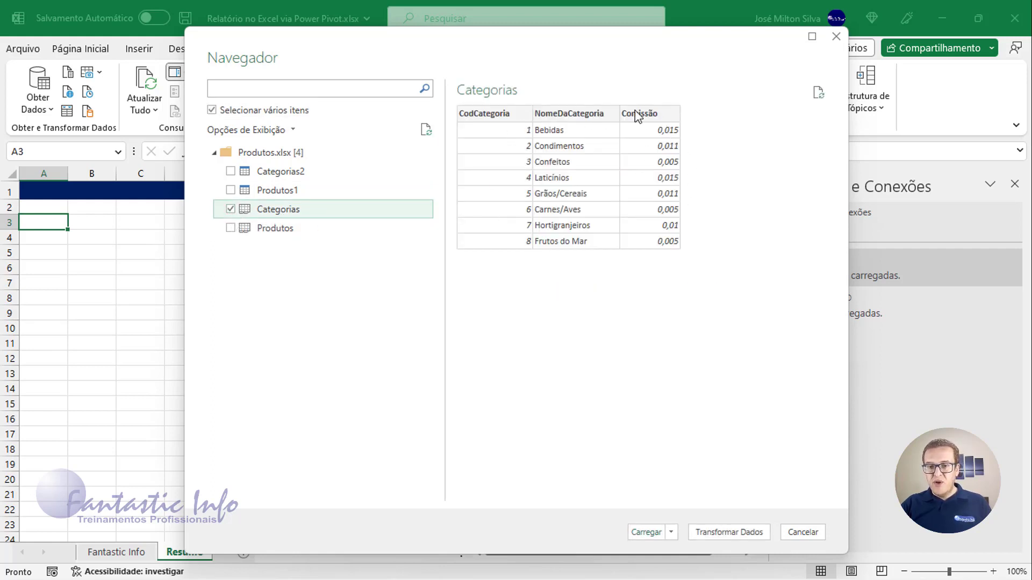
left_click(230, 228)
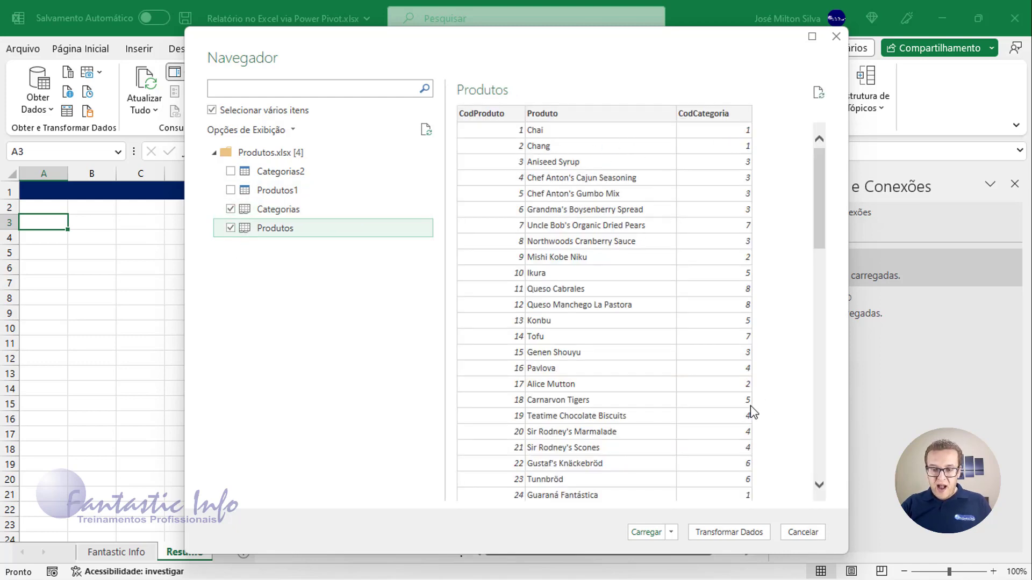
- Load the Categorias and Produtos data as Apenas Criar Conexão, adding both to the Modelo de Dados
left_click(672, 532)
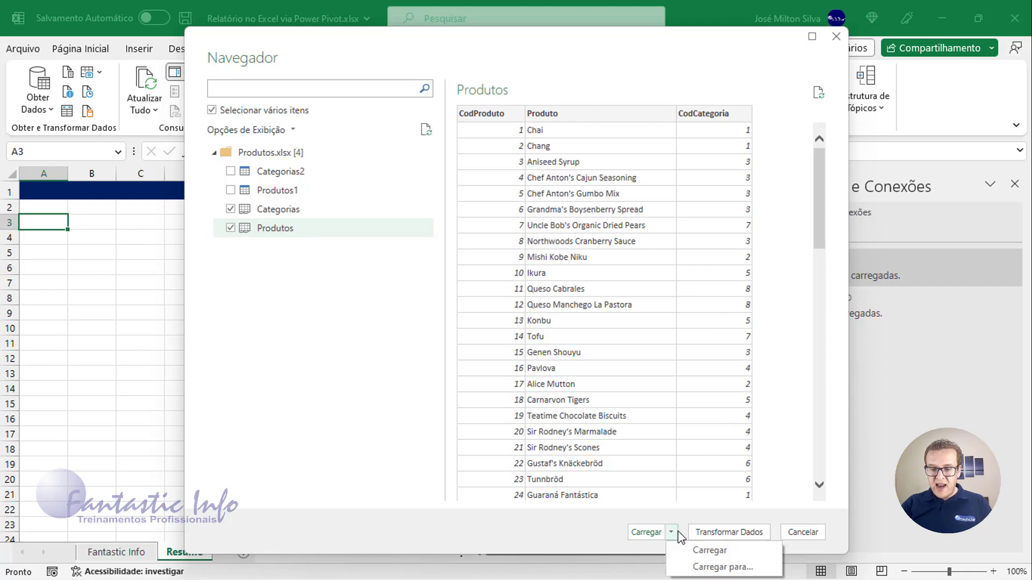
left_click(727, 567)
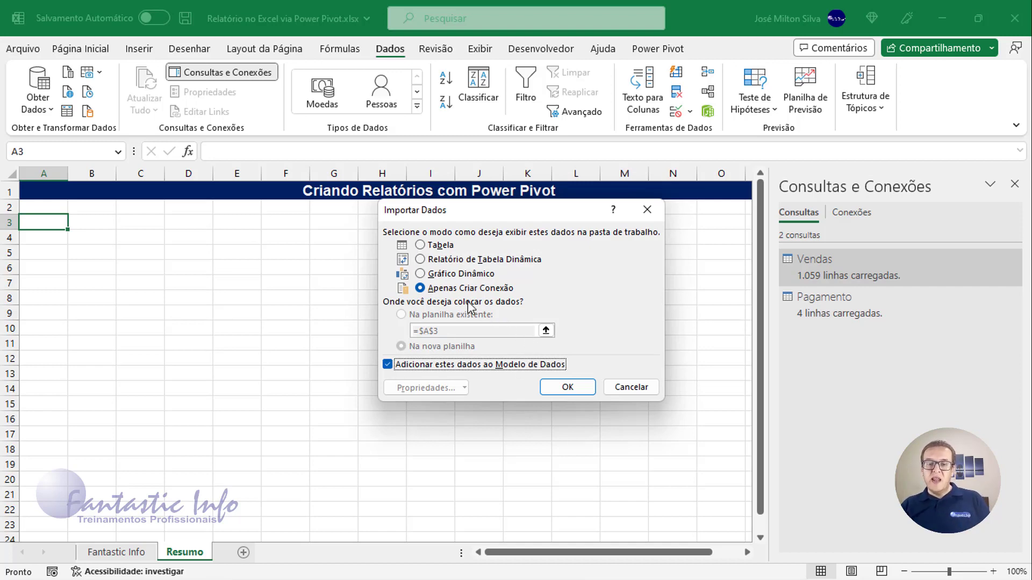
left_click(578, 391)
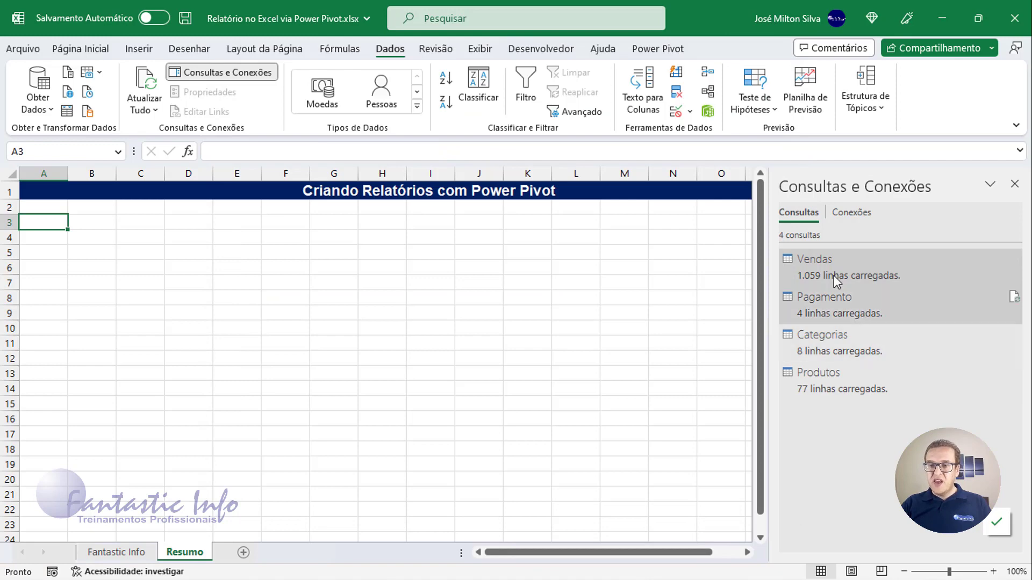
mouse_move(826, 262)
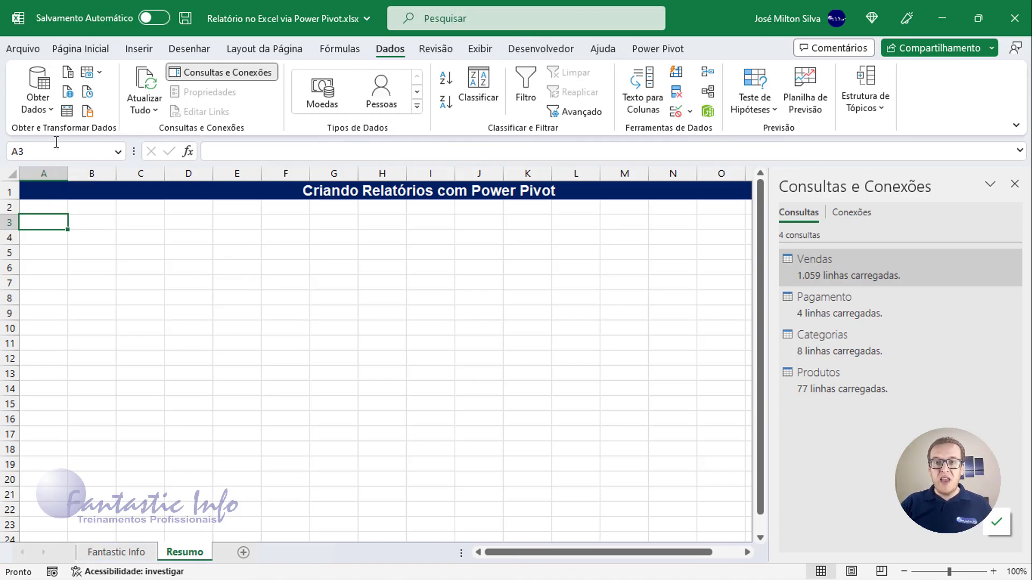
- Import the text file Vendedores.txt from the Bases folder and load it directly as a table on a new worksheet
left_click(34, 112)
mouse_move(103, 141)
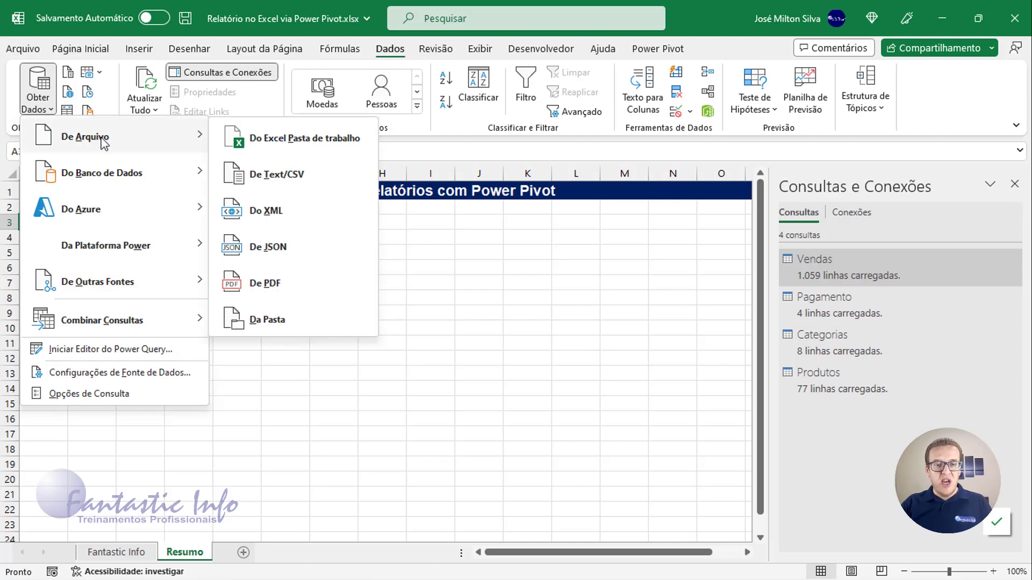
left_click(298, 177)
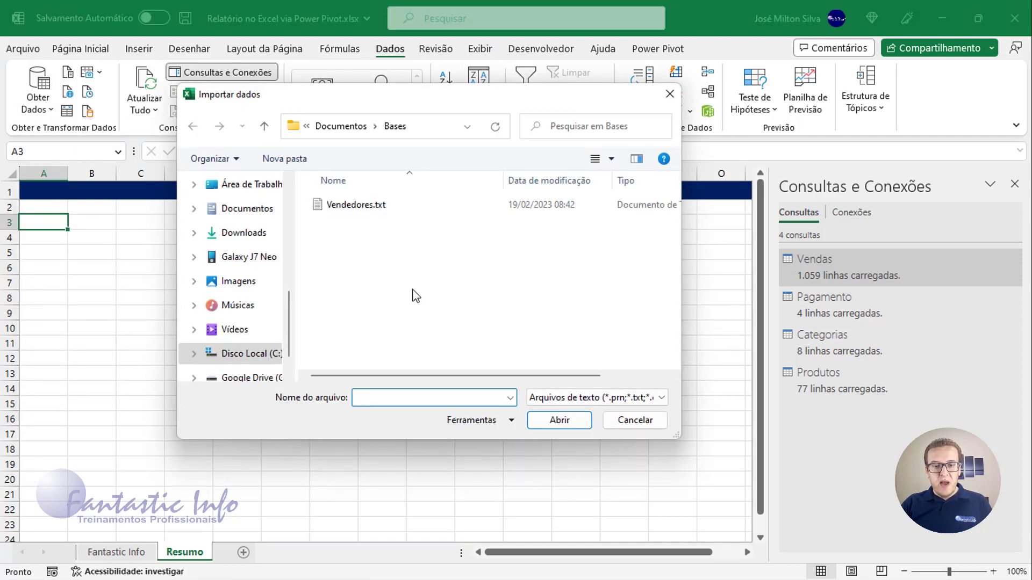
left_click(338, 208)
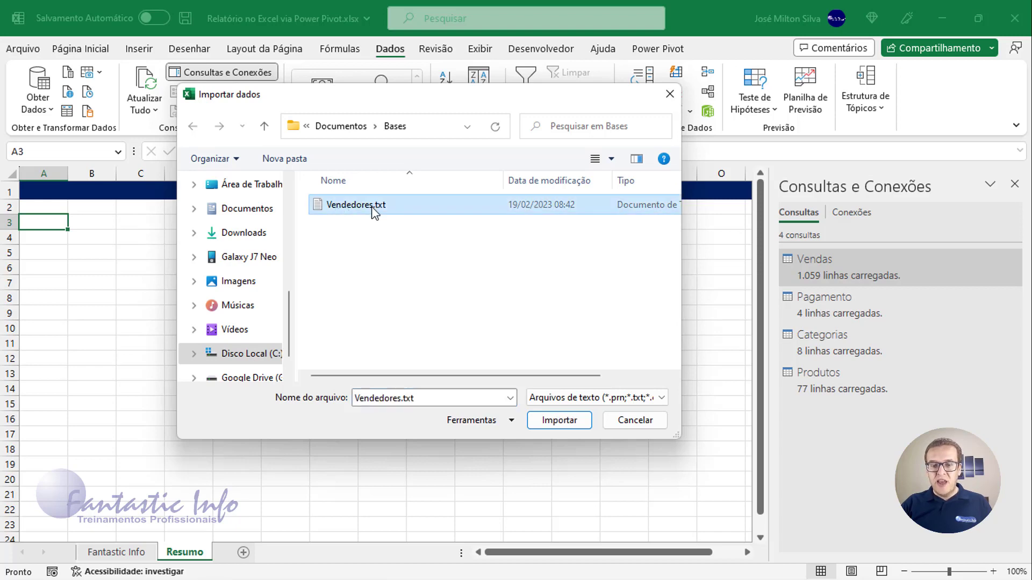
left_click(564, 427)
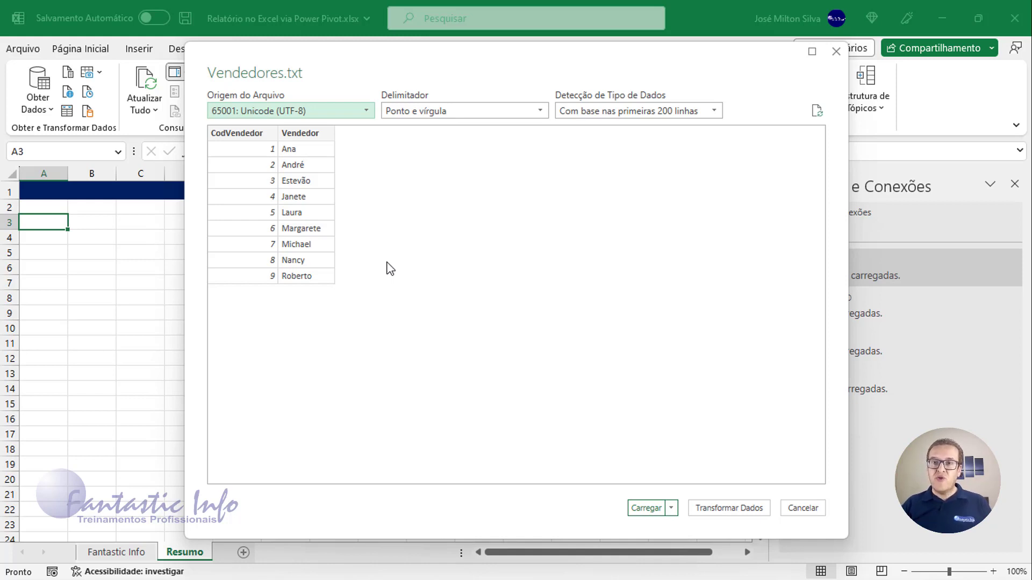
left_click(638, 511)
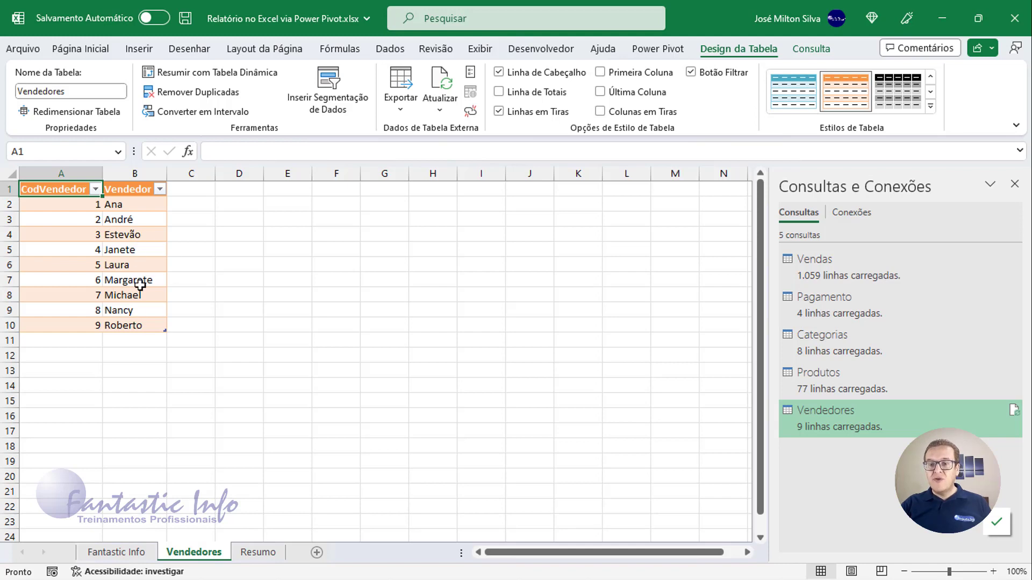
mouse_move(860, 430)
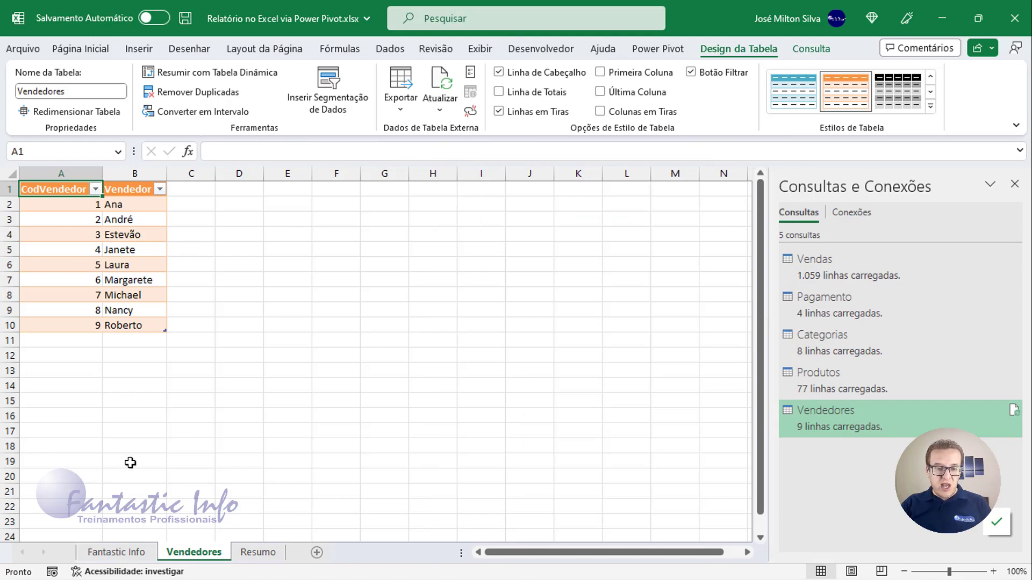
- Delete the Vendedores worksheet permanently, keeping its query in the workbook
right_click(201, 558)
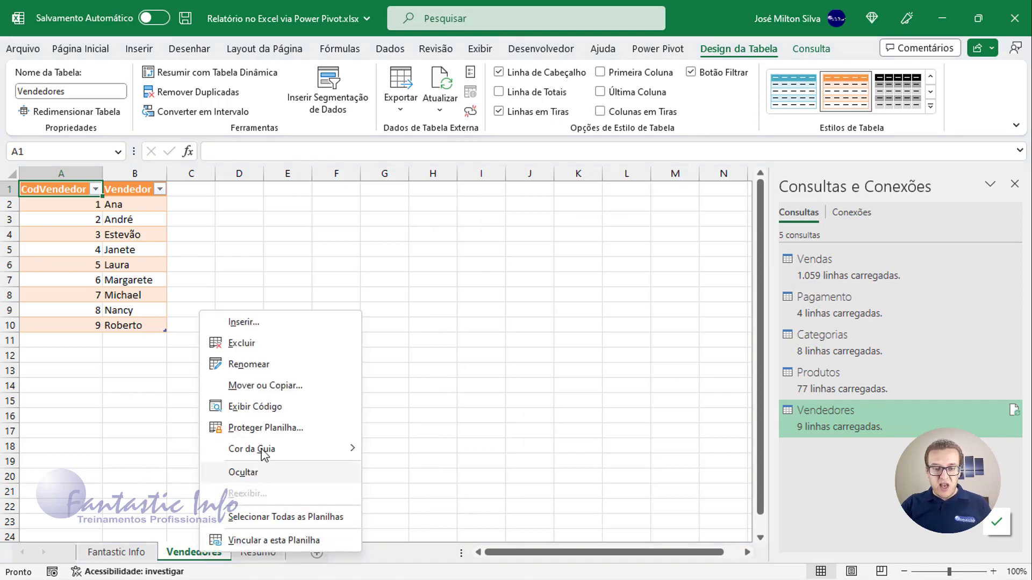
left_click(267, 350)
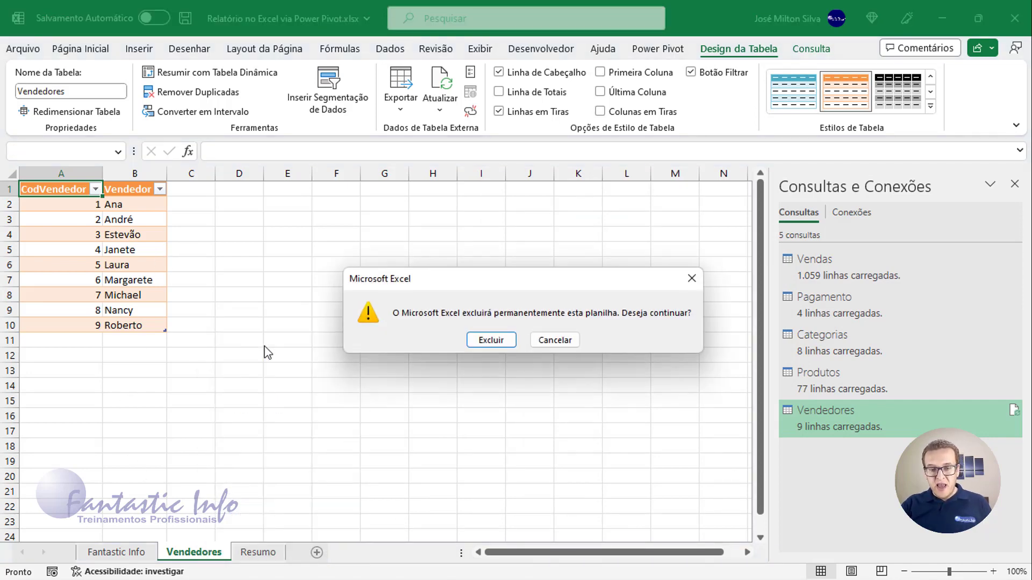
left_click(498, 343)
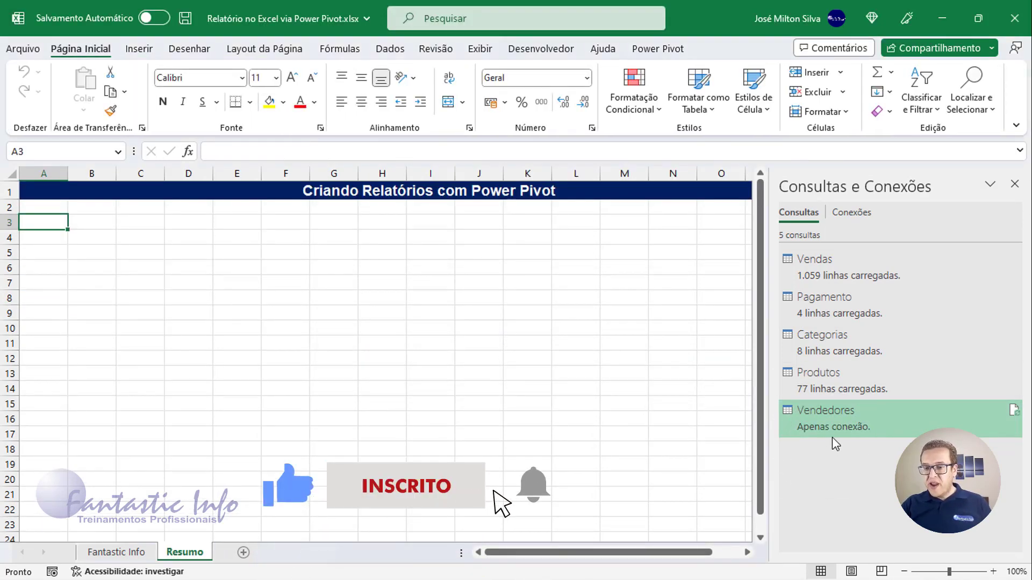
- Change the Vendedores query's load settings to keep Apenas Criar Conexão and add its data to the Modelo de Dados
mouse_move(834, 437)
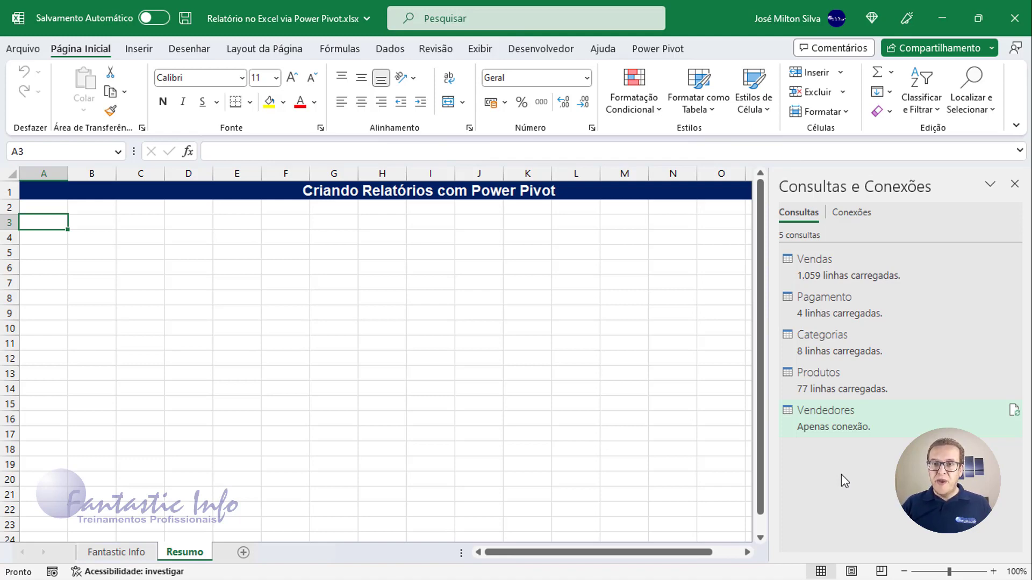
right_click(819, 413)
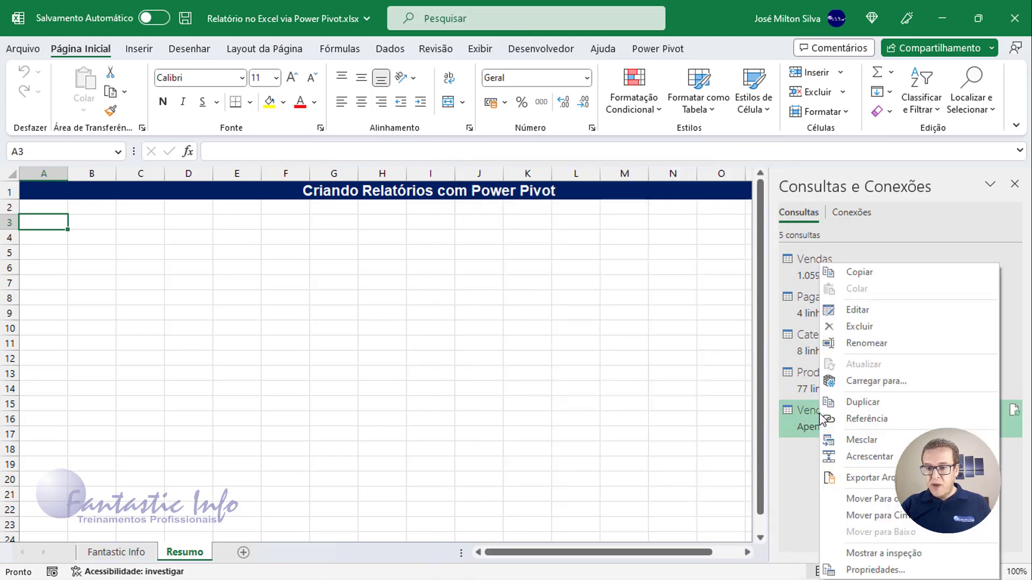
left_click(892, 383)
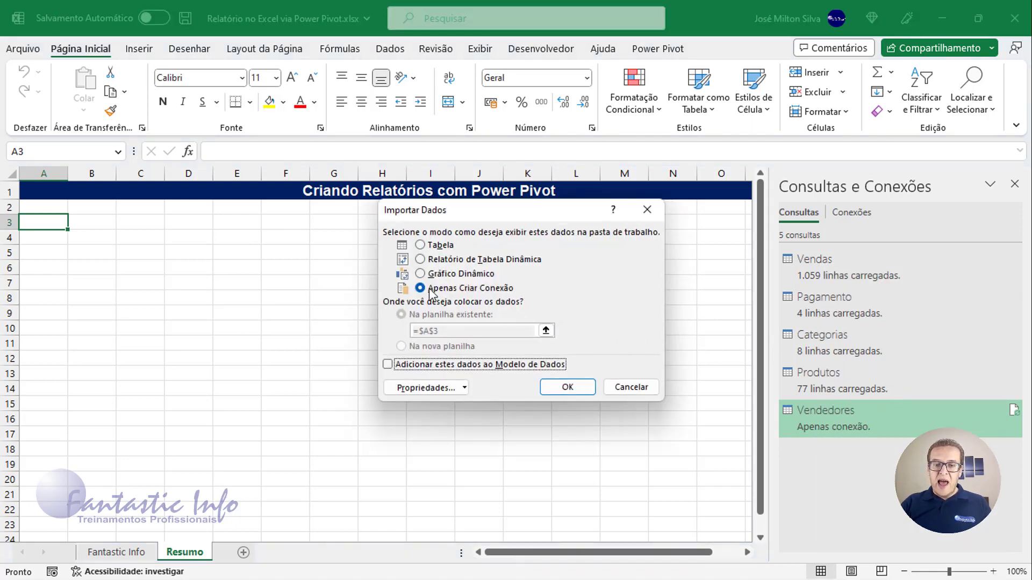
left_click(386, 366)
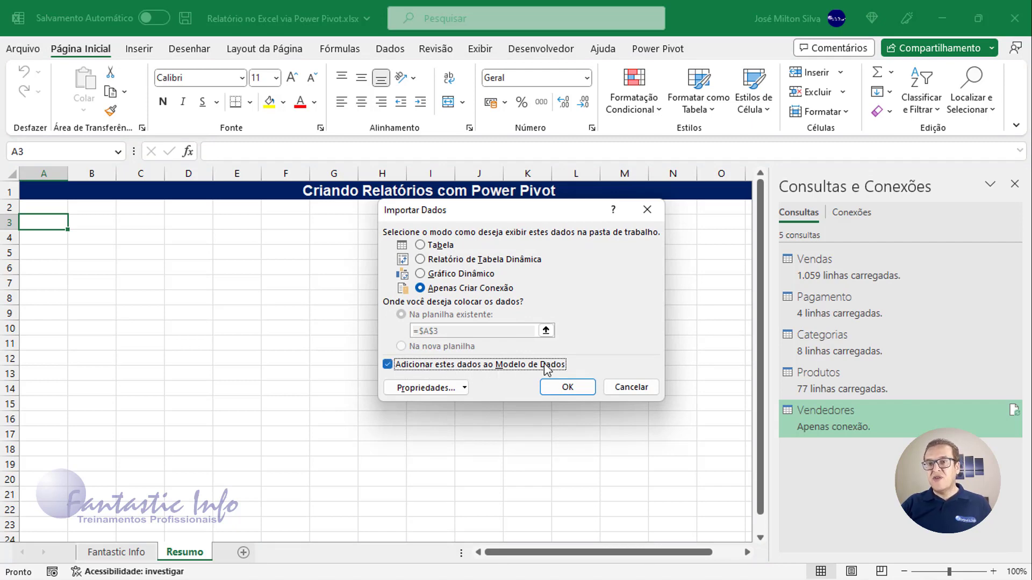
left_click(570, 387)
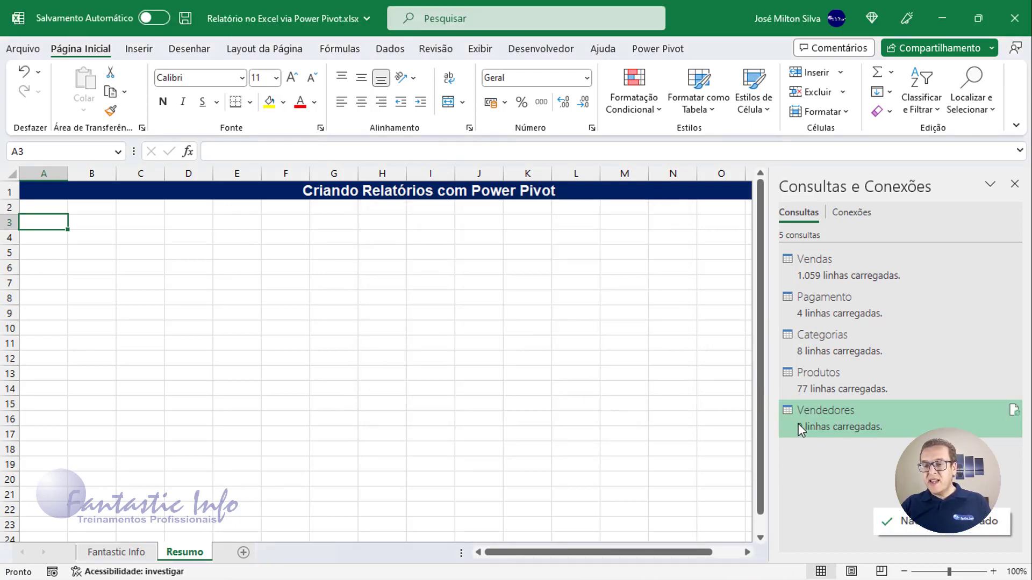
mouse_move(798, 423)
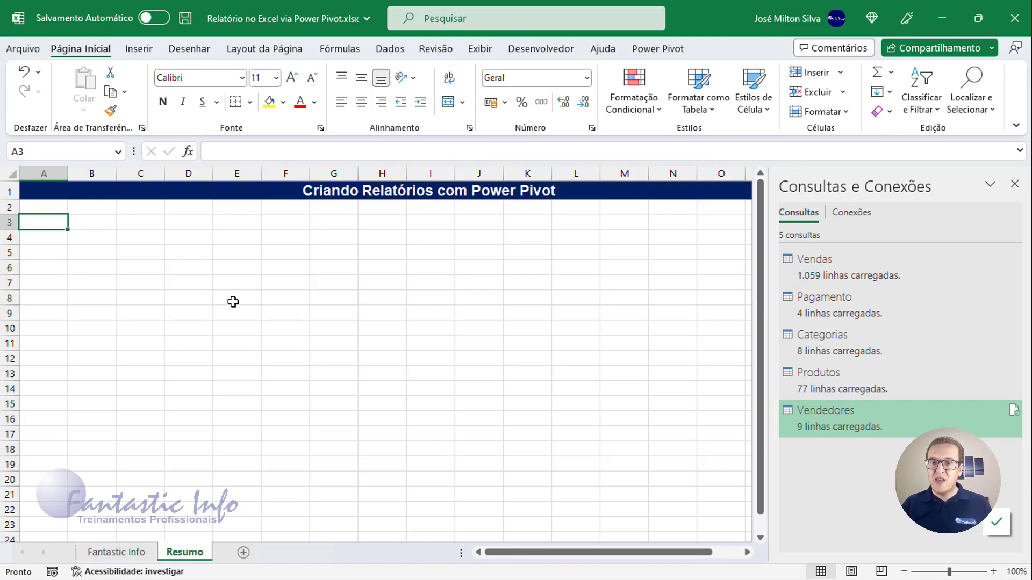
- Switch to the browser and copy the full address of the Estados e Capitais do Brasil page
key("alt+Tab")
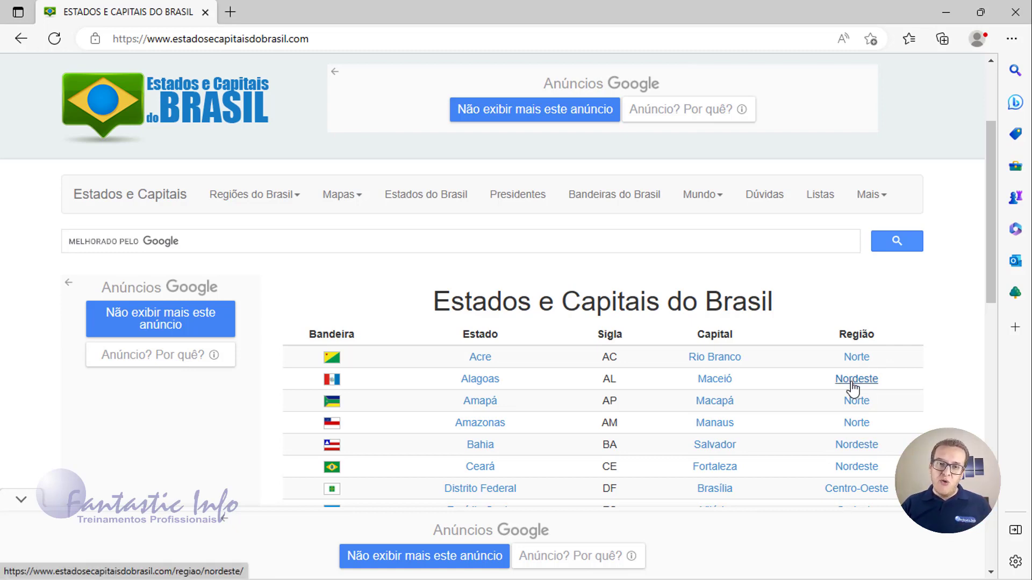
left_click_drag(333, 39, 133, 40)
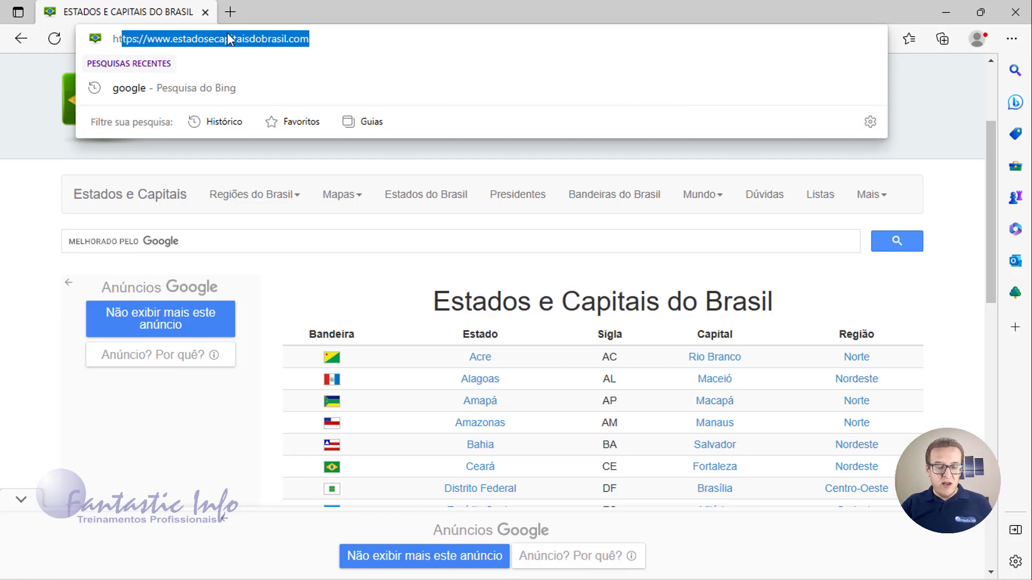
left_click_drag(320, 38, 99, 43)
key("ctrl+c")
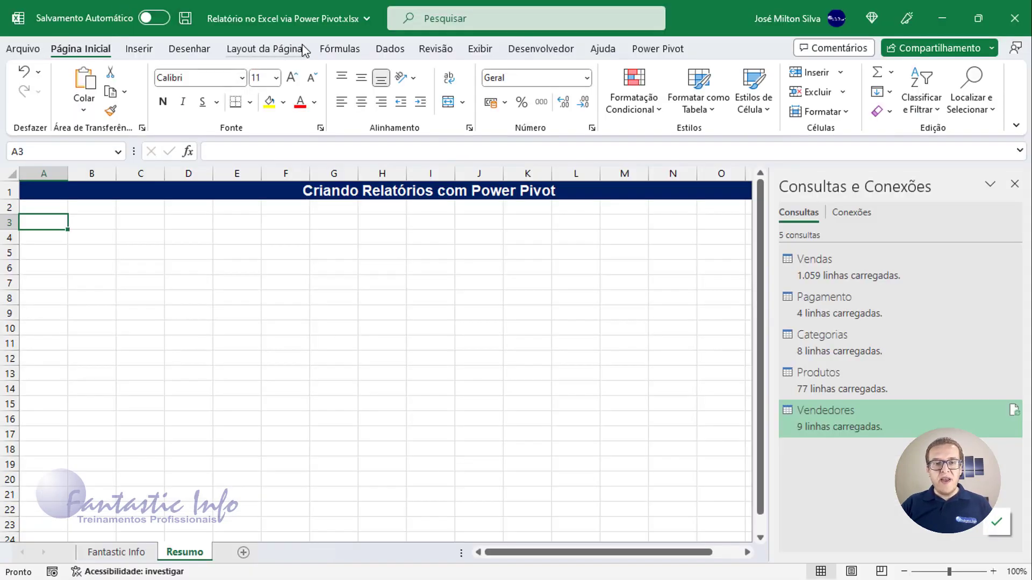
left_click(391, 49)
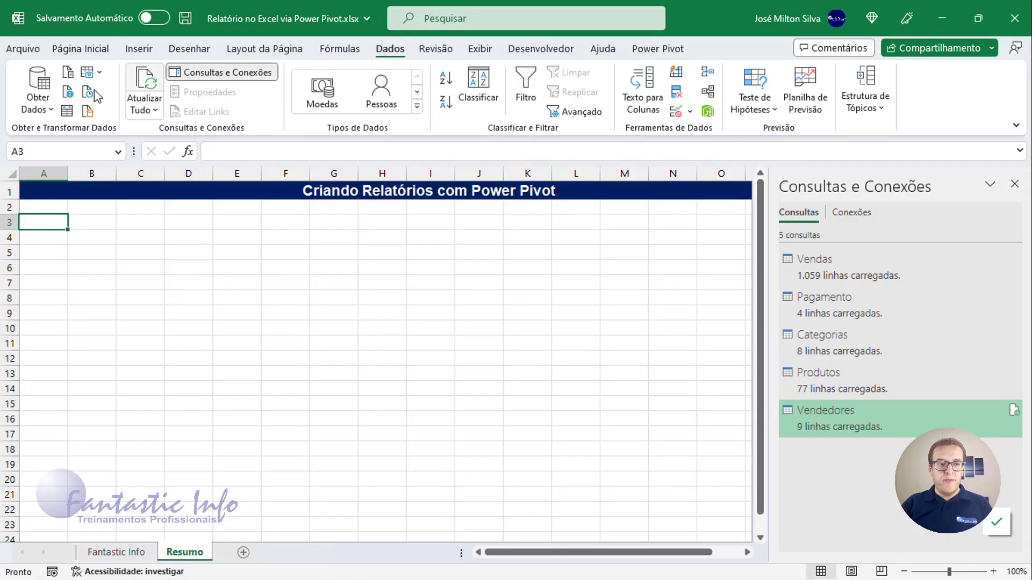
left_click(50, 110)
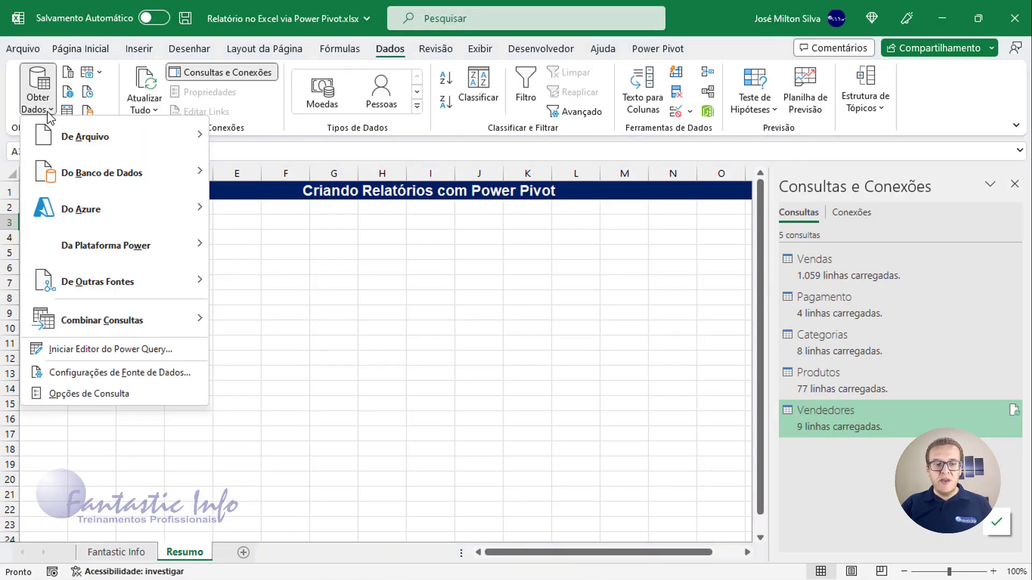
mouse_move(120, 290)
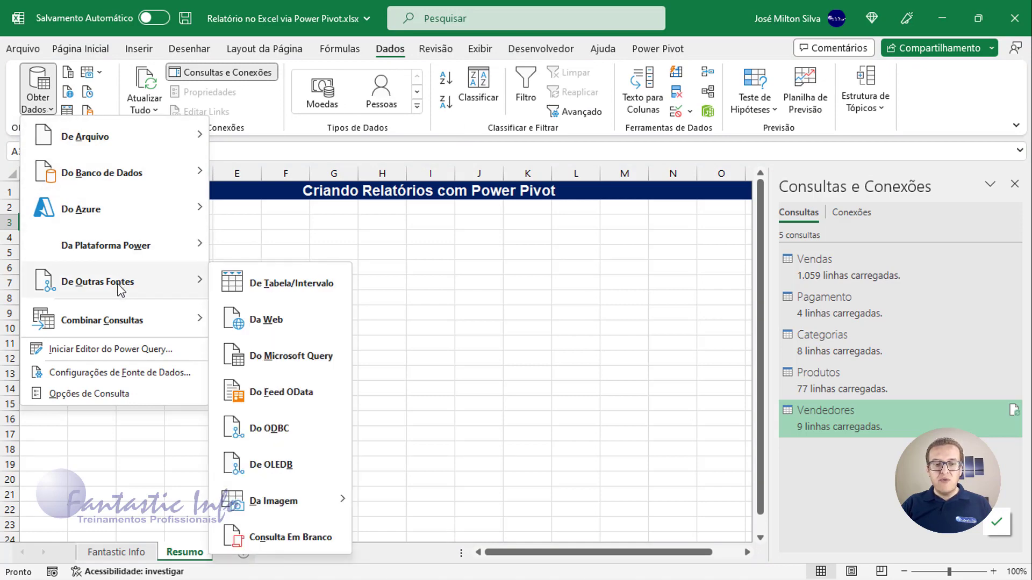
left_click(273, 325)
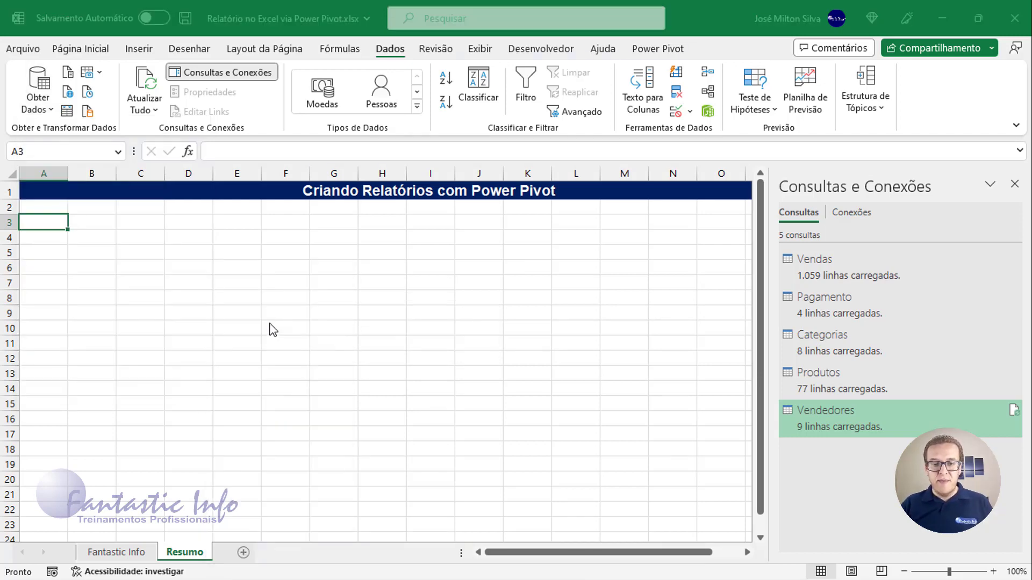
key("ctrl+v")
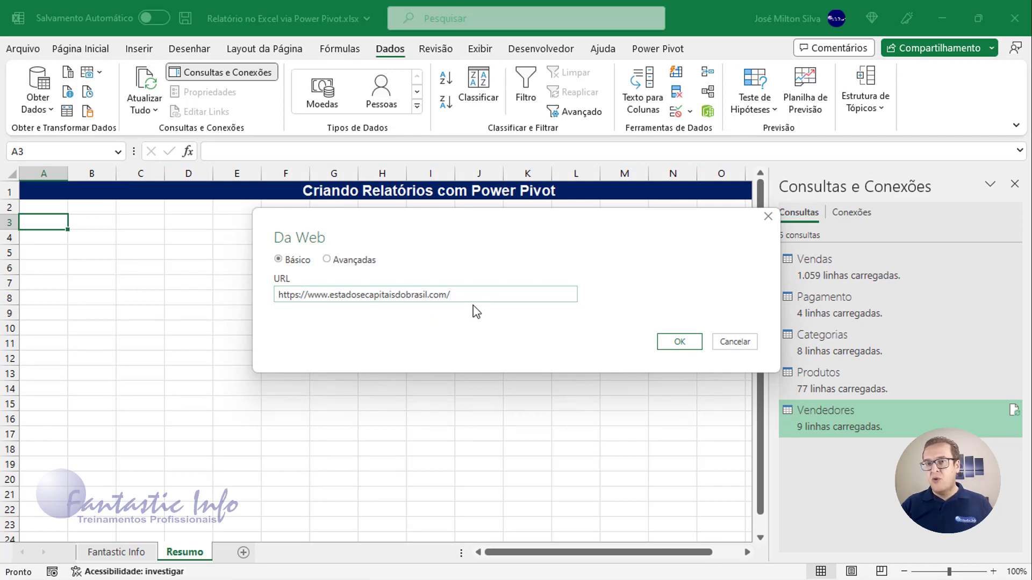
left_click(679, 347)
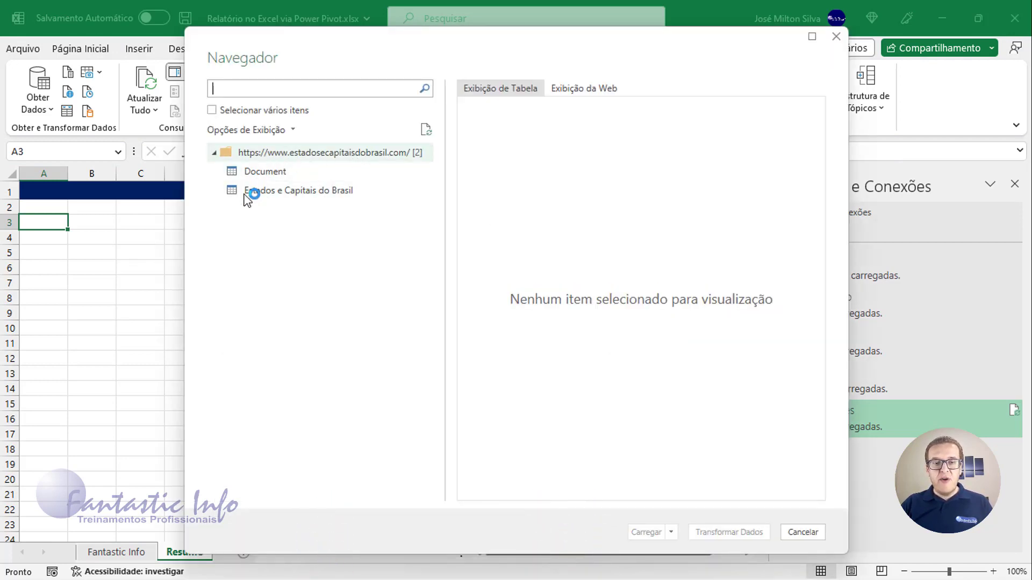
left_click(300, 202)
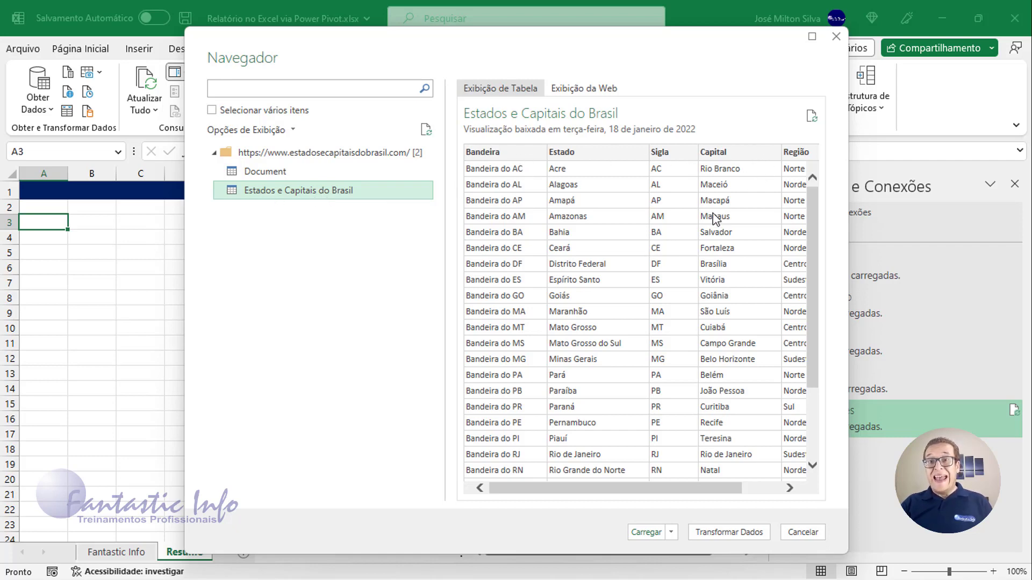
- Load the Estados e Capitais do Brasil table as Apenas Criar Conexão, adding it to the Modelo de Dados
left_click(672, 532)
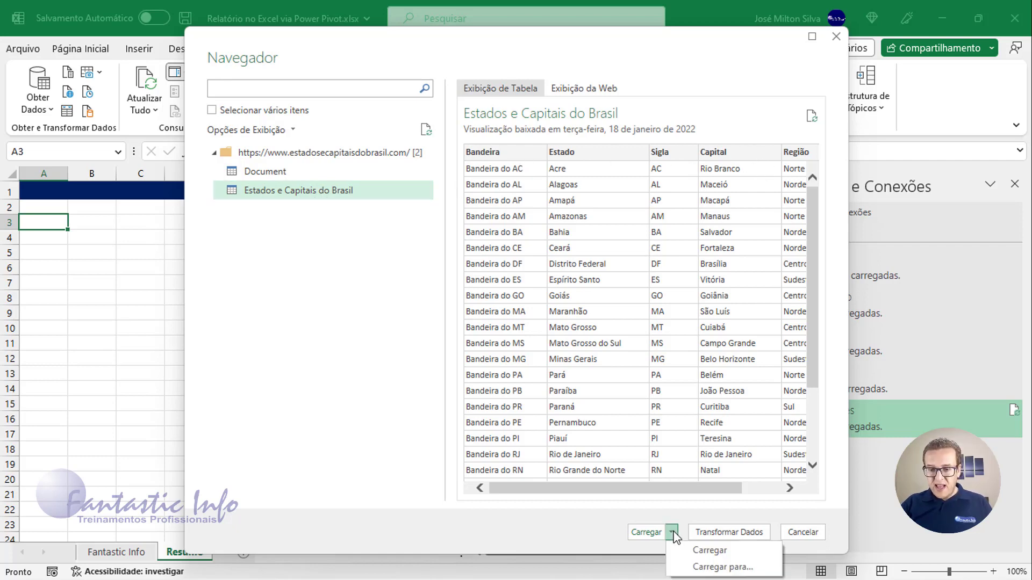
left_click(735, 568)
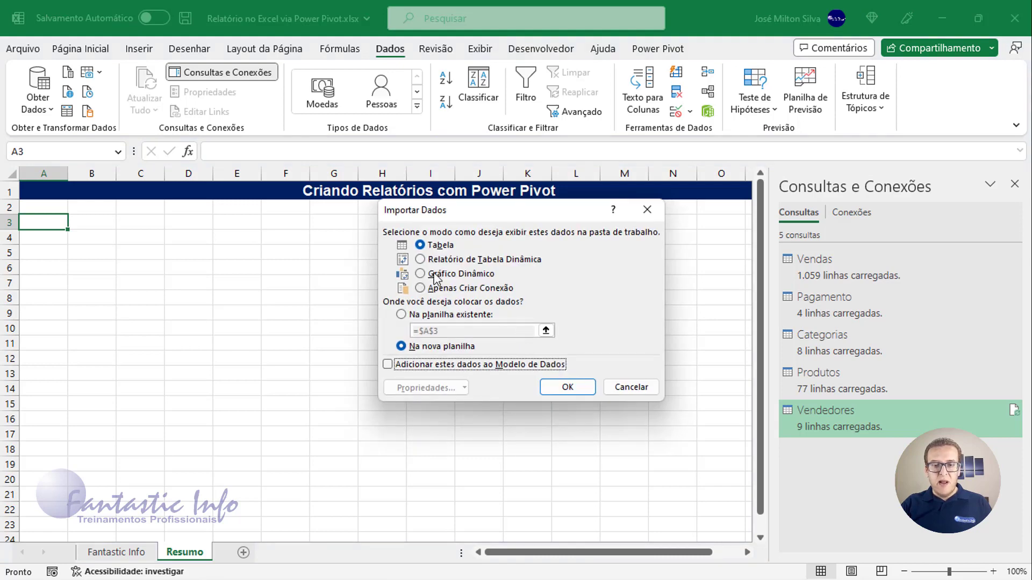
left_click(430, 290)
left_click(410, 366)
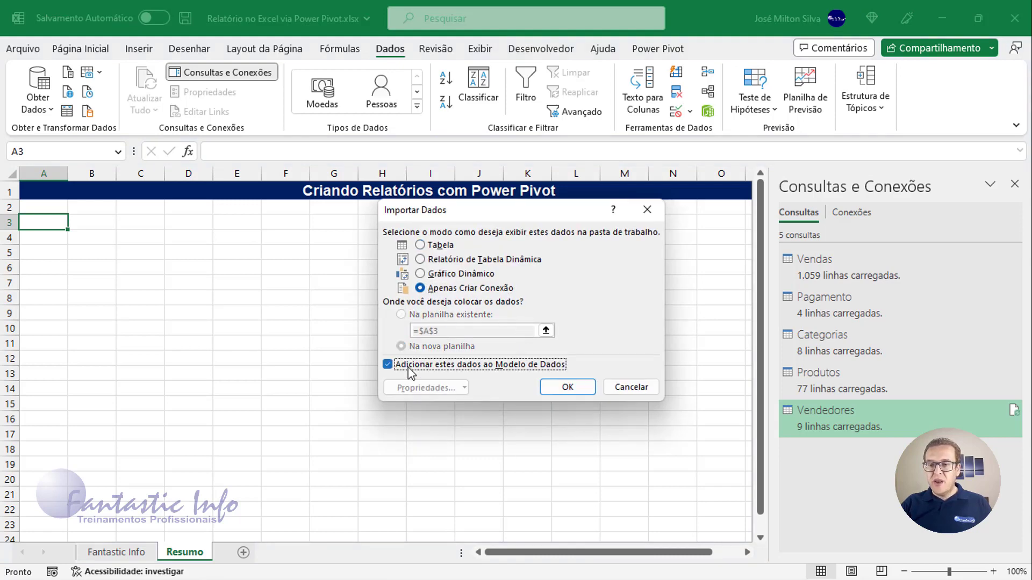
left_click(567, 388)
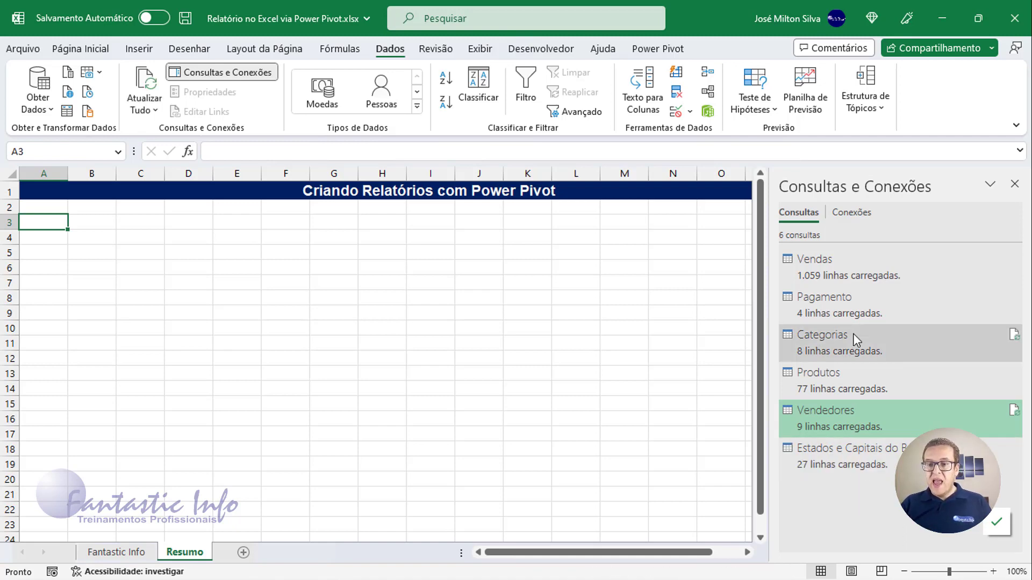
mouse_move(844, 461)
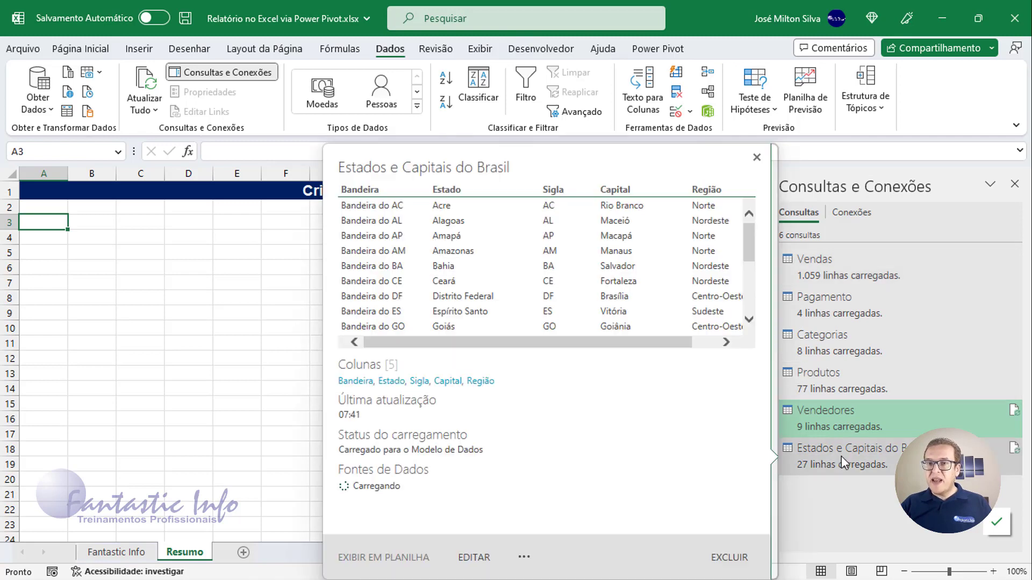
mouse_move(869, 275)
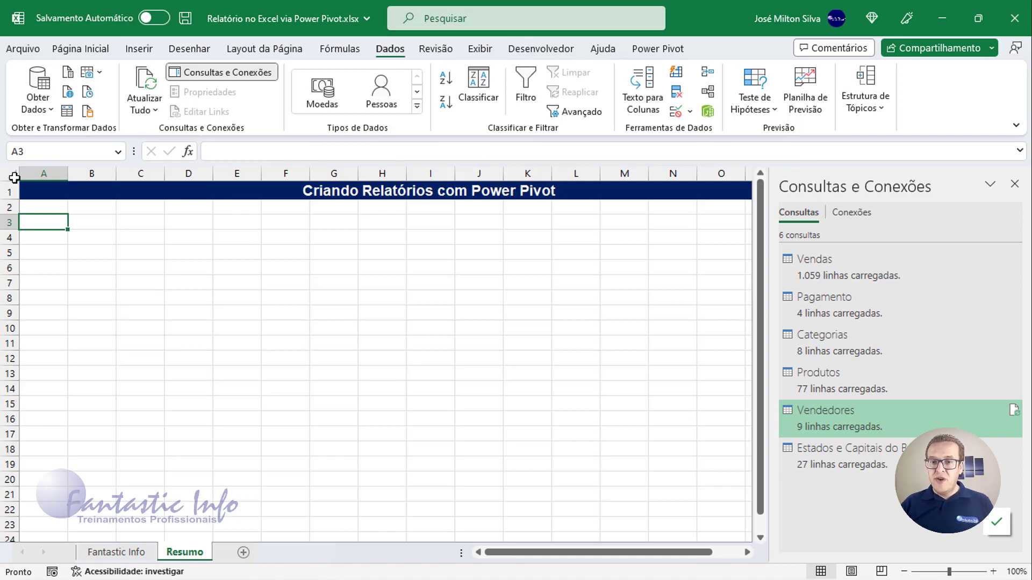
- Open the workbook's data model for management in Power Pivot
left_click(660, 53)
key("ctrl")
key("ctrl")
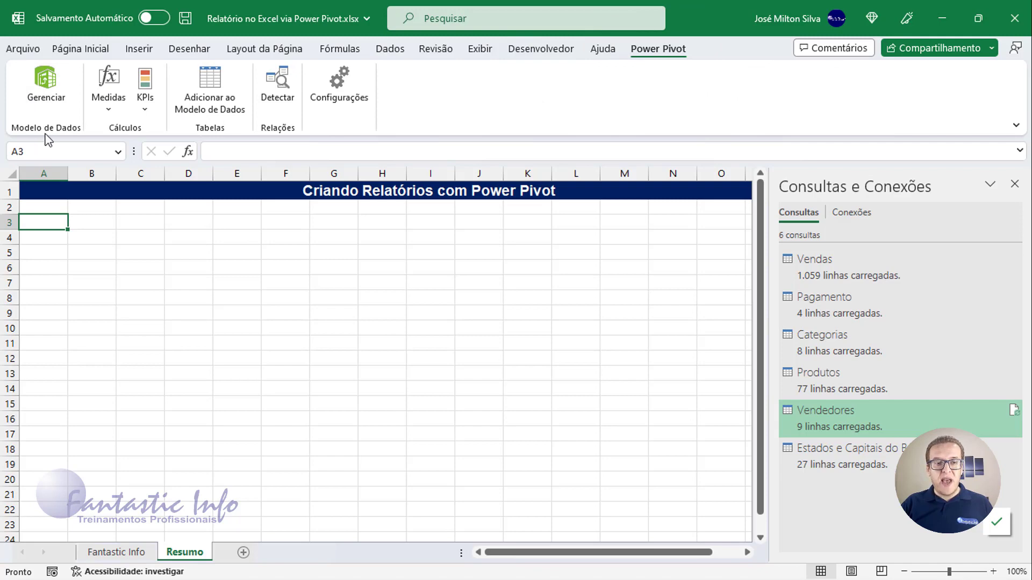
left_click(50, 88)
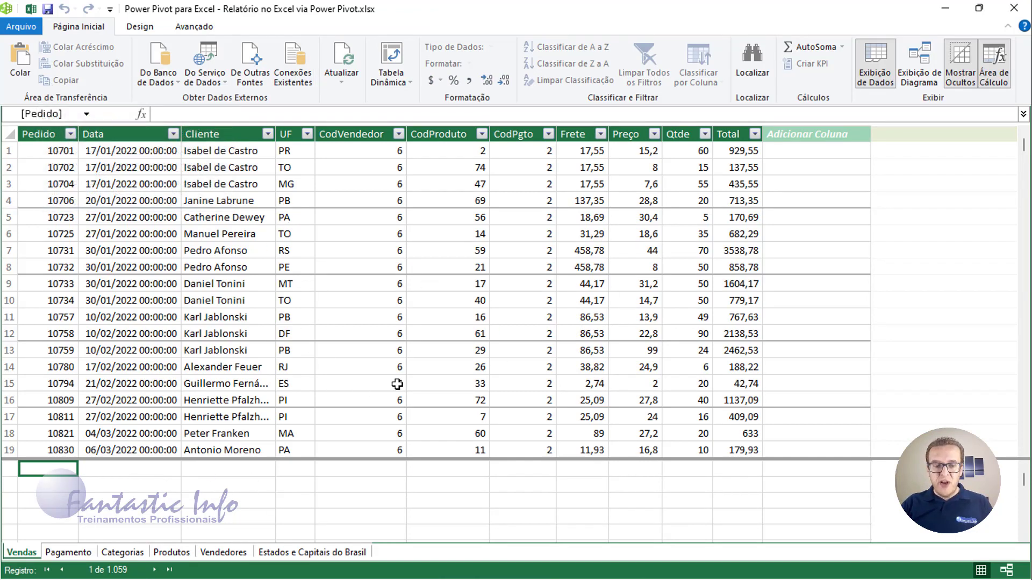
- Look through the data model's Pagamento, Categorias, Produtos, Vendedores and Estados e Capitais do Brasil tables, returning to Vendas
left_click(70, 552)
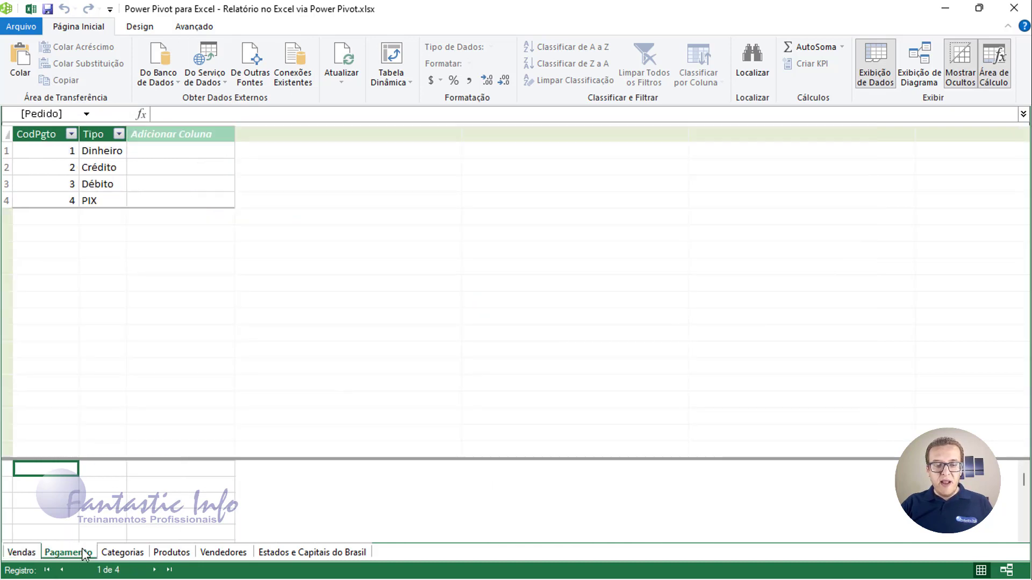
left_click(128, 553)
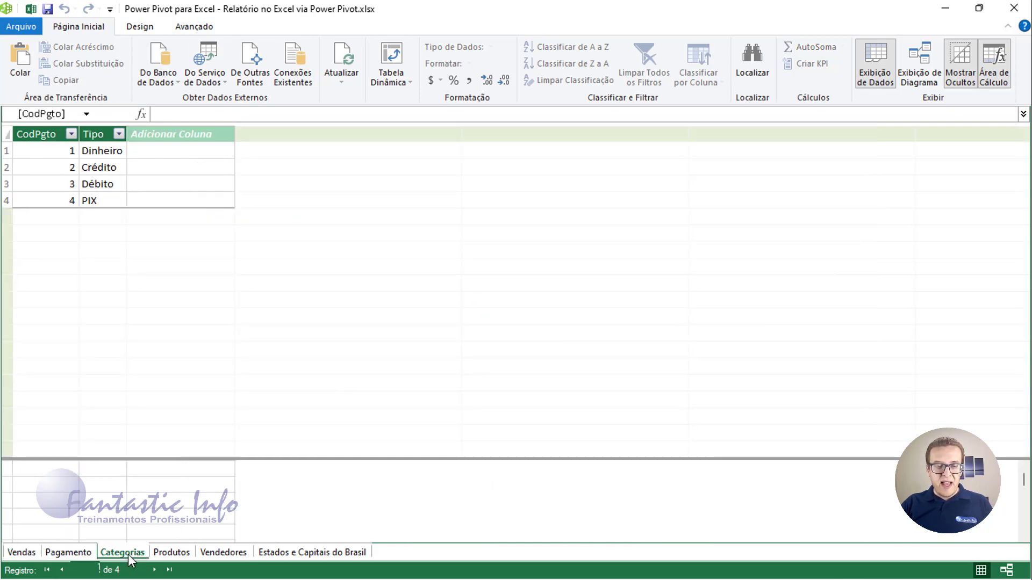
left_click(189, 553)
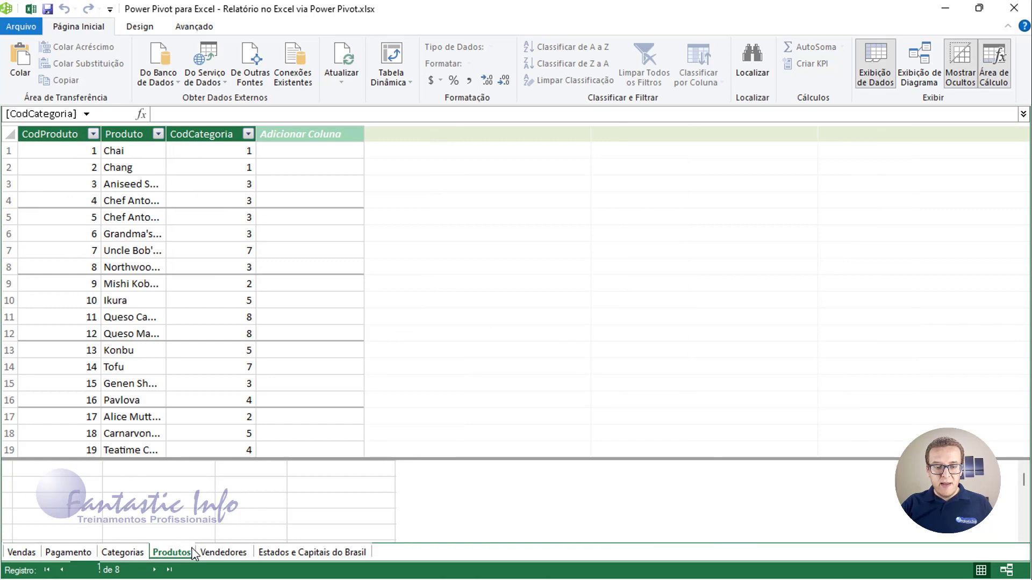
left_click(231, 552)
left_click(312, 552)
left_click(231, 553)
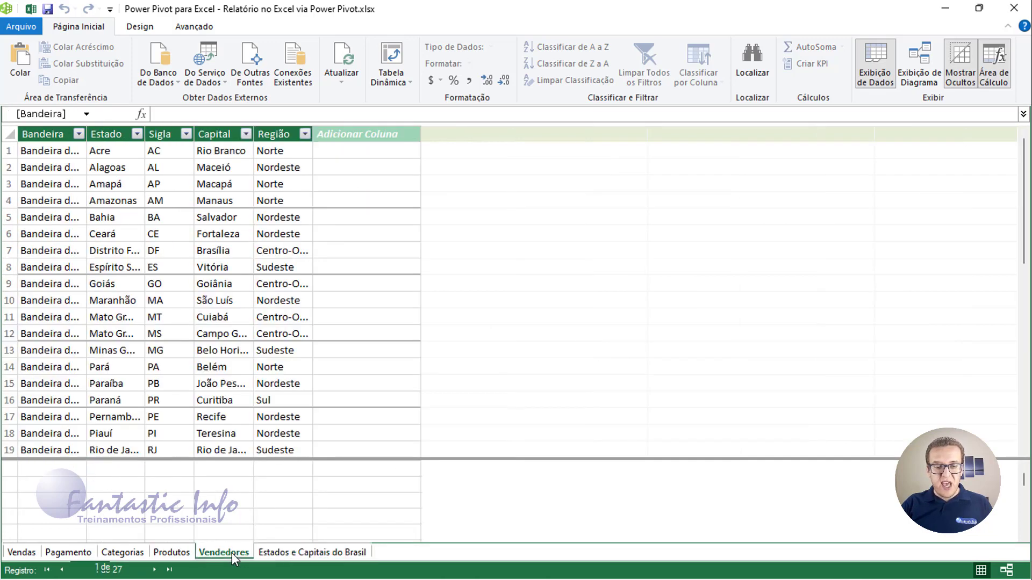
left_click(171, 552)
left_click(123, 552)
left_click(84, 555)
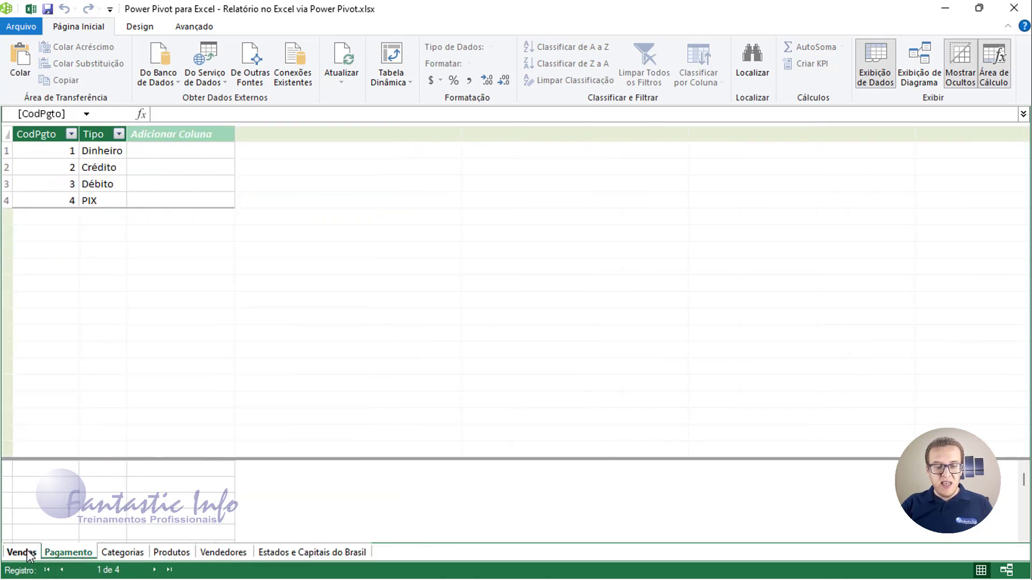
left_click(21, 552)
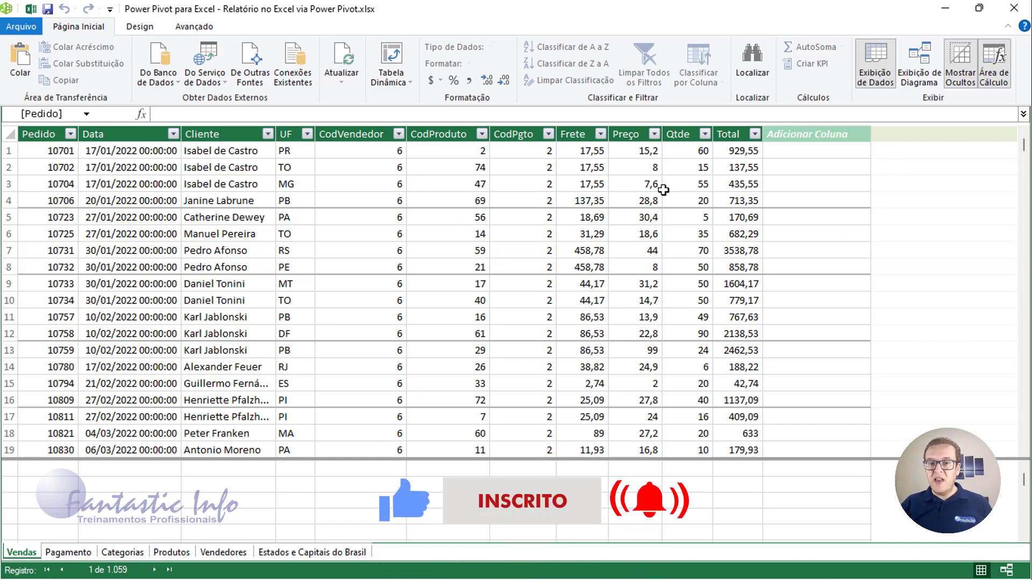
- In diagram view, enlarge the Vendas table to show all its fields and move Vendedores and Estados e Capitais do Brasil beneath the other tables
left_click(925, 82)
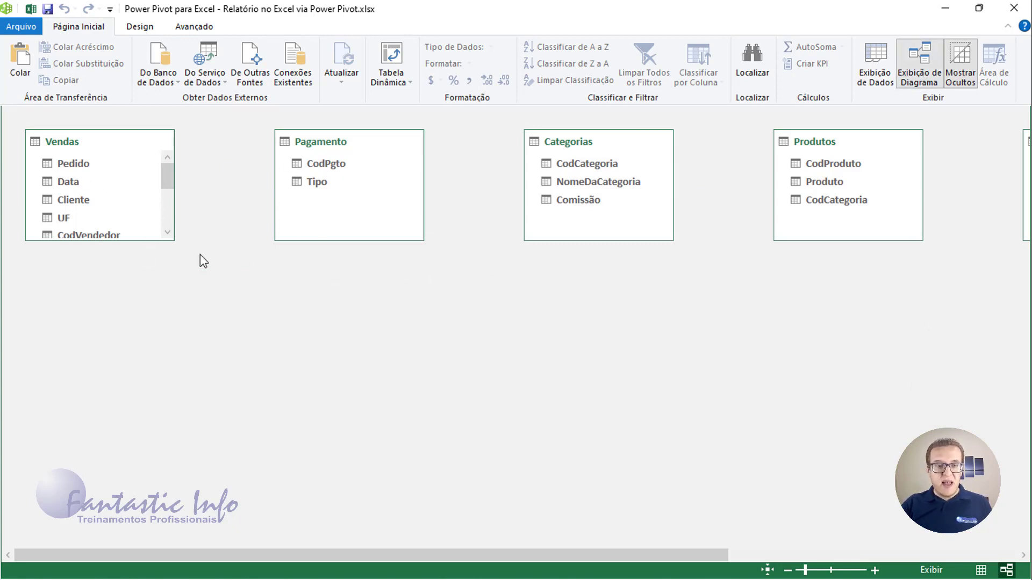
left_click_drag(150, 249, 145, 369)
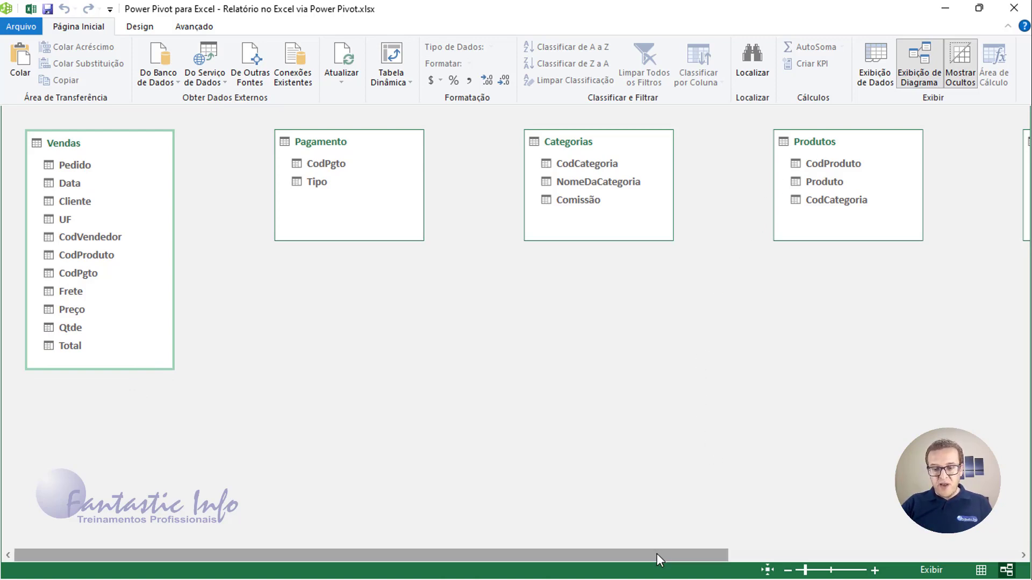
left_click_drag(656, 553, 1009, 575)
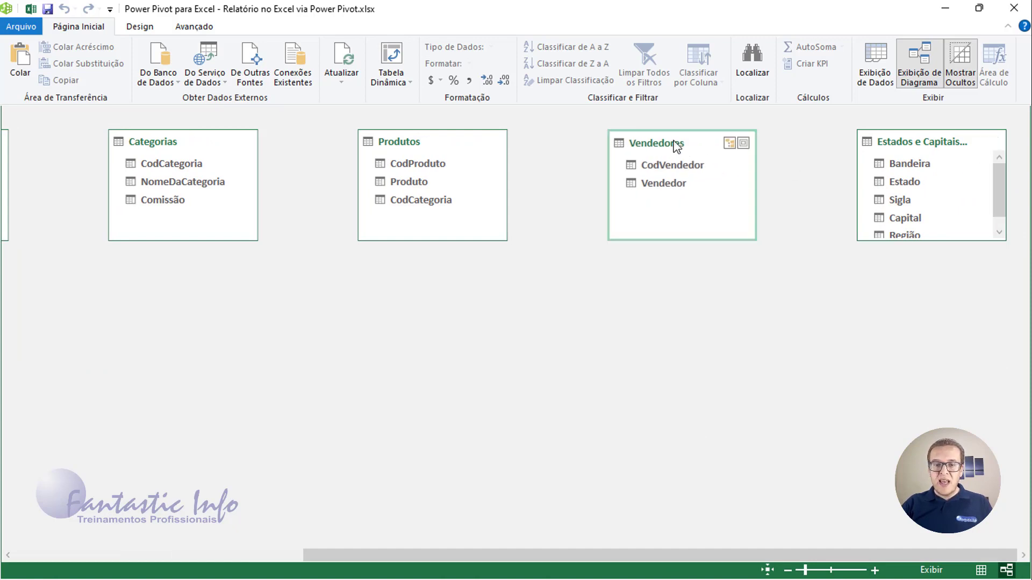
left_click_drag(675, 143, 80, 353)
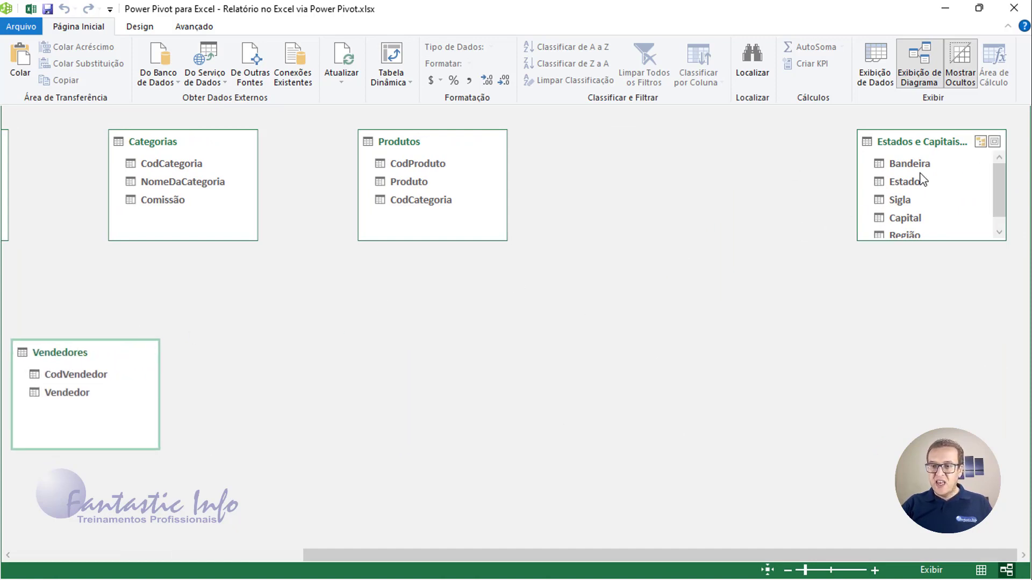
left_click_drag(923, 142, 288, 321)
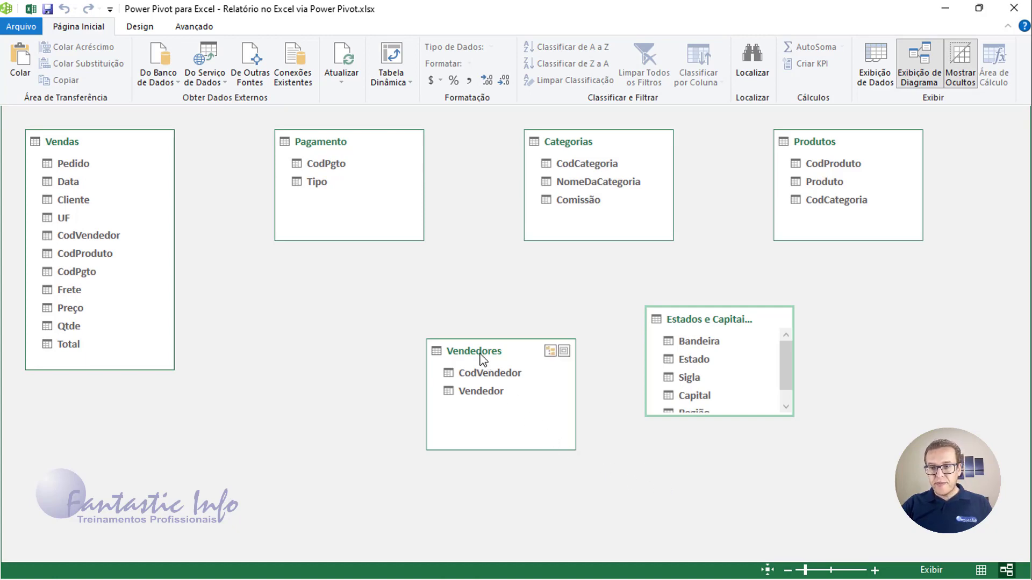
- Move the Vendas table toward the middle of the diagram, with Pagamento and Vendedores stacked to its left
left_click_drag(481, 352, 281, 350)
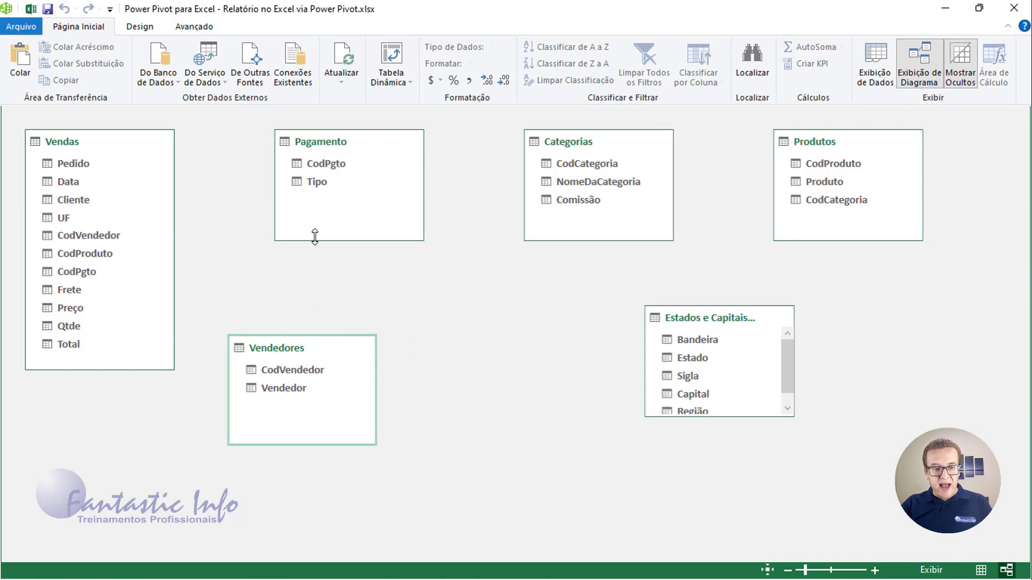
left_click_drag(326, 144, 263, 145)
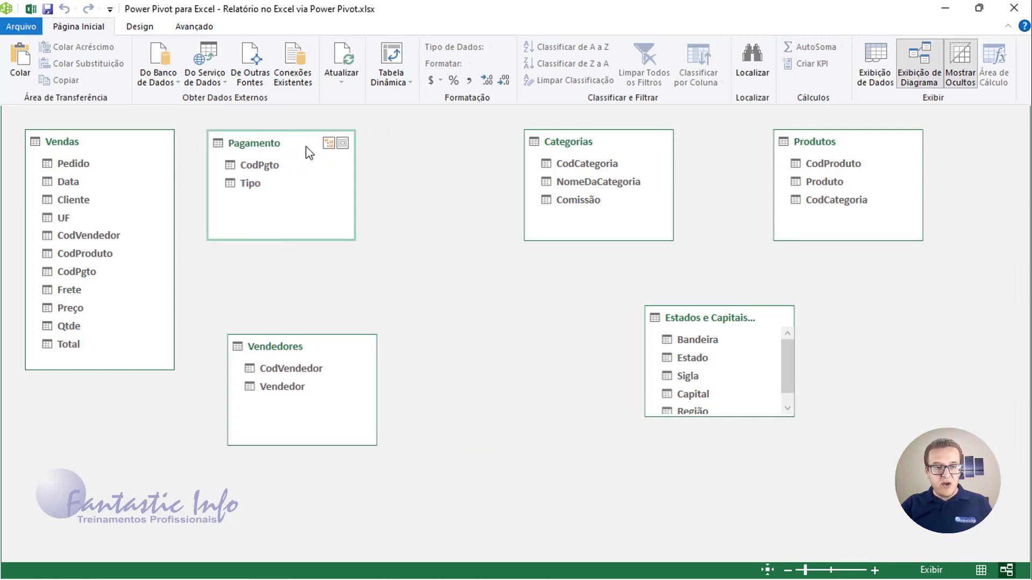
left_click_drag(581, 143, 594, 145)
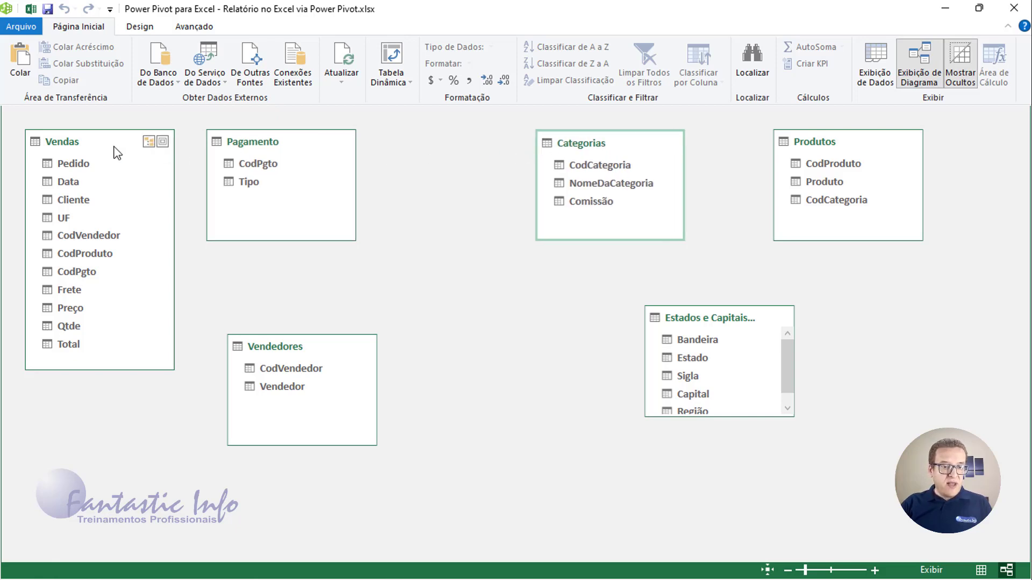
left_click_drag(81, 147, 431, 193)
left_click_drag(300, 351, 162, 357)
left_click_drag(267, 145, 144, 148)
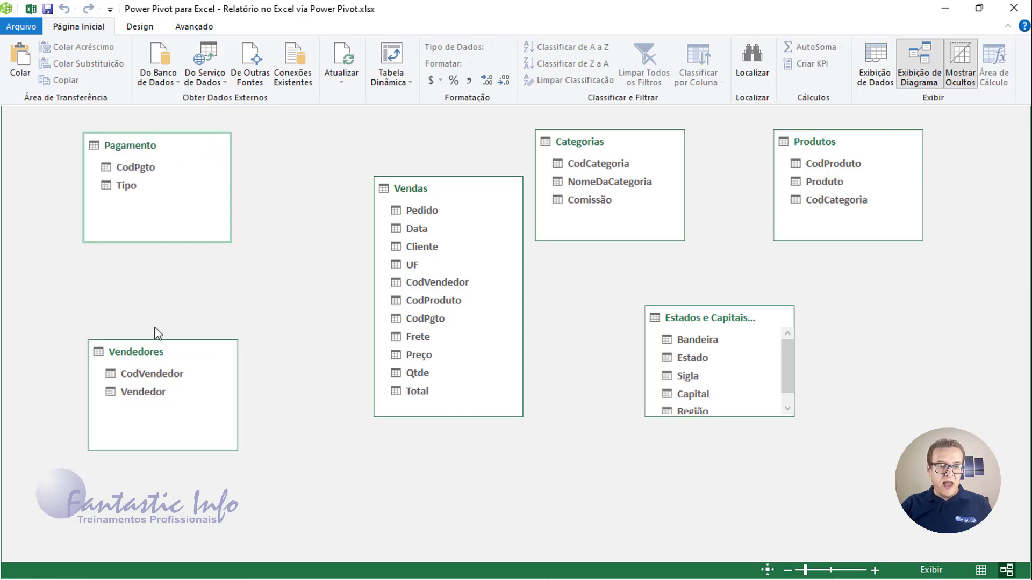
left_click_drag(164, 359, 128, 359)
left_click_drag(410, 198, 304, 184)
left_click_drag(137, 148, 114, 146)
- Place Produtos above Categorias to the right of Vendas, and move Estados e Capitais do Brasil farther right
left_click_drag(586, 142, 518, 380)
left_click_drag(717, 329, 803, 345)
left_click_drag(829, 145, 537, 152)
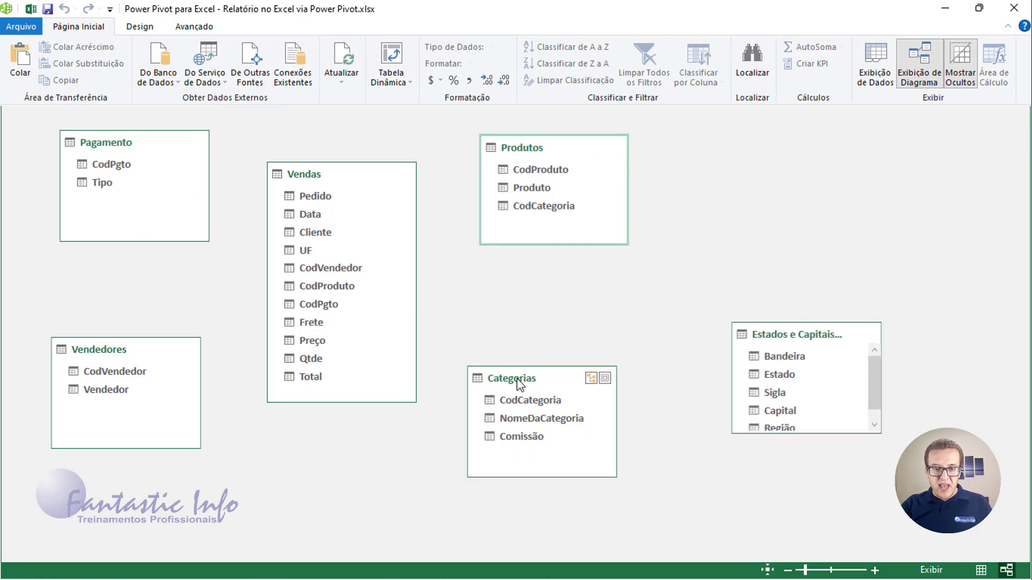
left_click_drag(518, 383, 524, 351)
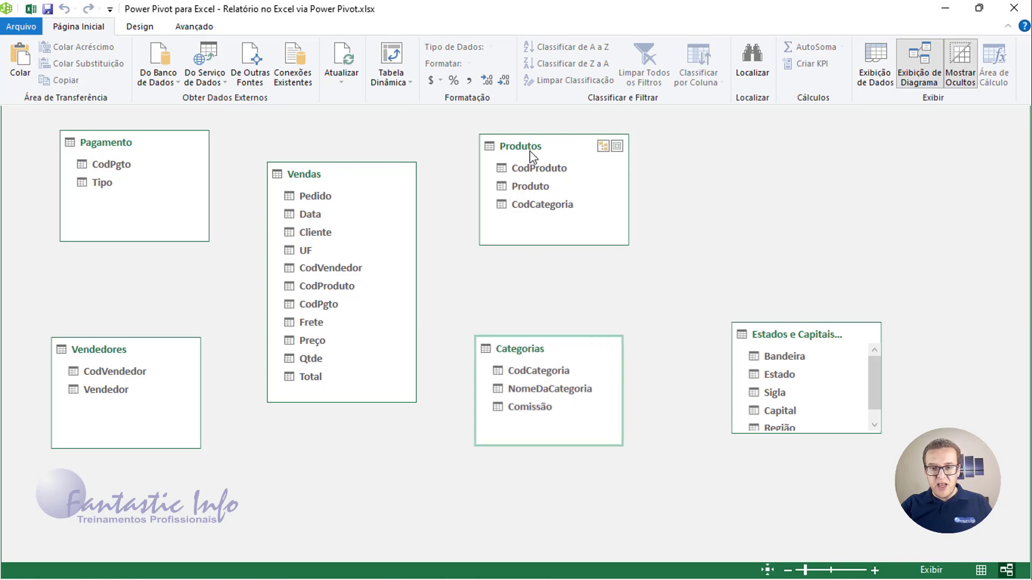
left_click_drag(529, 150, 525, 148)
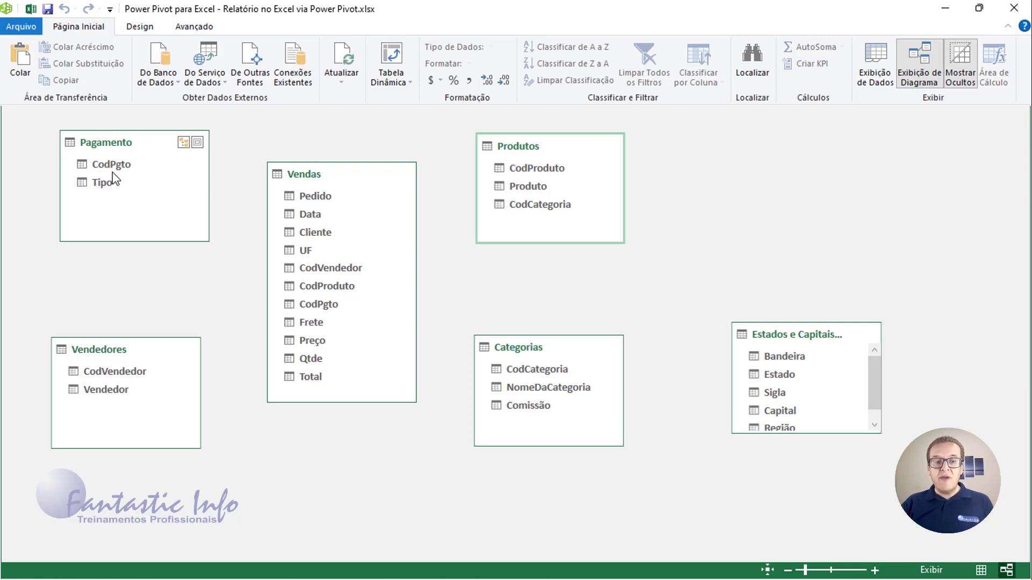
- Relate Pagamento to Vendas through CodPgto, and Produtos to Vendas through CodProduto
left_click_drag(117, 165, 324, 301)
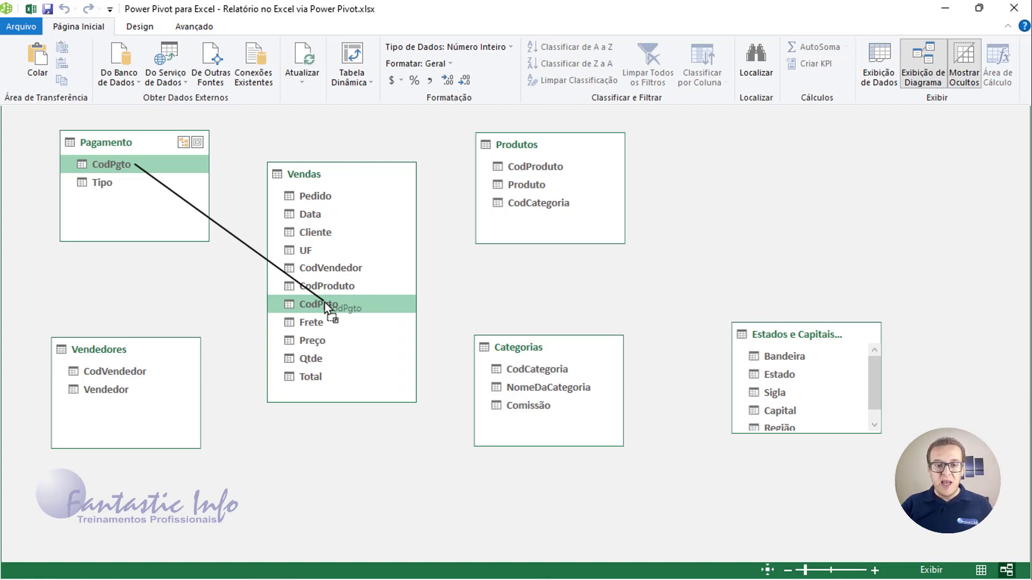
left_click_drag(325, 302, 325, 302)
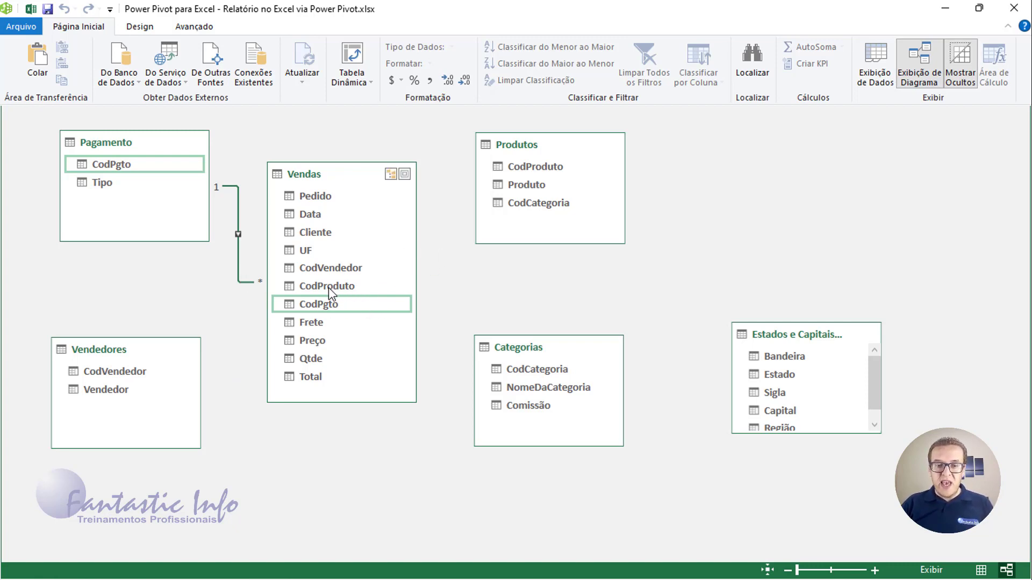
left_click_drag(530, 167, 355, 289)
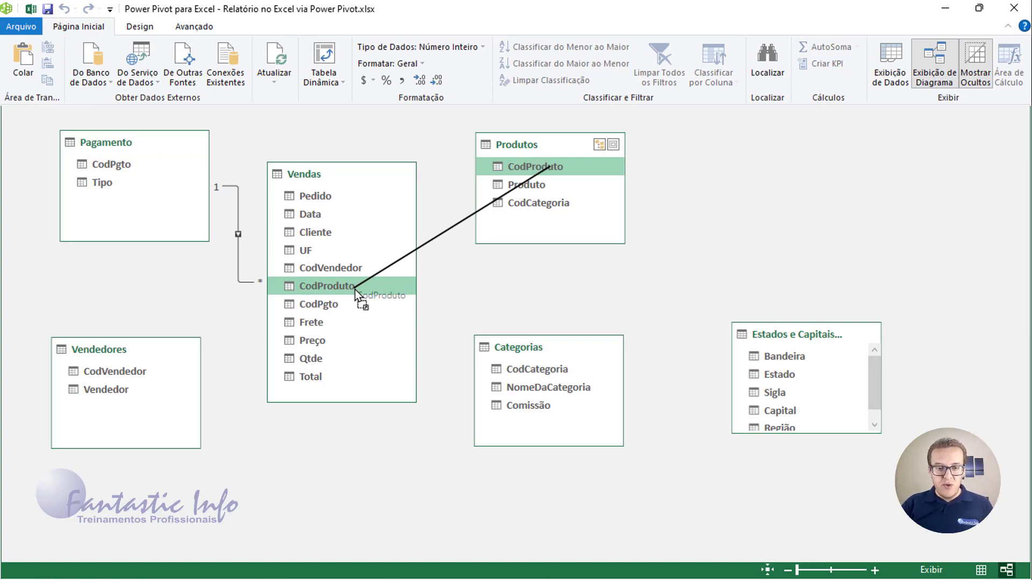
left_click_drag(355, 289, 355, 289)
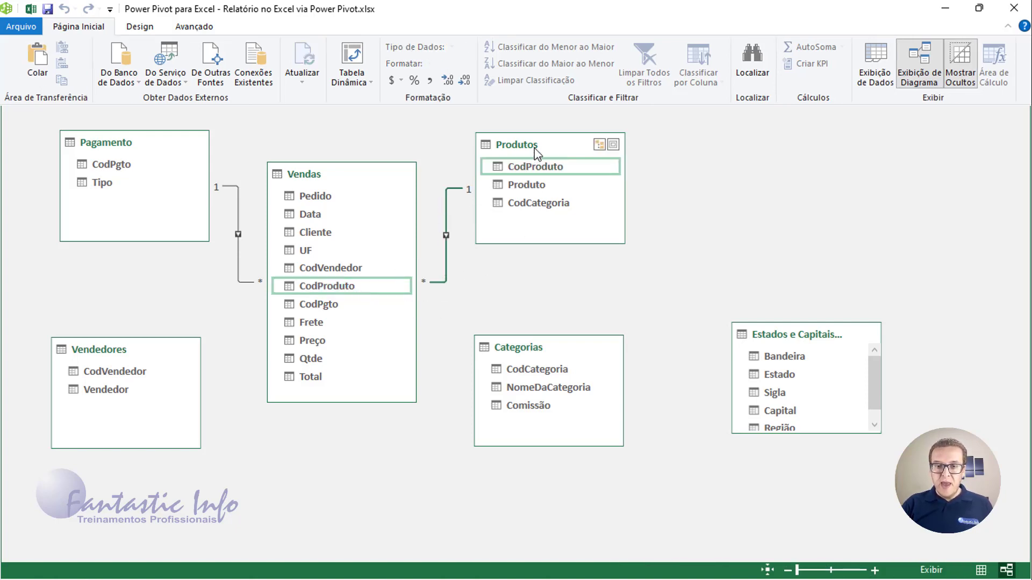
- Stack Estados e Capitais do Brasil, Produtos and Categorias in a column beside Vendas, enlarging the states table to show all its fields
left_click_drag(537, 149, 533, 228)
left_click_drag(534, 352, 532, 437)
left_click_drag(533, 231, 530, 297)
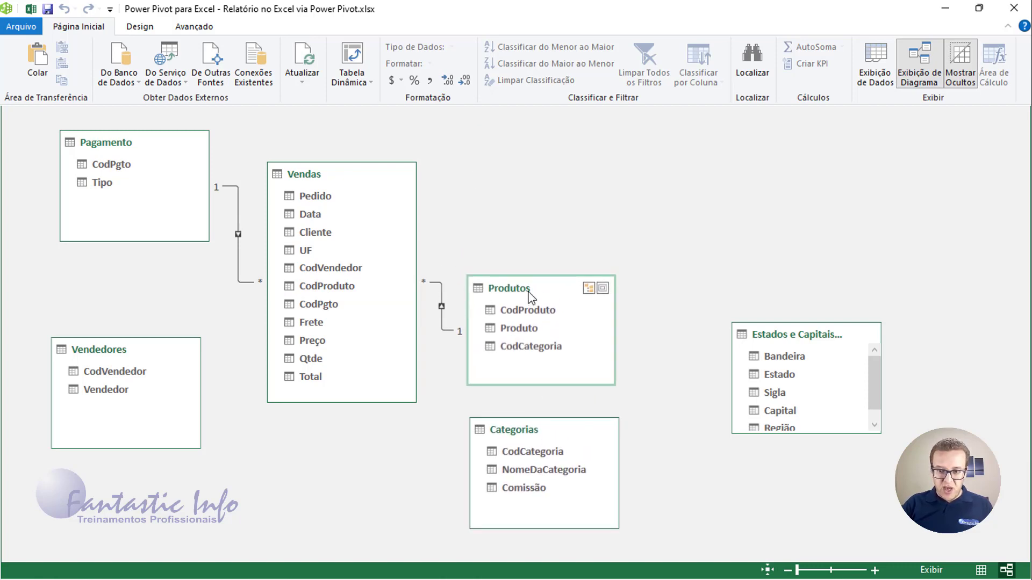
left_click_drag(787, 340, 541, 151)
left_click_drag(569, 243, 568, 258)
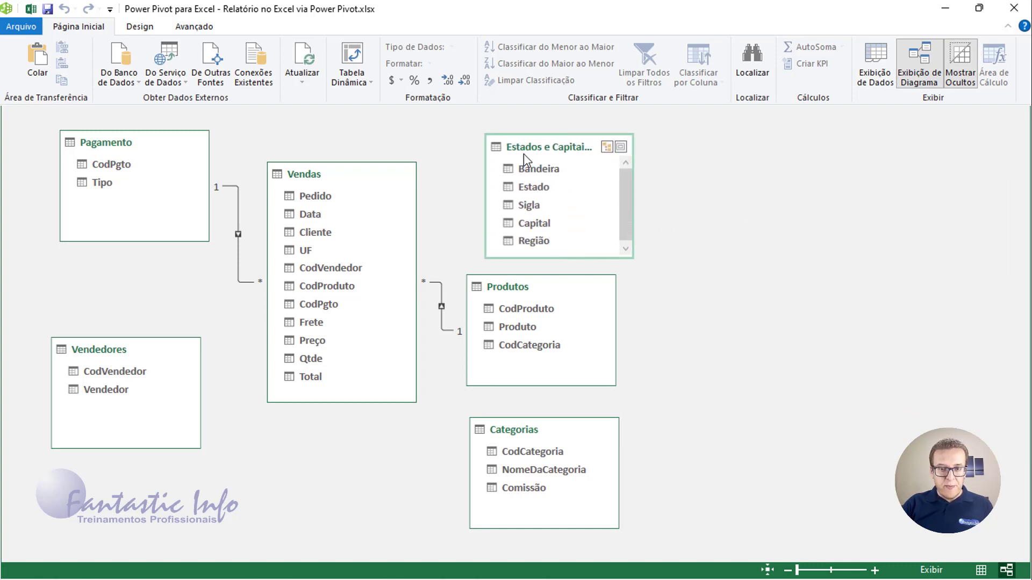
mouse_move(523, 154)
left_mouse_down()
mouse_move(511, 151)
mouse_move(516, 143)
left_mouse_up()
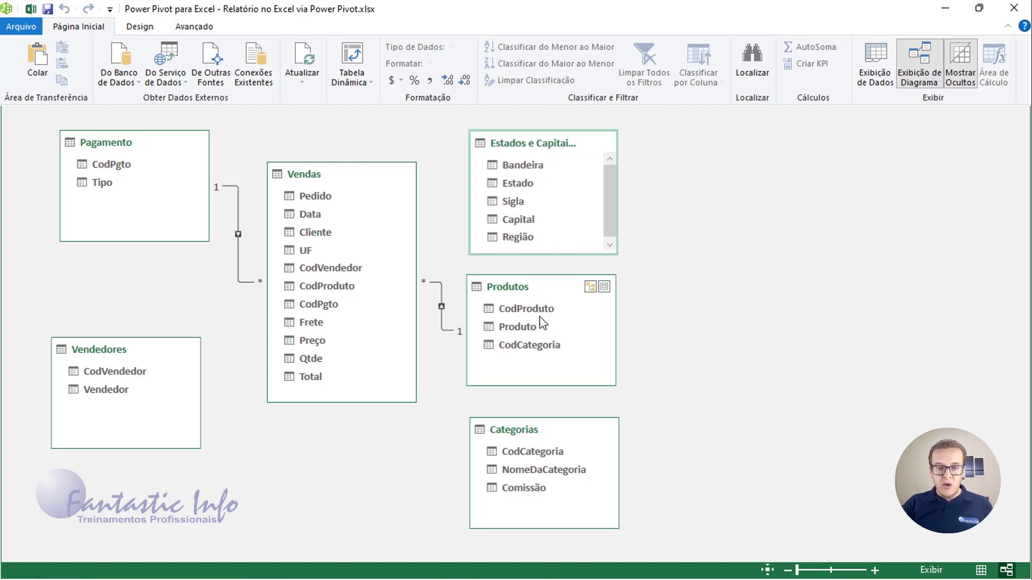
- Relate Vendedores to Vendas through CodVendedor and move the Vendedores table slightly higher
left_click(107, 373)
left_click_drag(107, 373, 320, 270)
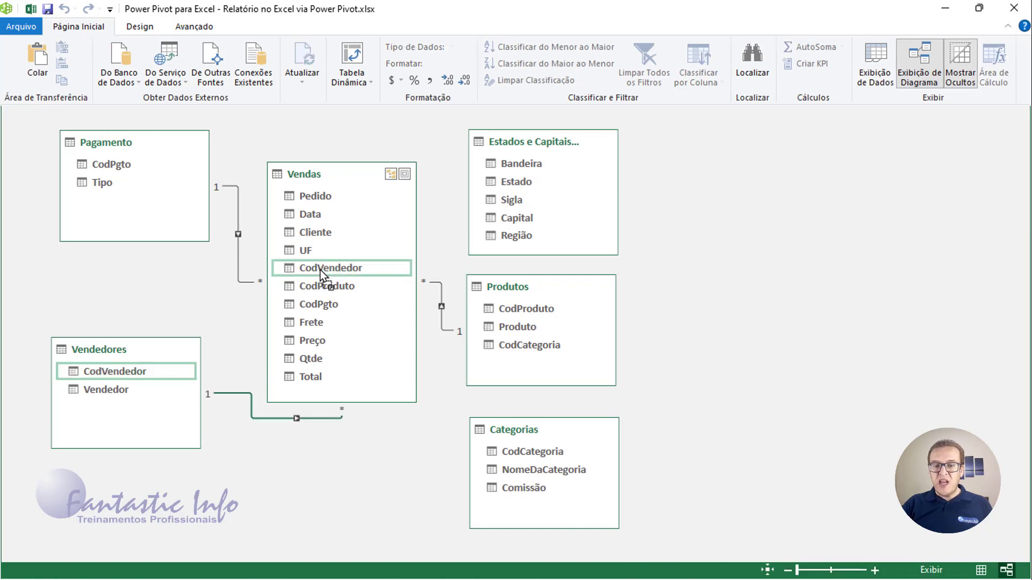
left_click_drag(116, 358, 114, 334)
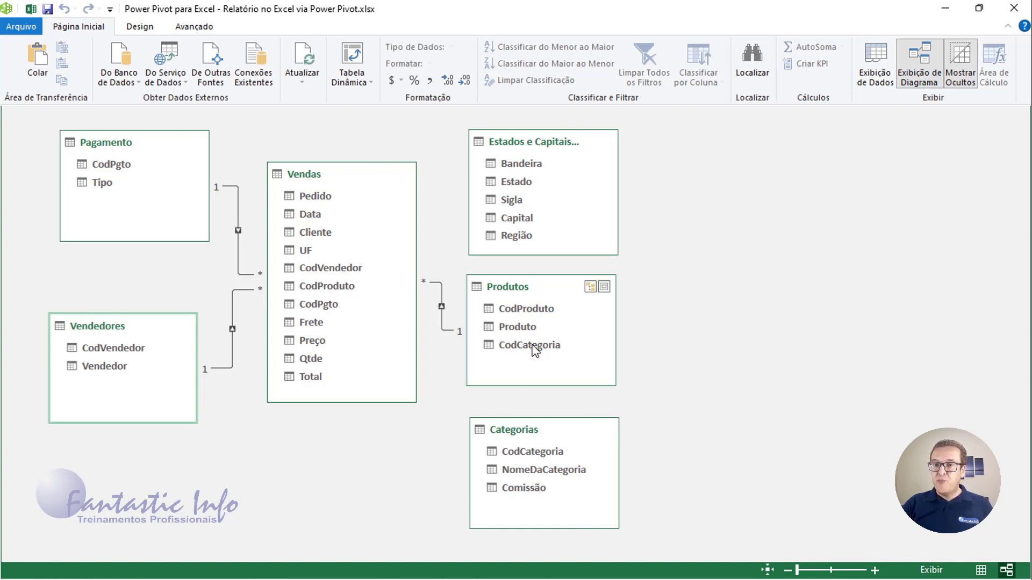
- Relate Categorias to Produtos through CodCategoria, lower the Categorias table slightly, and check the fields joined by the existing relationships
left_click(530, 454)
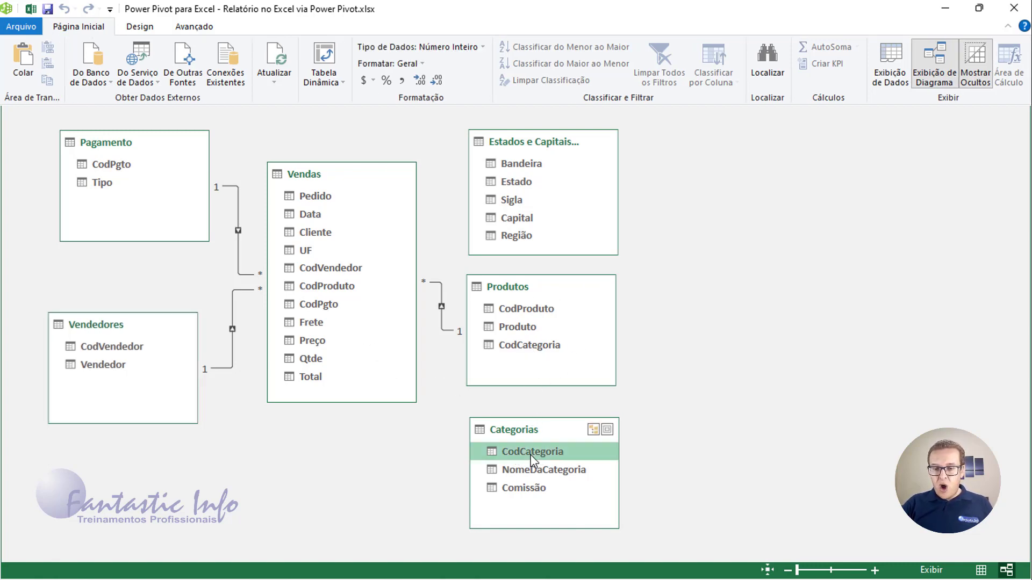
left_click_drag(531, 454, 537, 344)
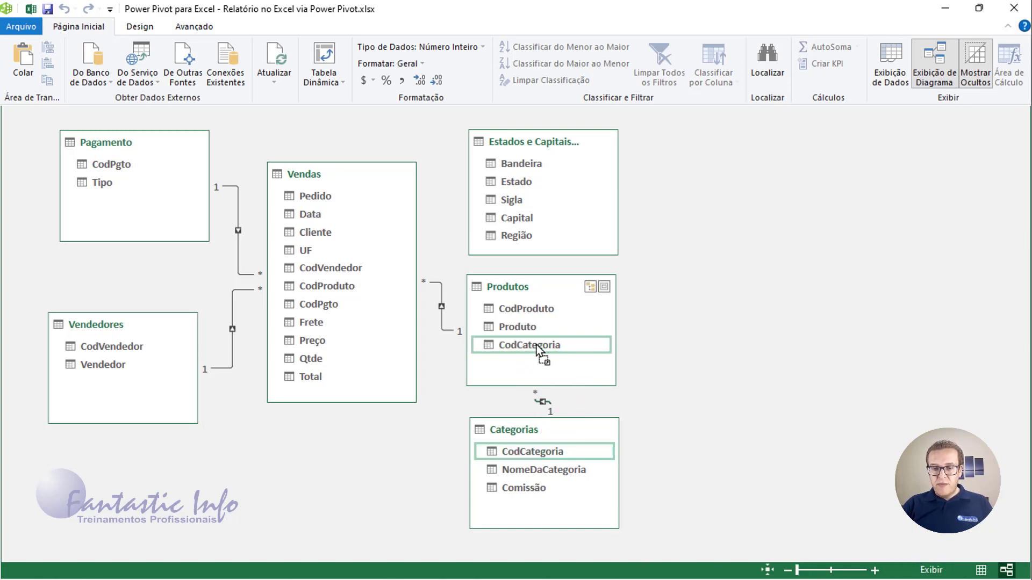
left_click_drag(562, 436, 563, 452)
left_click(552, 419)
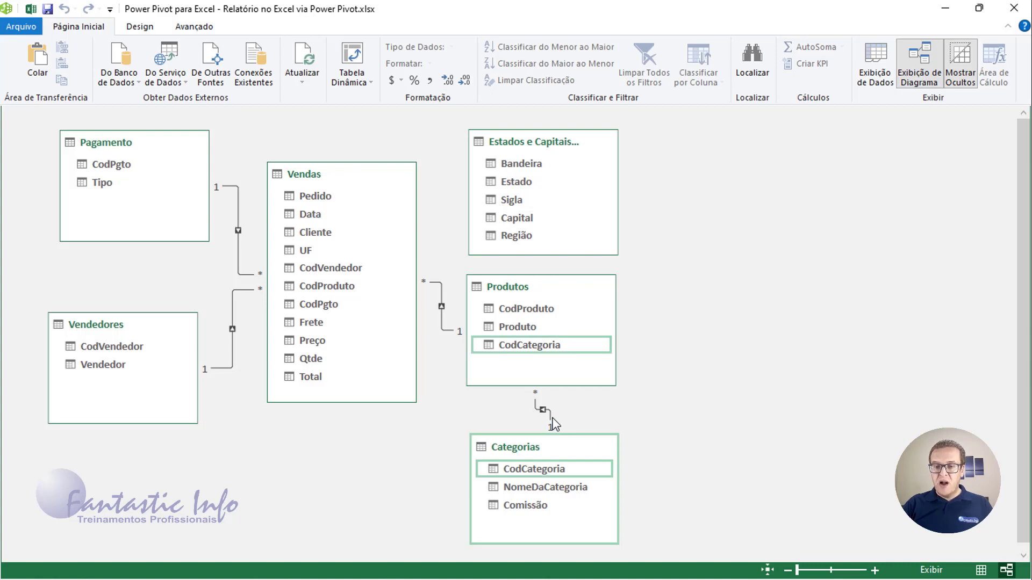
left_click(237, 207)
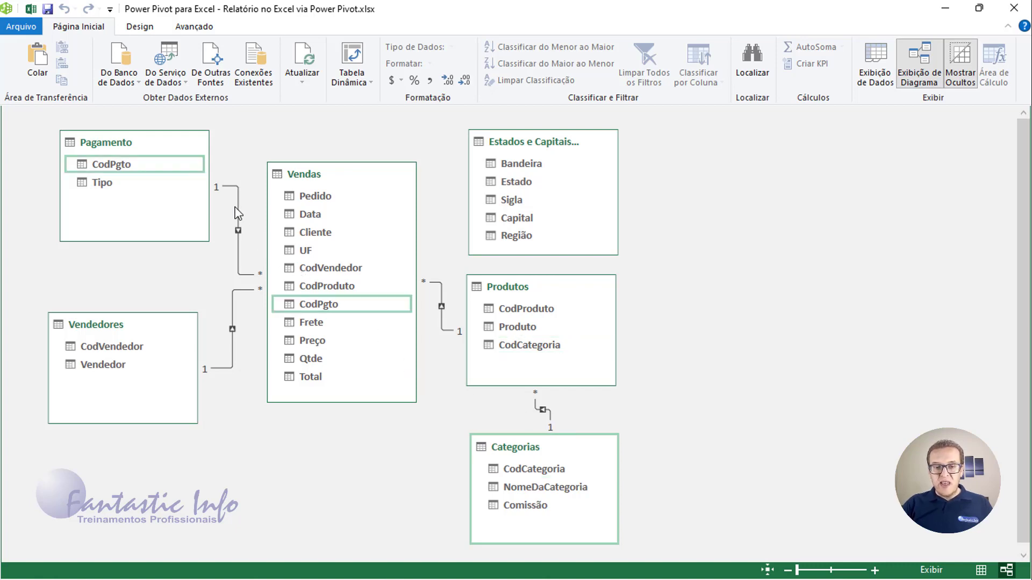
left_click(235, 314)
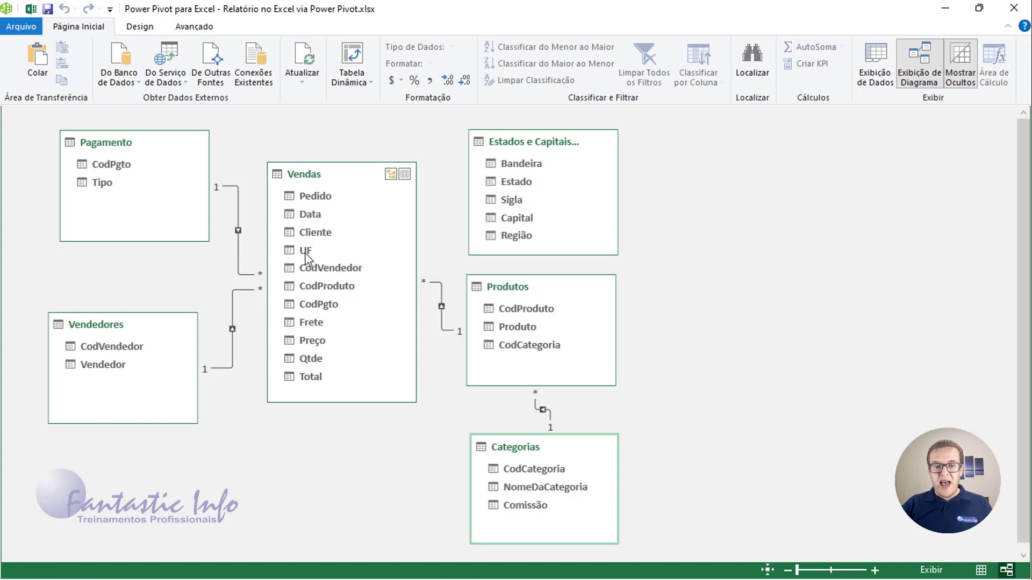
- Relate the UF field of Vendas to Sigla in Estados e Capitais do Brasil, and move Categorias to the right of Produtos
left_click_drag(308, 256, 505, 200)
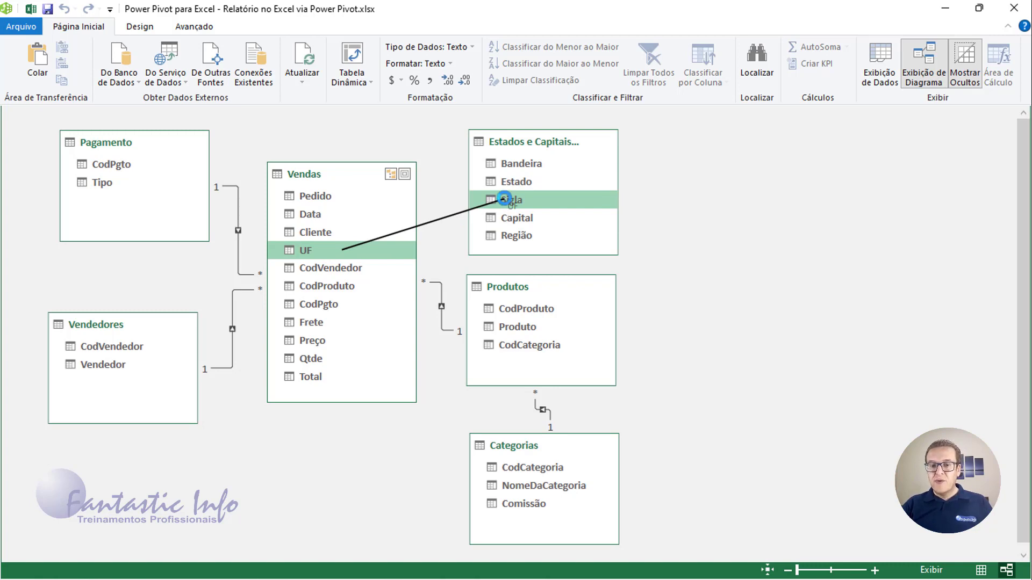
left_click_drag(504, 199, 504, 198)
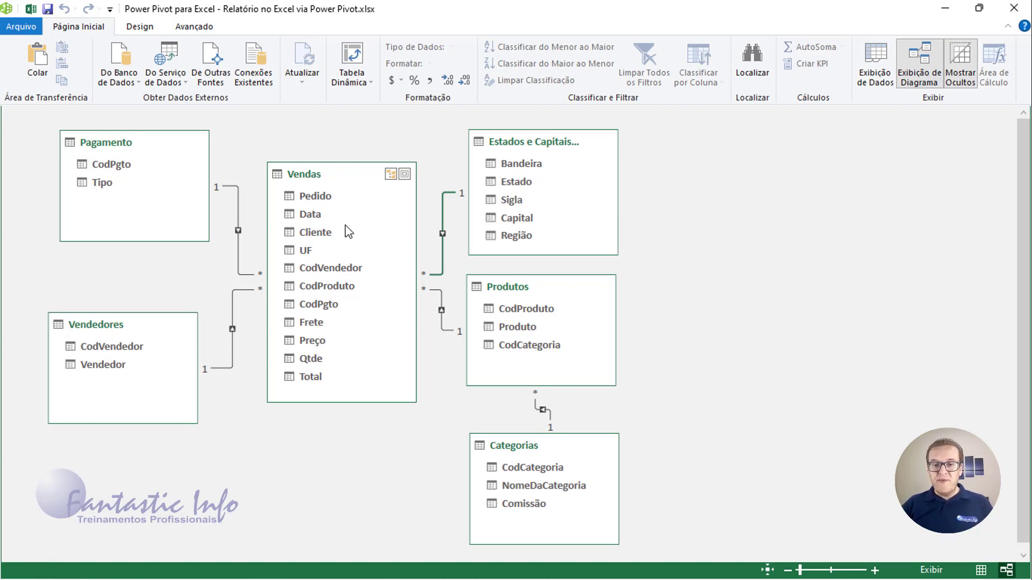
left_click_drag(523, 460, 735, 293)
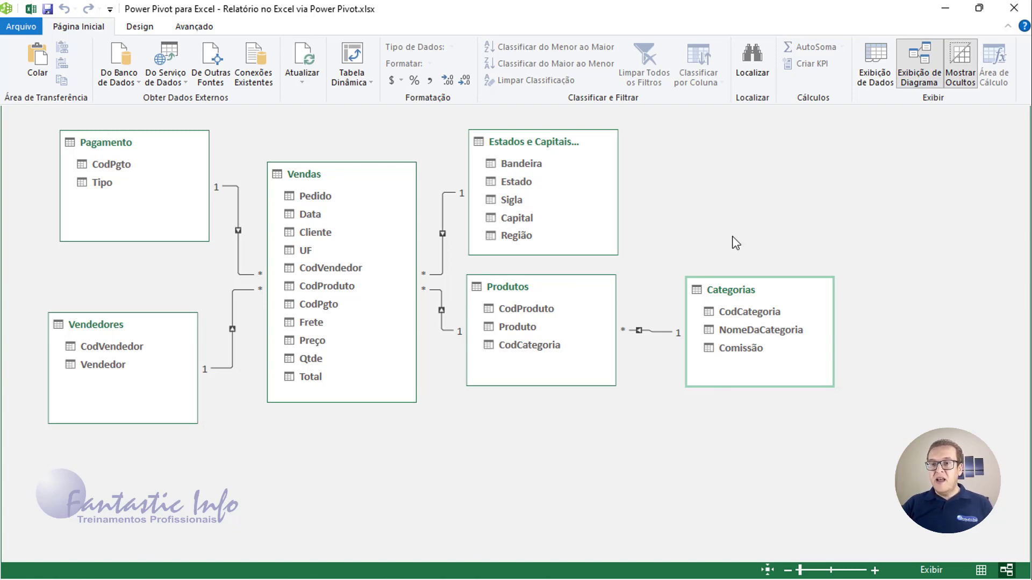
- Return the data model to data view and insert Quatro Gráficos in the existing Resumo sheet at cell D3
left_click(878, 86)
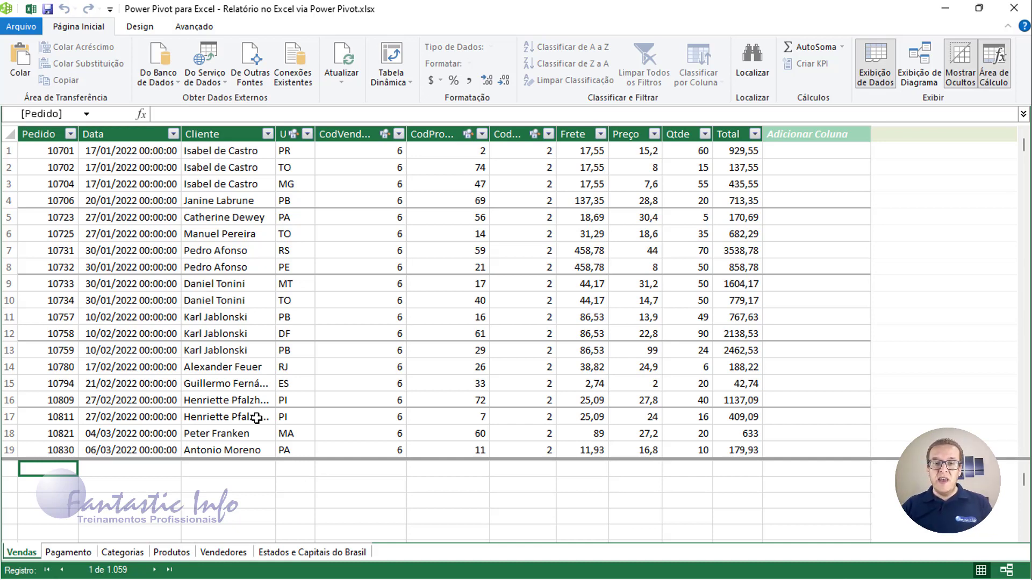
left_click(405, 84)
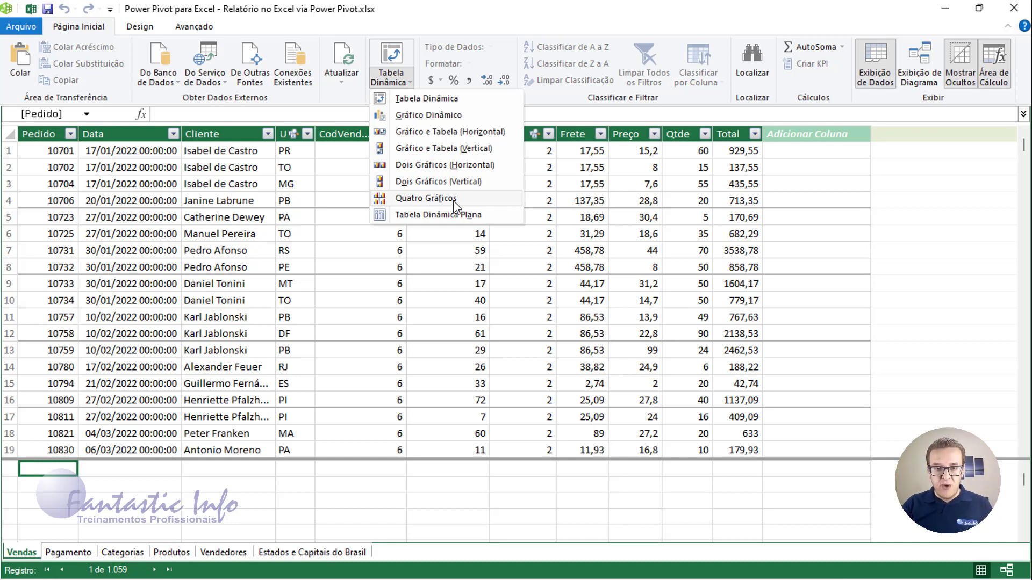
left_click(426, 202)
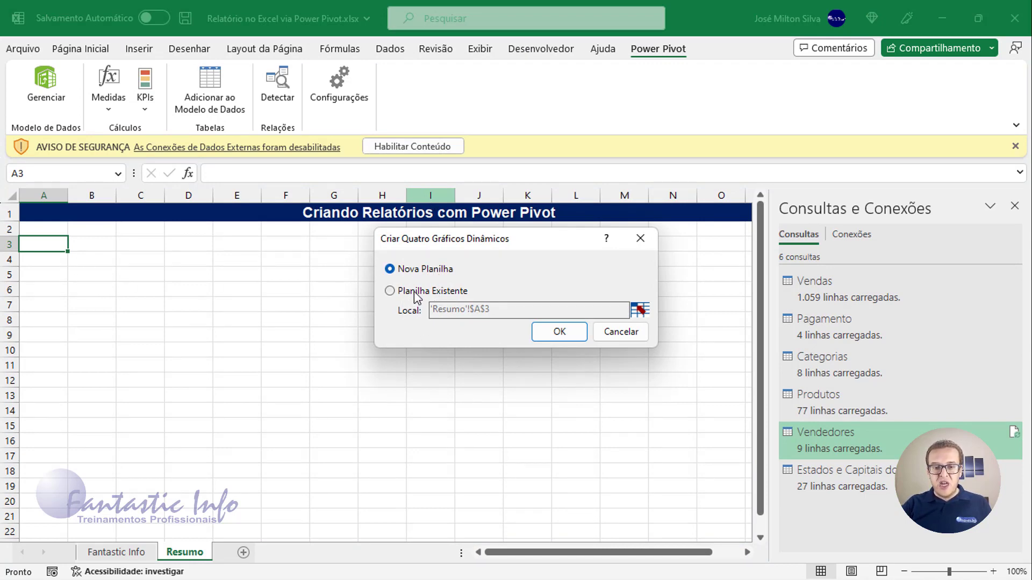
left_click(389, 291)
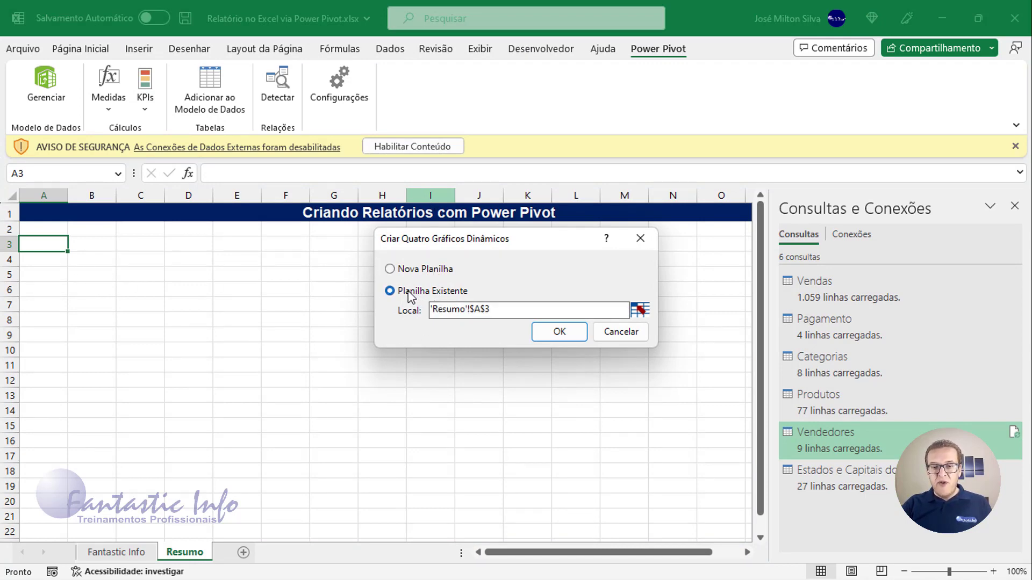
left_click(639, 311)
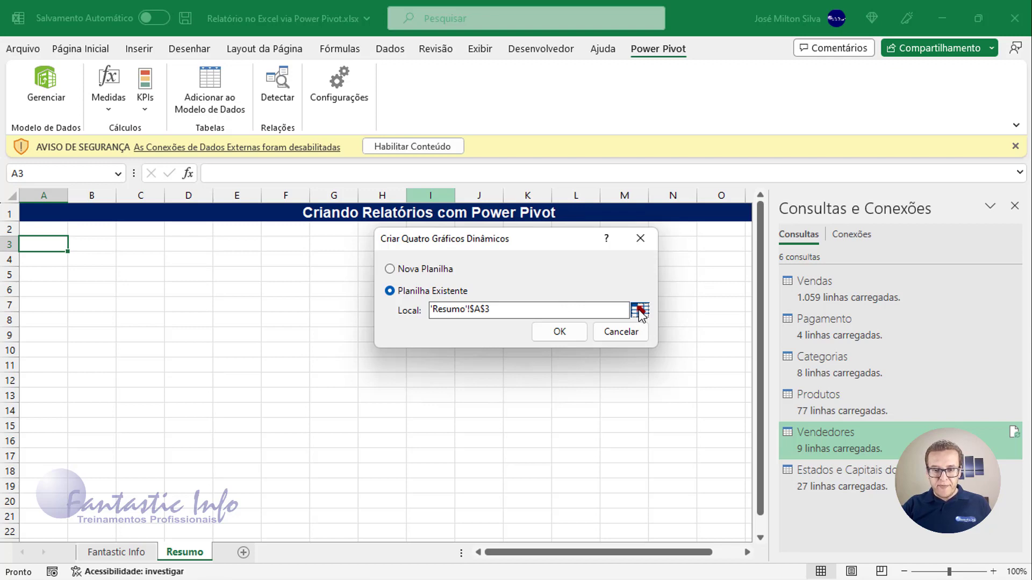
left_click(640, 310)
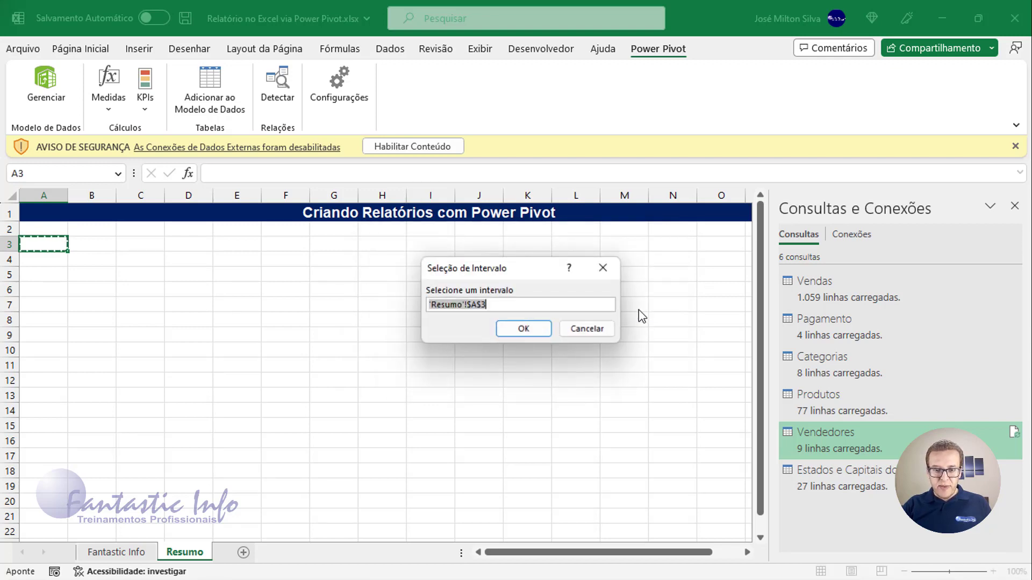
left_click(195, 244)
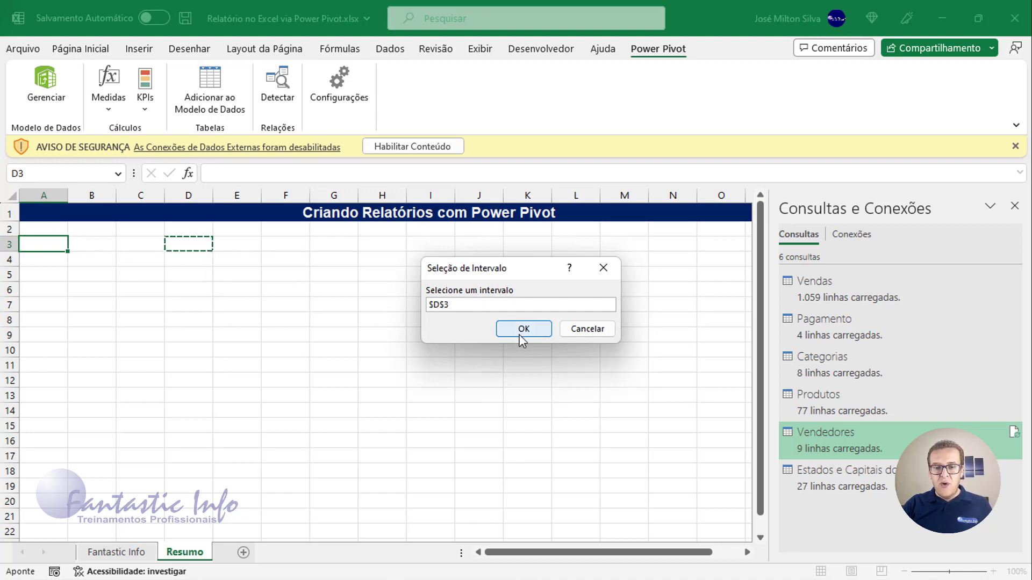
left_click(521, 337)
left_click(573, 337)
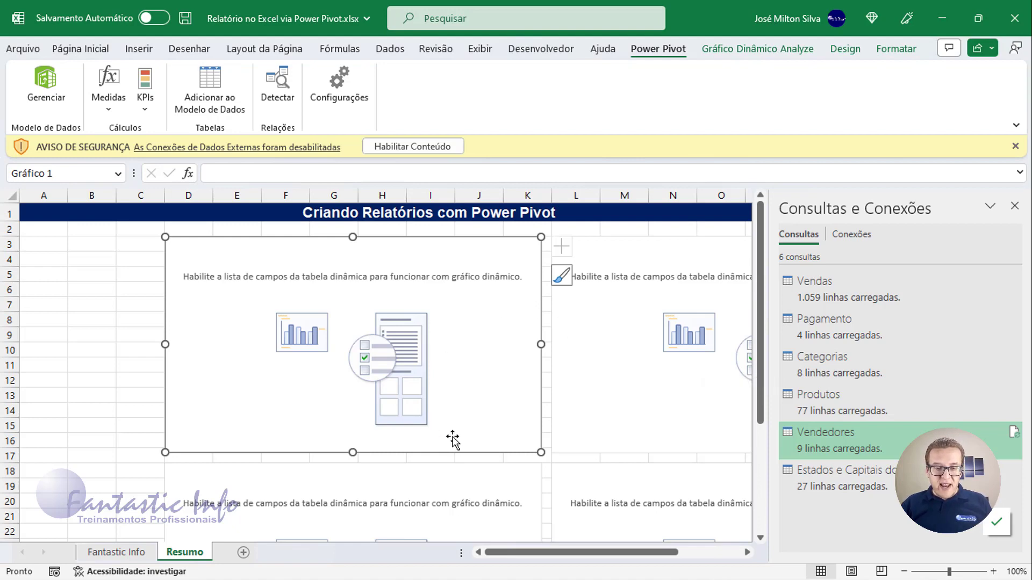
- Dismiss the security warning about external data connections and look over the empty pivot charts on the Resumo sheet
left_click(1015, 147)
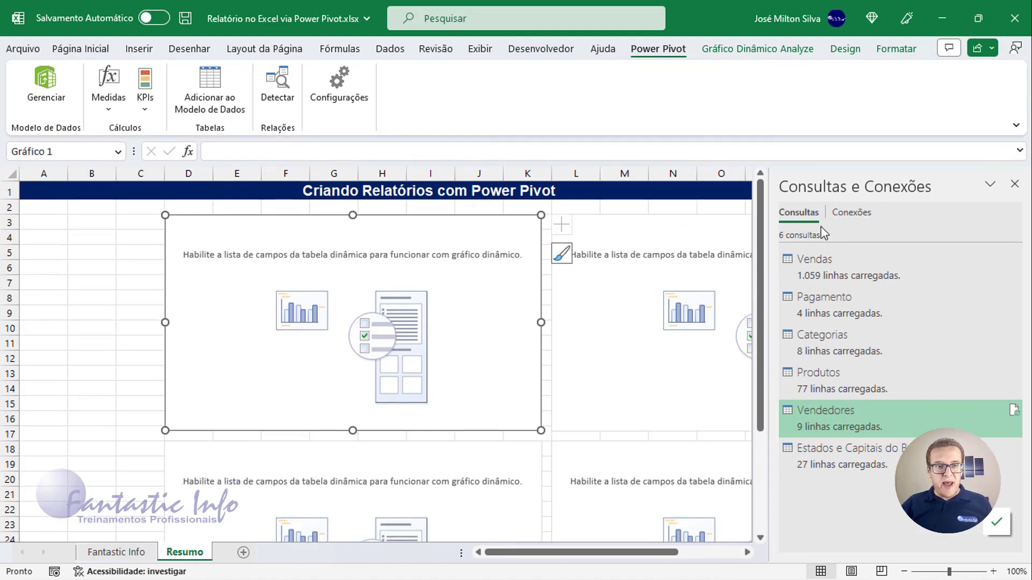
scroll(765, 535, "down", 2)
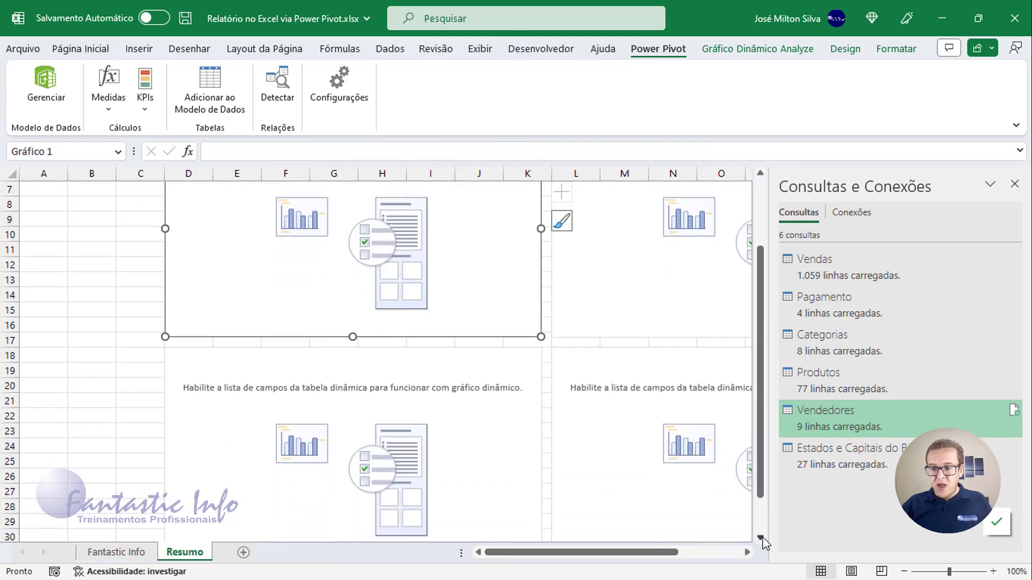
left_click_drag(756, 469, 757, 353)
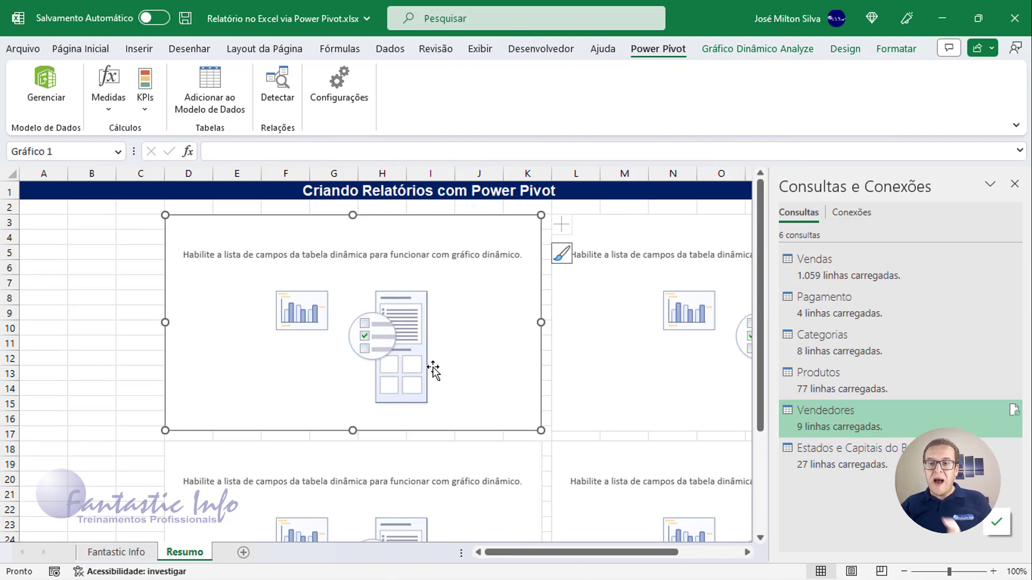
- Show the field list for the first empty pivot chart, the one starting at cell D3
left_click(748, 552)
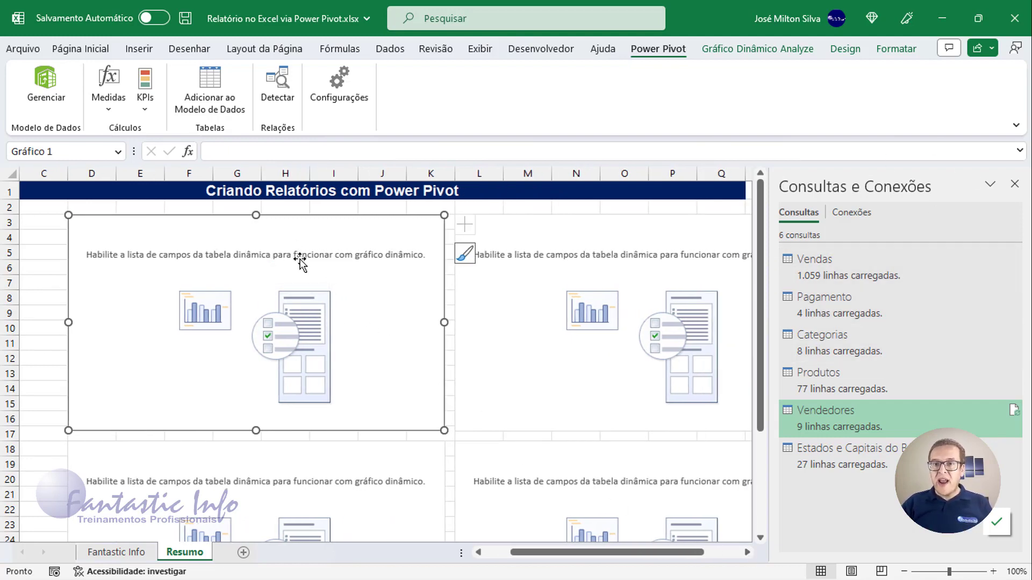
left_click(199, 255)
left_click(195, 237)
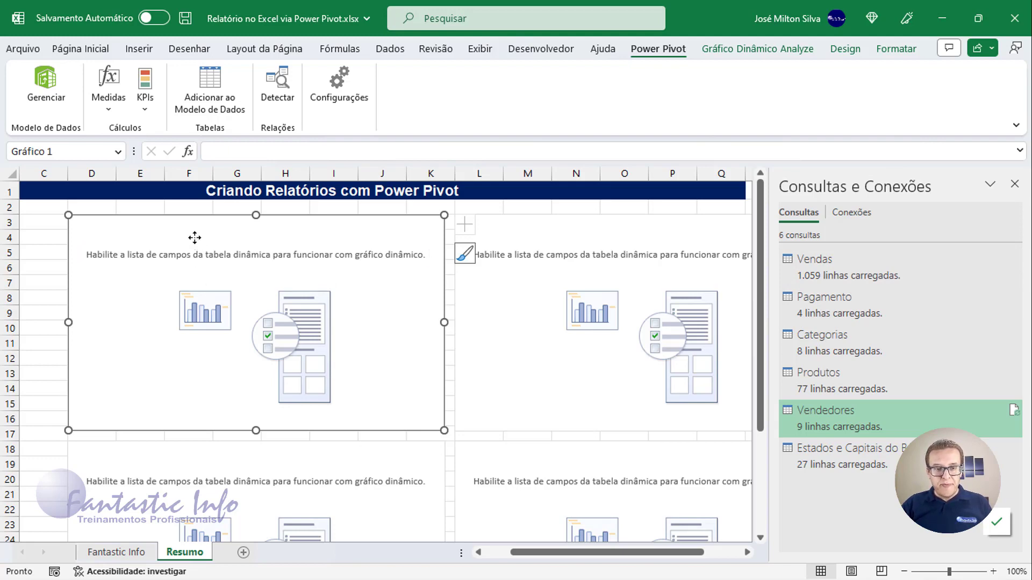
right_click(194, 237)
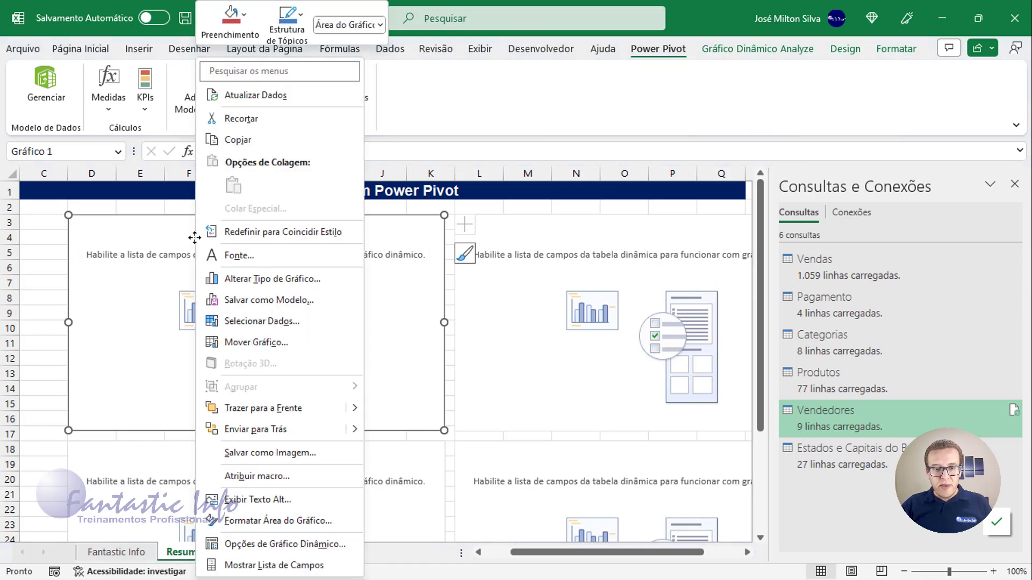
left_click(317, 566)
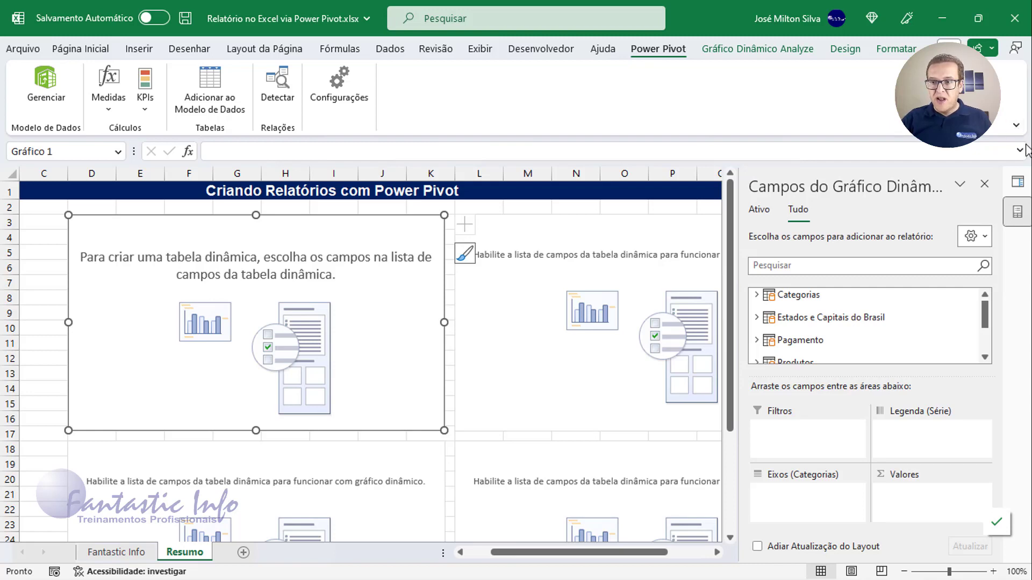
- Collapse the ribbon so that only its tab names remain and the field list has more room
left_click(1016, 128)
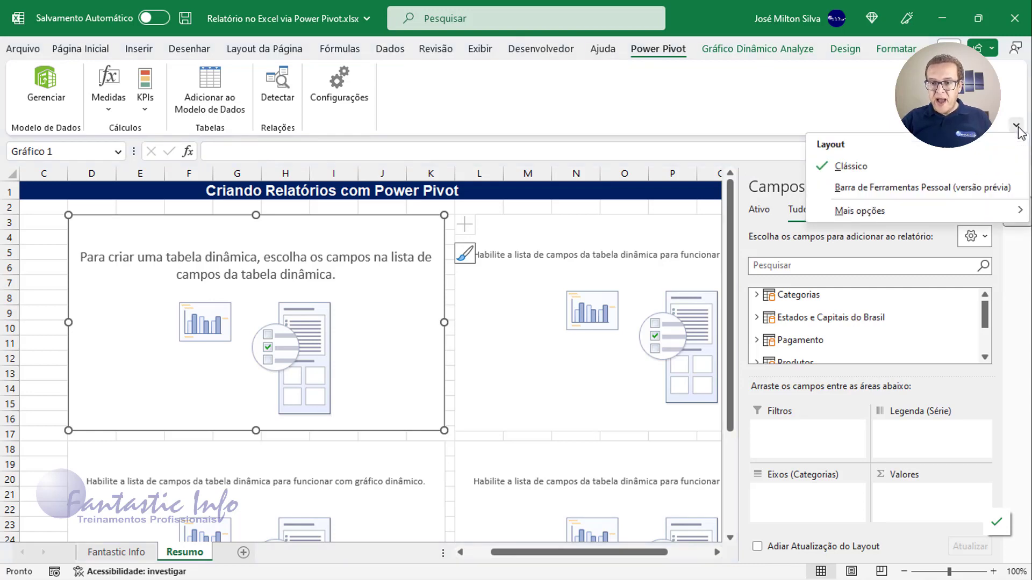
left_click(1017, 129)
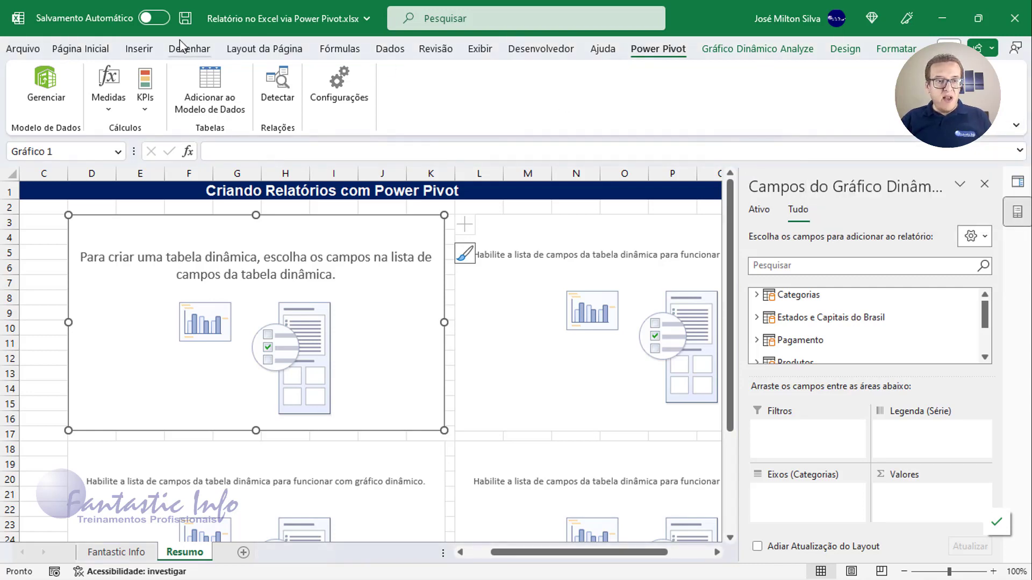
left_click(93, 54)
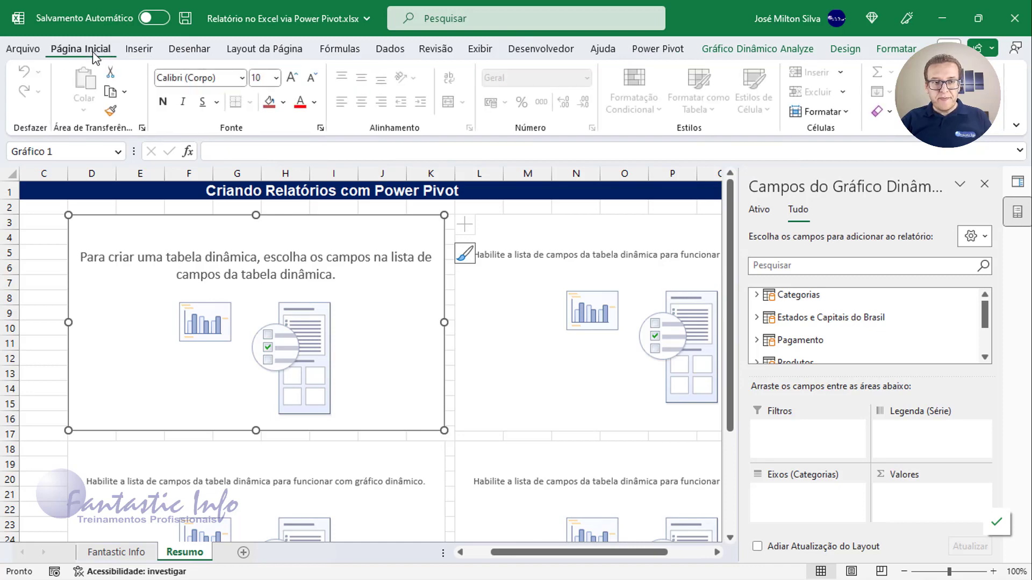
double_click(93, 53)
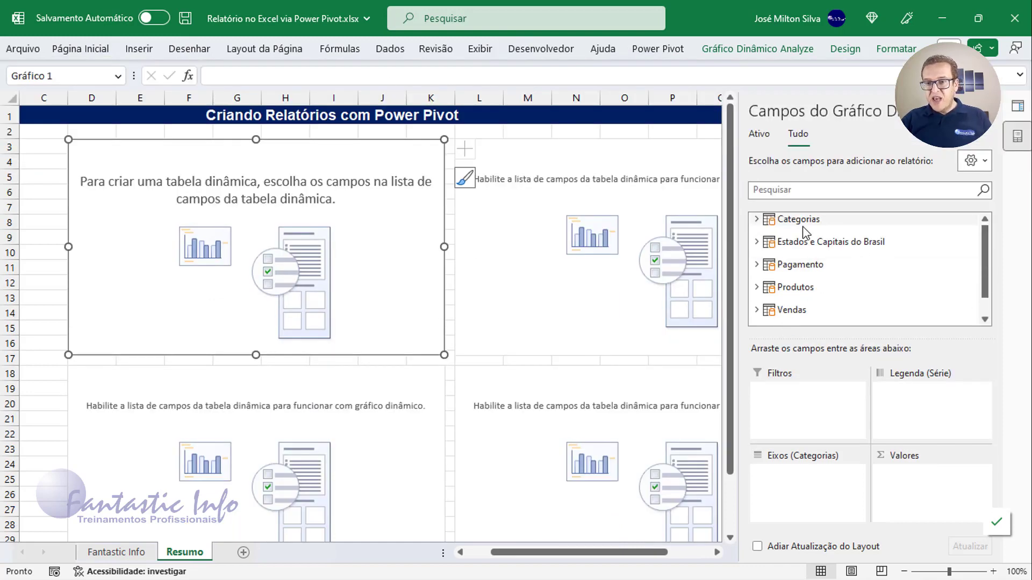
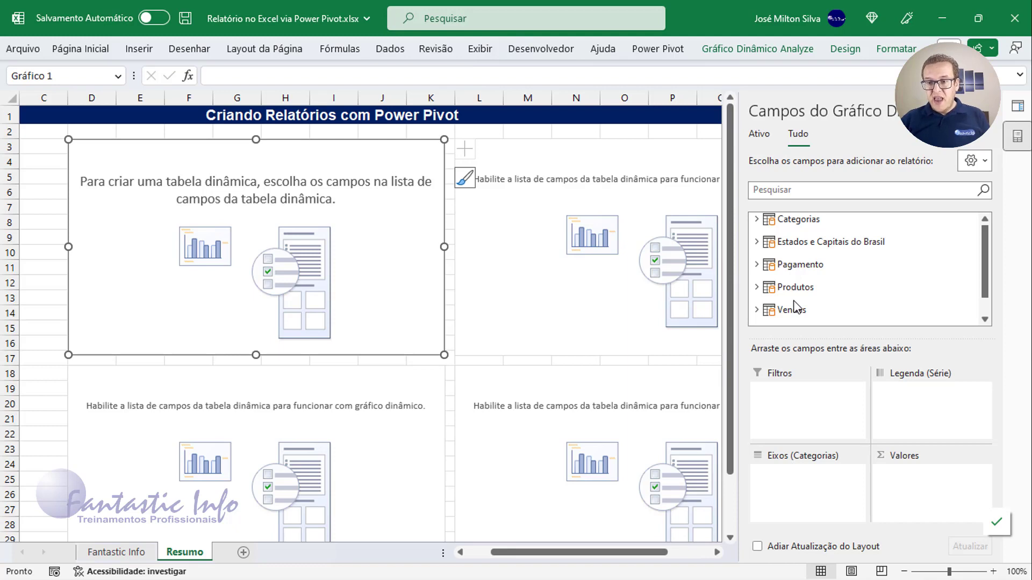
- Place the Região field of Estados e Capitais do Brasil on the category axis of the first chart
left_click(756, 241)
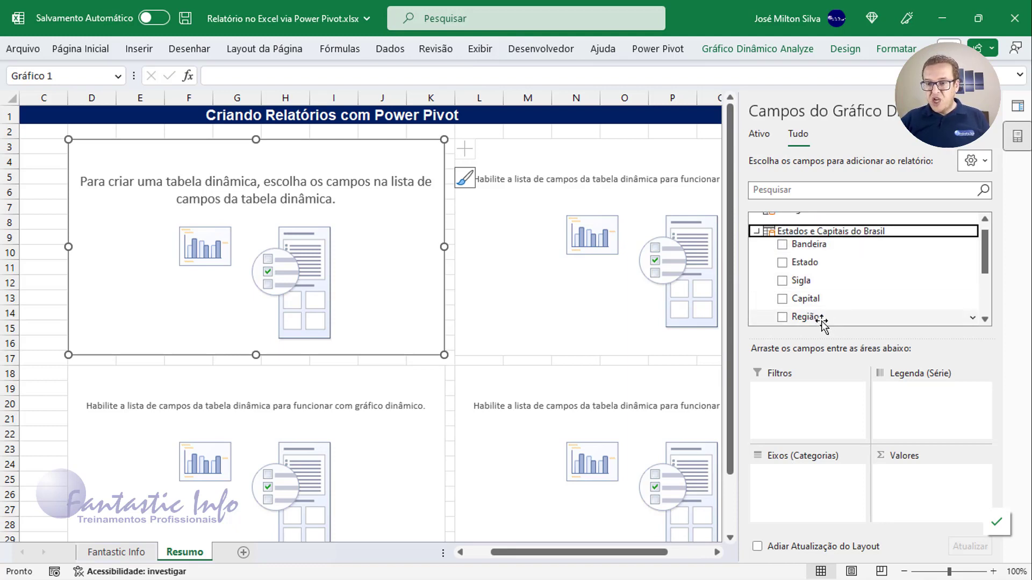
left_click_drag(821, 321, 813, 486)
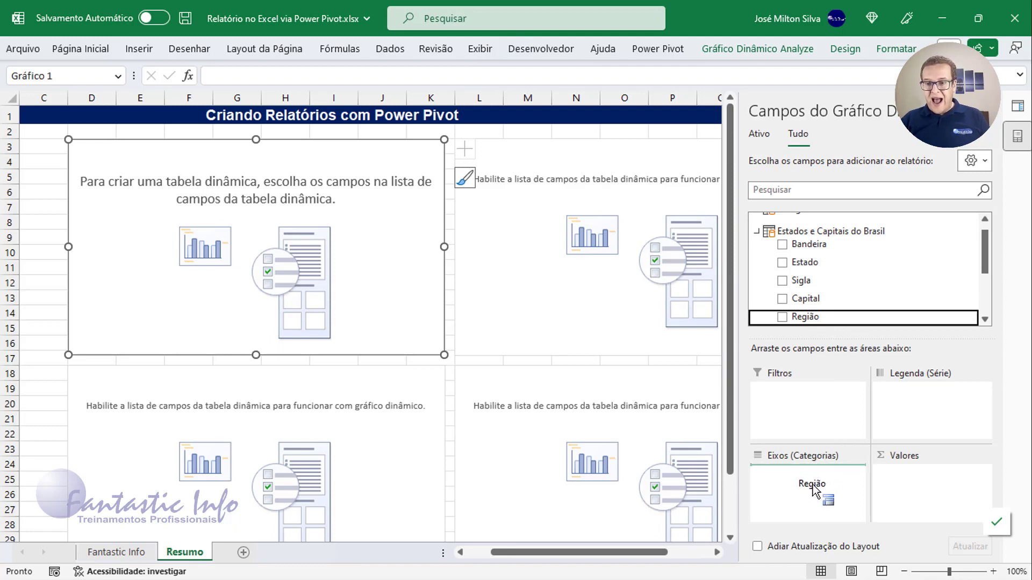
key("ctrl")
key("ctrl")
key("ctrl")
key("ctrl")
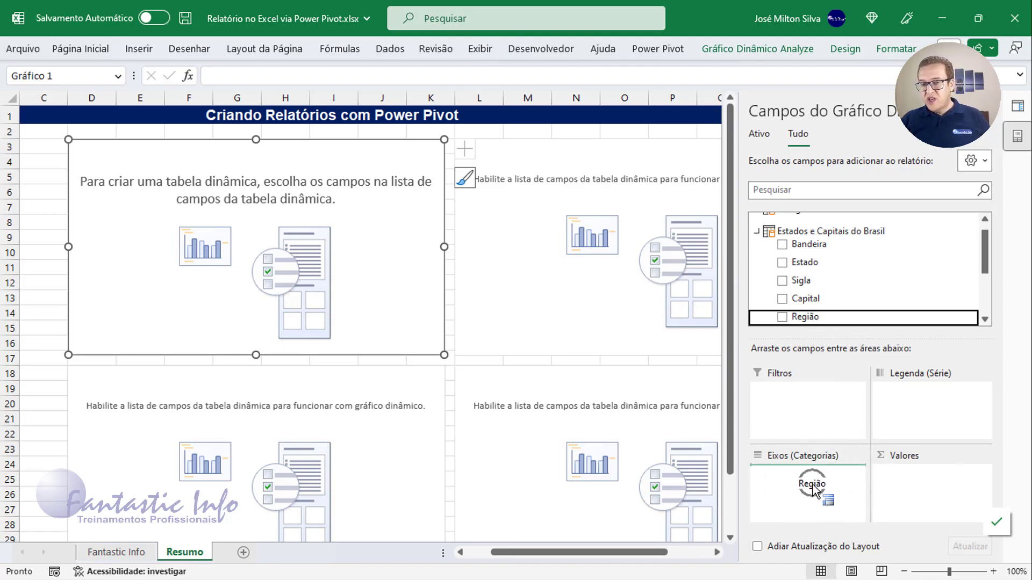
left_click_drag(813, 486, 812, 486)
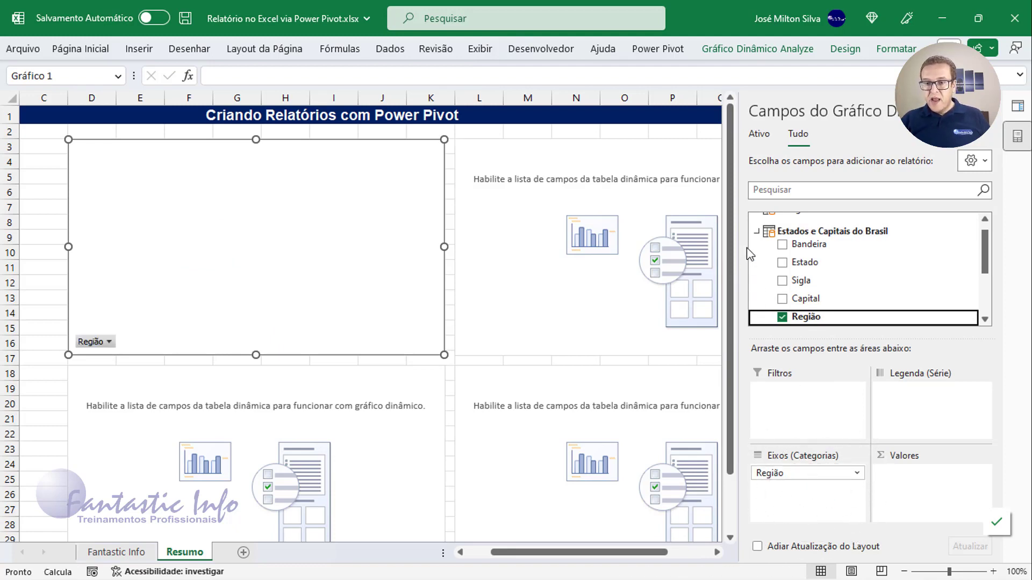
- Add the Total field of Vendas as the summed value of the Região chart
left_click(756, 231)
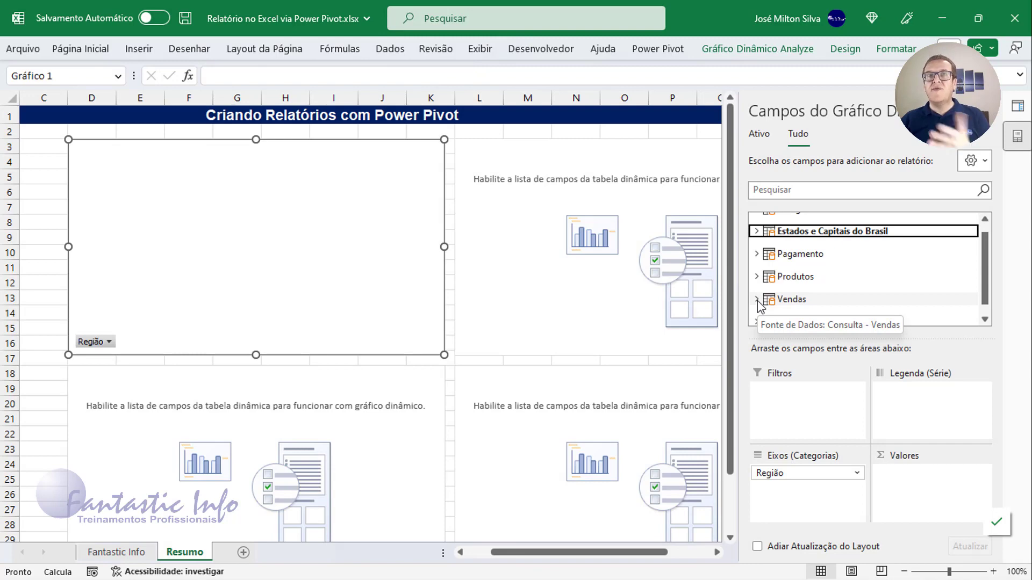
left_click(757, 300)
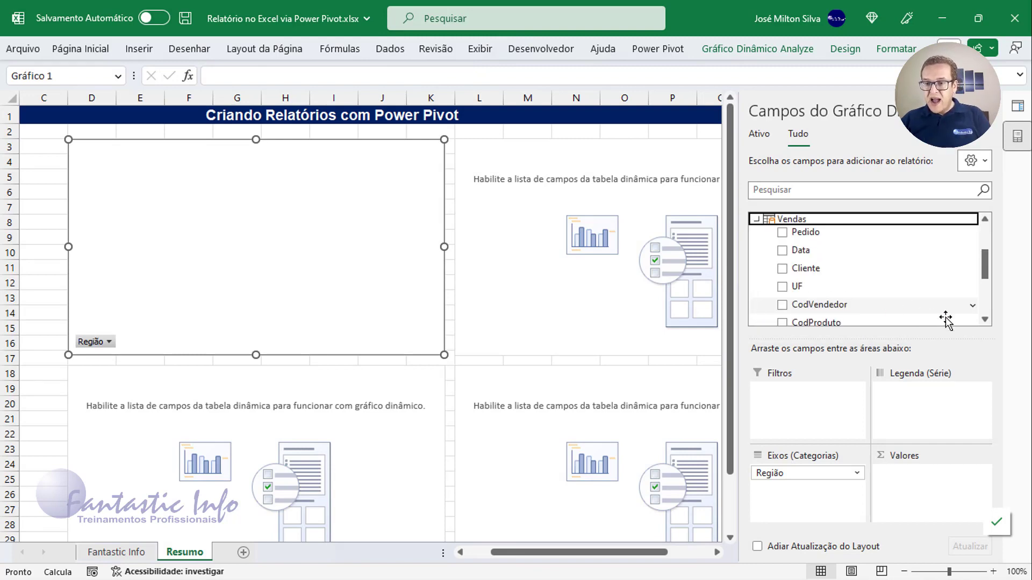
left_click(982, 322)
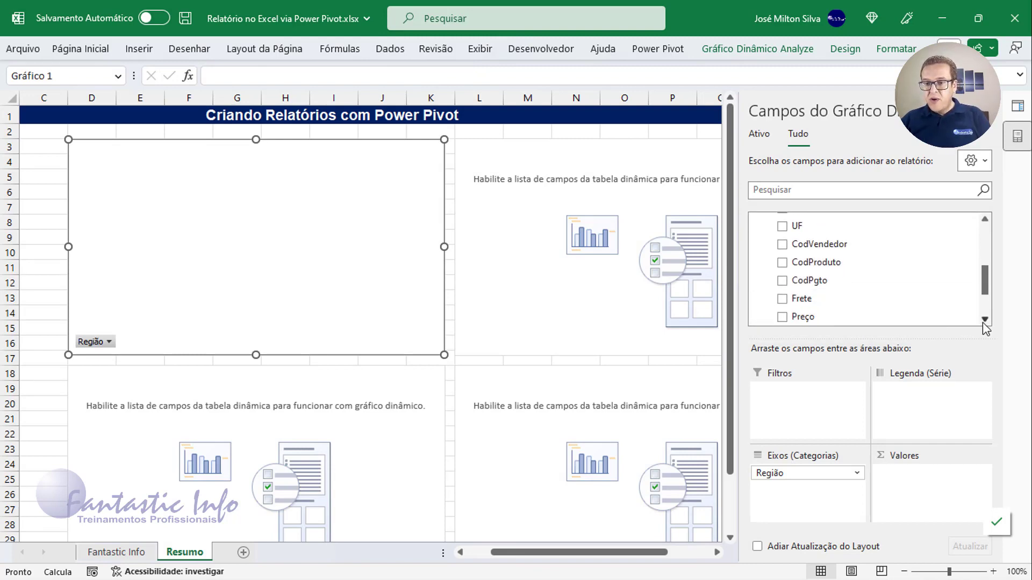
left_click_drag(846, 315, 921, 486)
left_click_drag(922, 486, 925, 487)
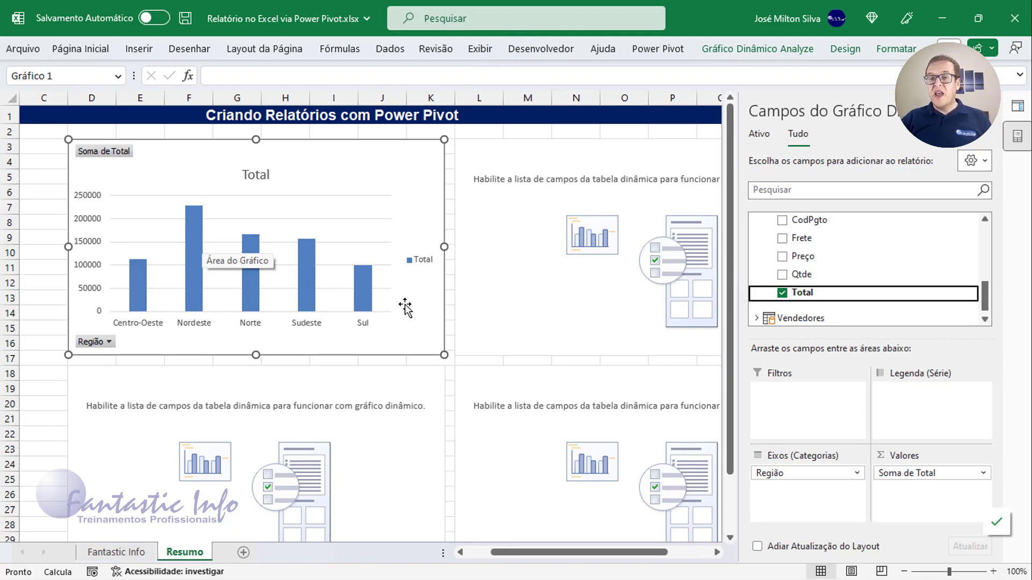
- Build the chart beside the Região chart with NomeDaCategoria from Categorias as axis and the sum of Total from Vendas as values
left_click(515, 154)
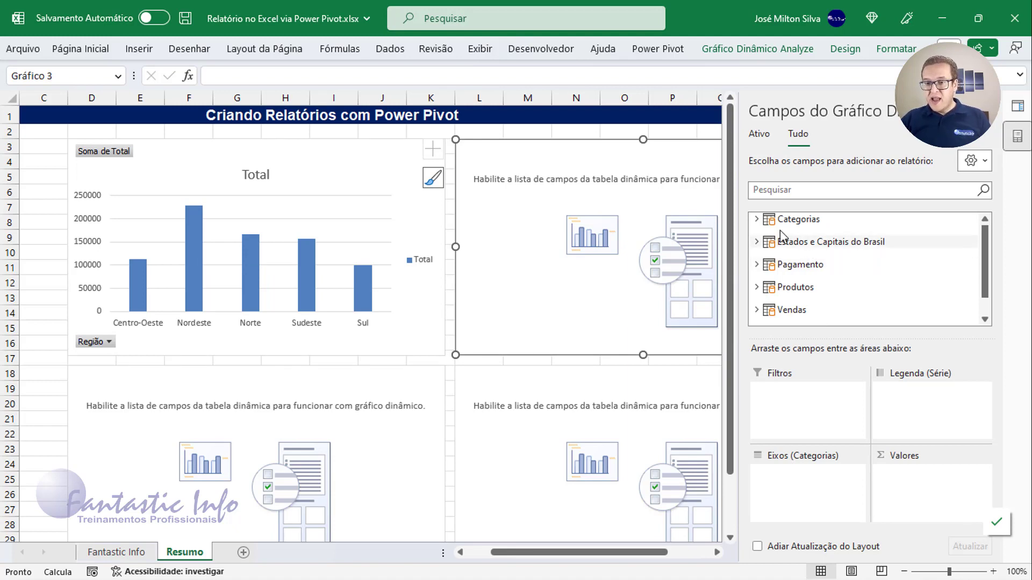
left_click(757, 219)
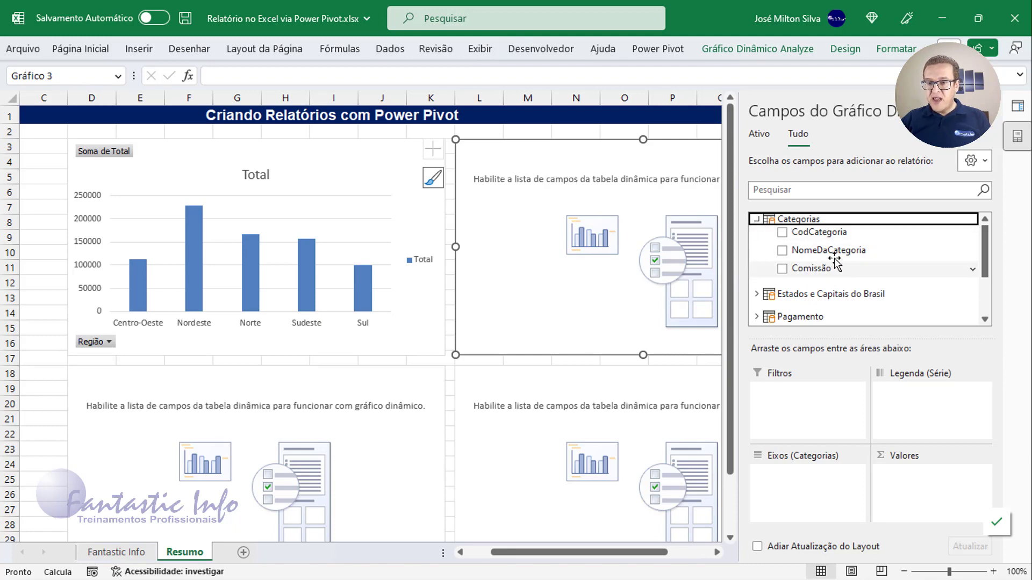
left_click_drag(835, 251, 806, 494)
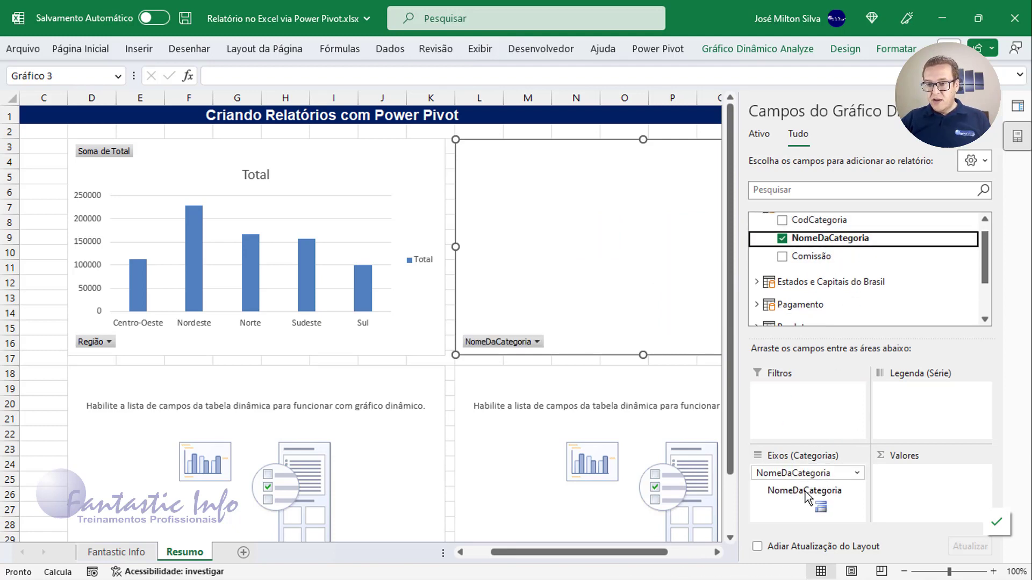
scroll(834, 290, "down", 3)
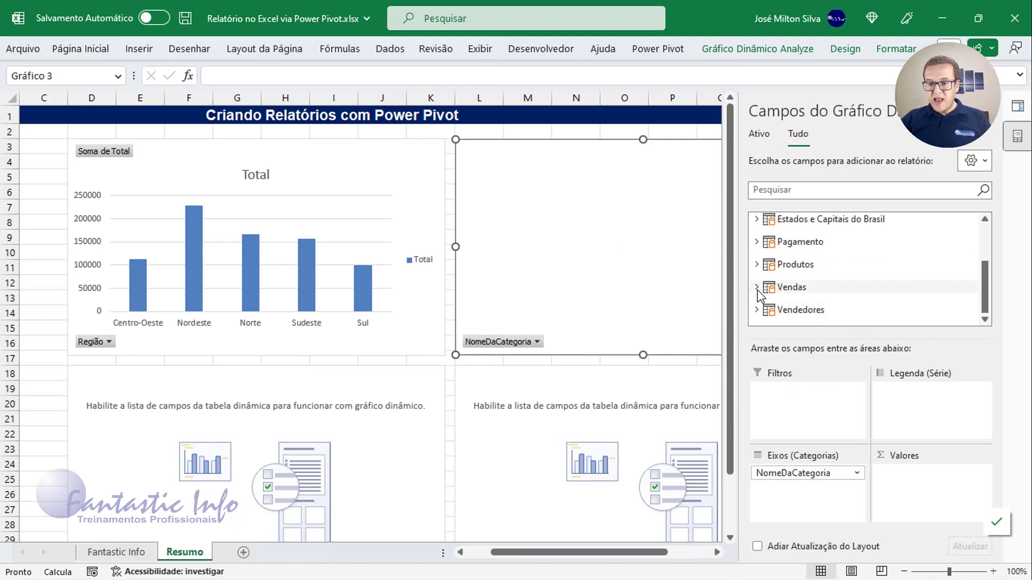
left_click(757, 288)
scroll(805, 290, "down", 3)
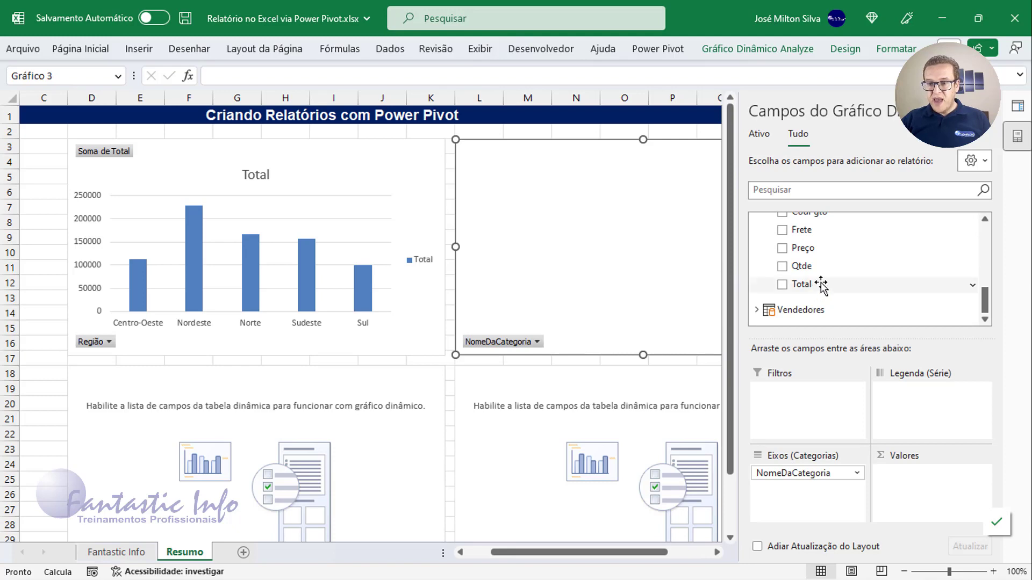
left_click_drag(817, 281, 933, 511)
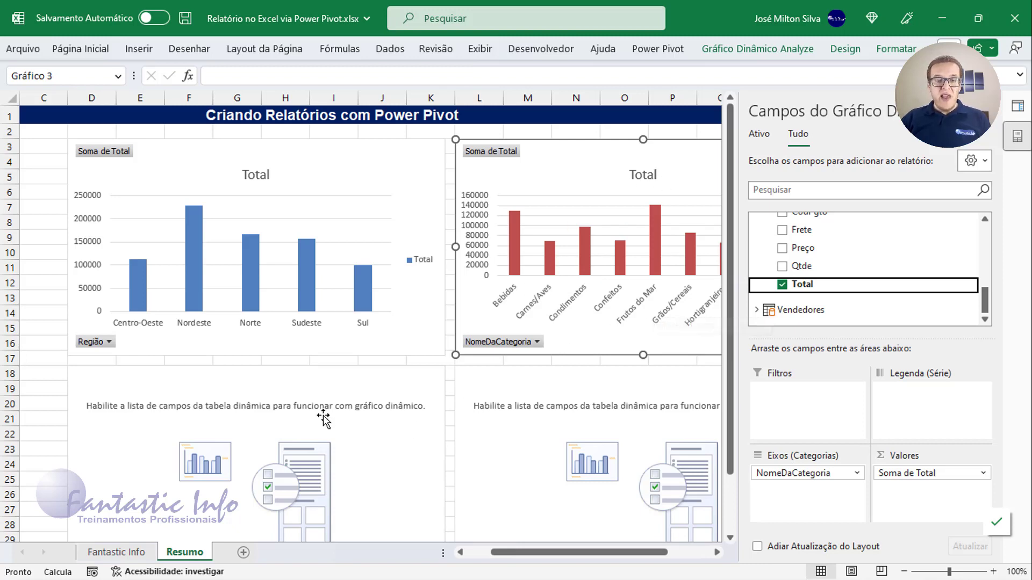
- Place the Tipo field of Pagamento on the category axis of the empty chart below the Região chart
scroll(349, 419, "down", 2)
left_click(301, 310)
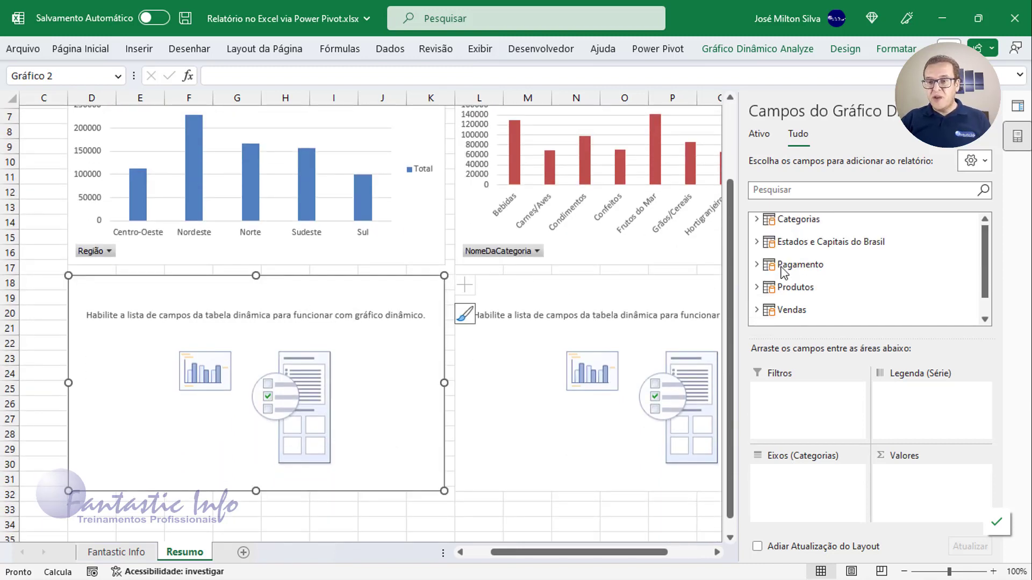
left_click(800, 264)
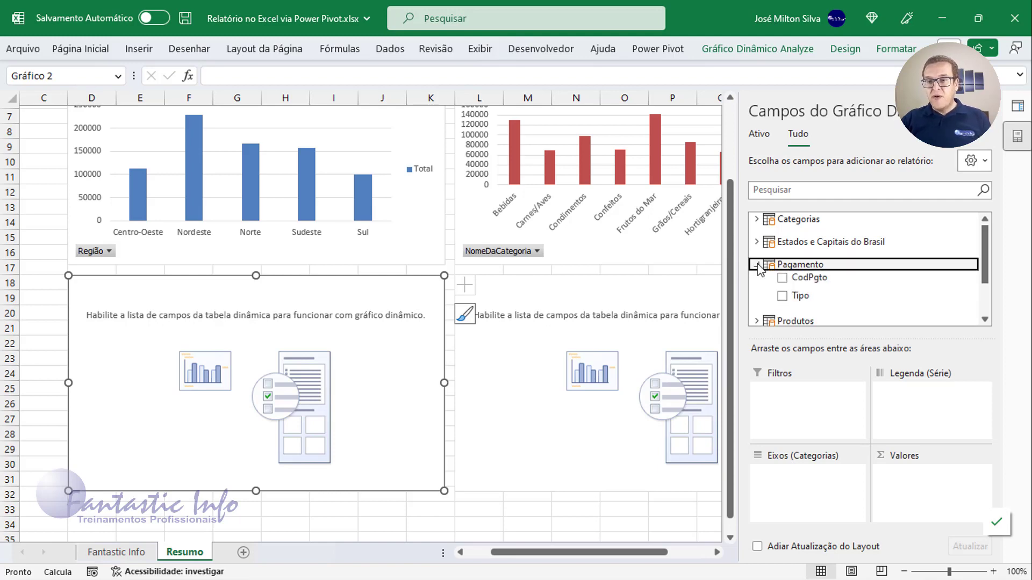
left_click_drag(806, 299, 804, 500)
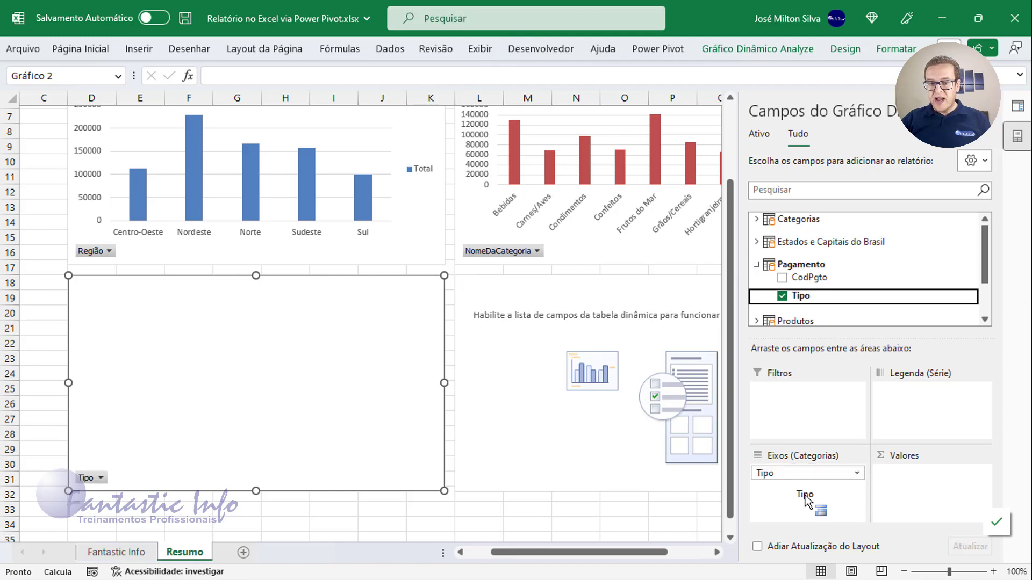
- Add the Total field of Vendas as the summed value of the payment Tipo chart
left_click(756, 265)
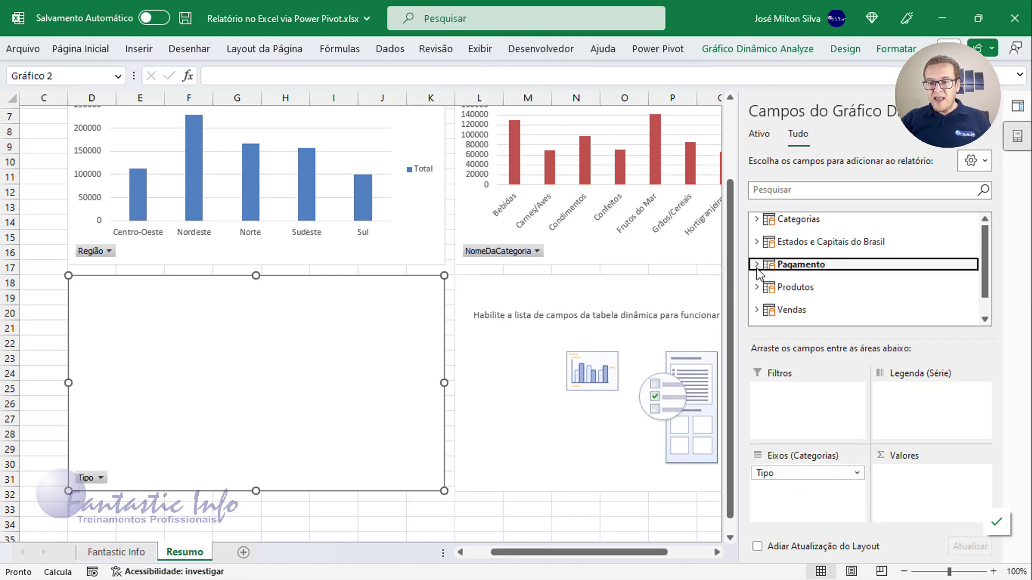
left_click(757, 310)
scroll(824, 293, "down", 3)
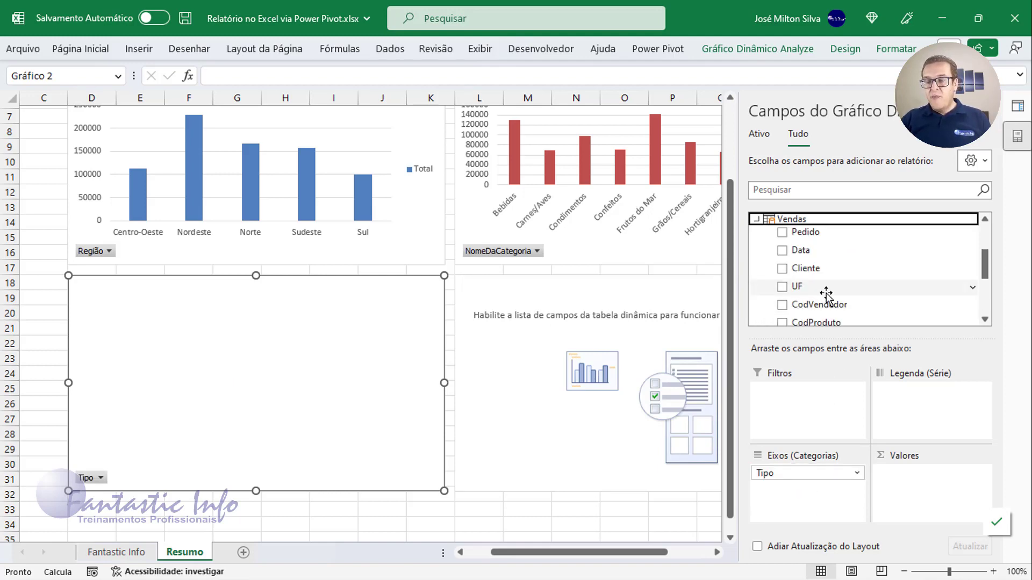
scroll(826, 294, "down", 1)
left_click_drag(824, 286, 913, 490)
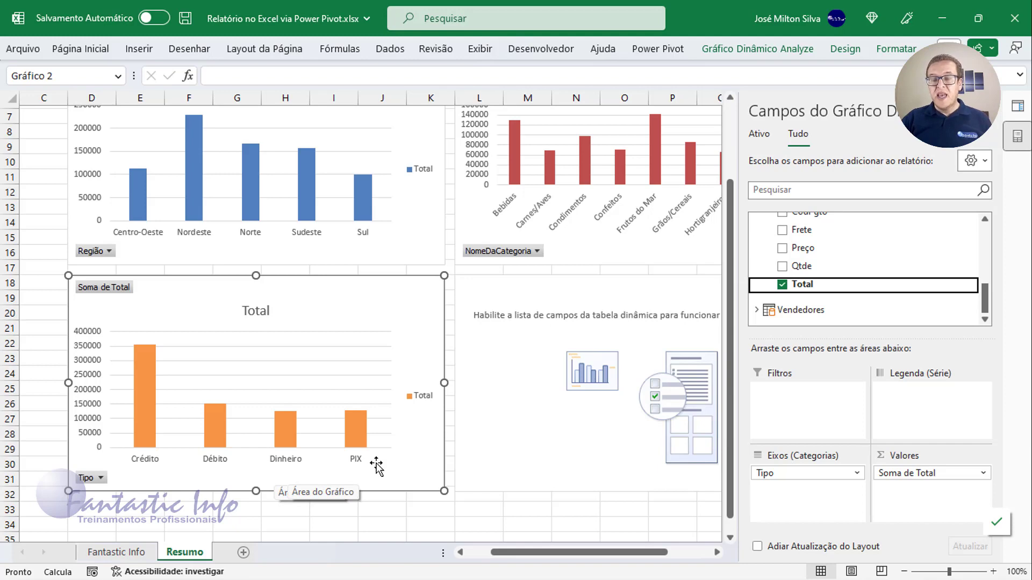
- Change the payment Tipo chart to the standard Pizza chart type and check the Crédito slice
right_click(231, 290)
right_click(215, 287)
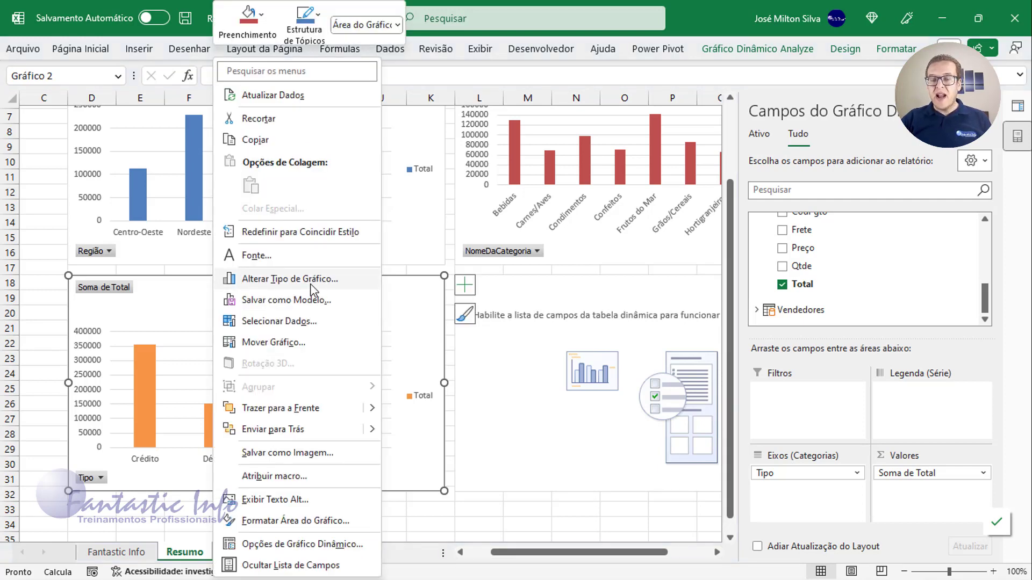
left_click(311, 284)
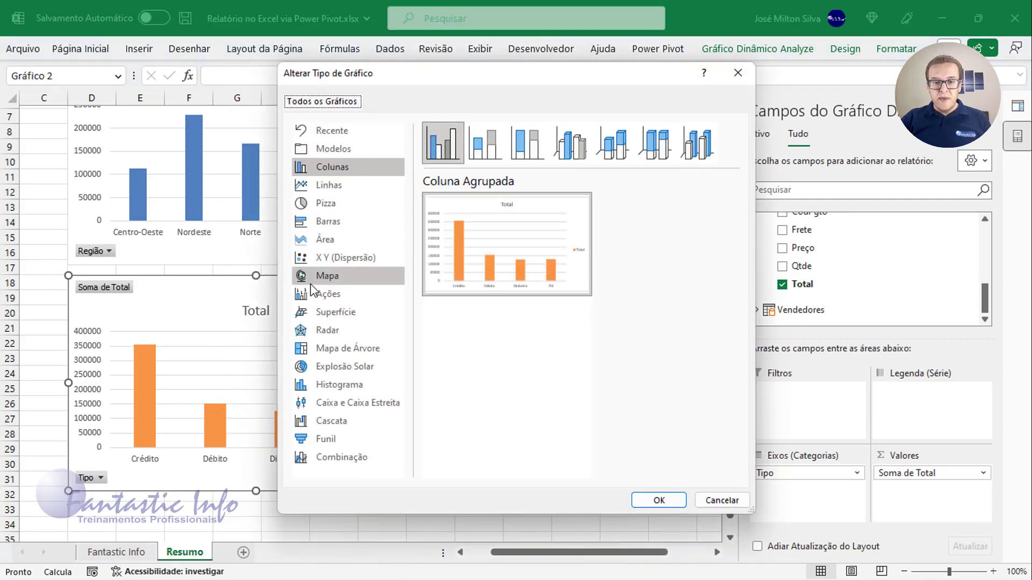
left_click(325, 204)
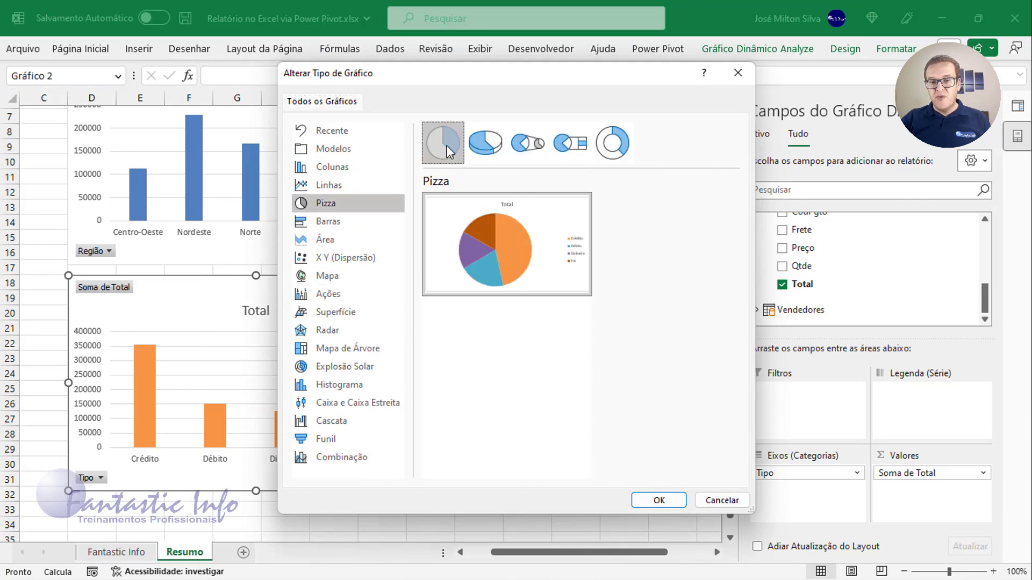
left_click(656, 498)
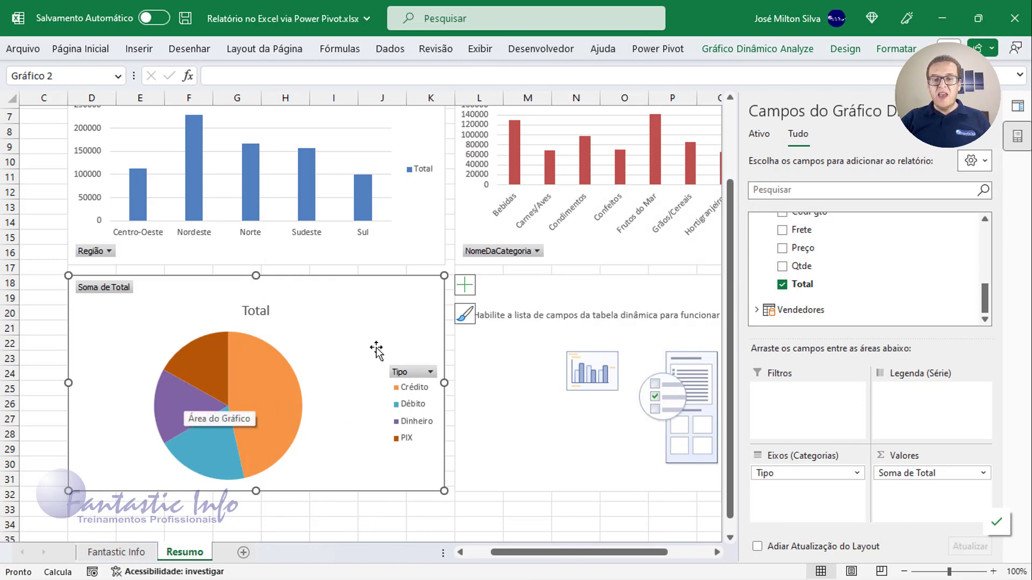
mouse_move(276, 381)
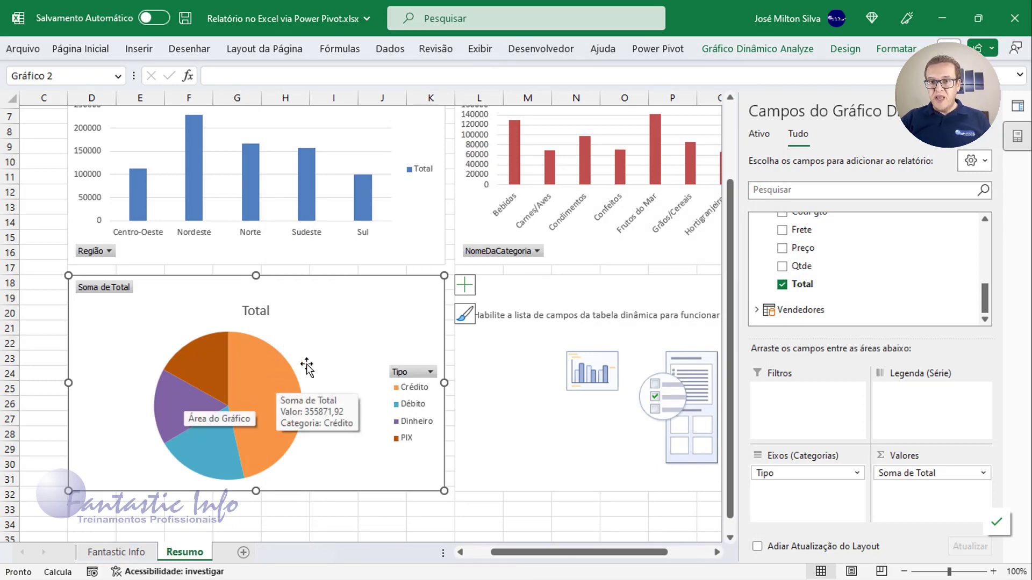
- Place the Vendedor field of Vendedores on the category axis of the empty chart beside the payment pie chart
left_click(547, 287)
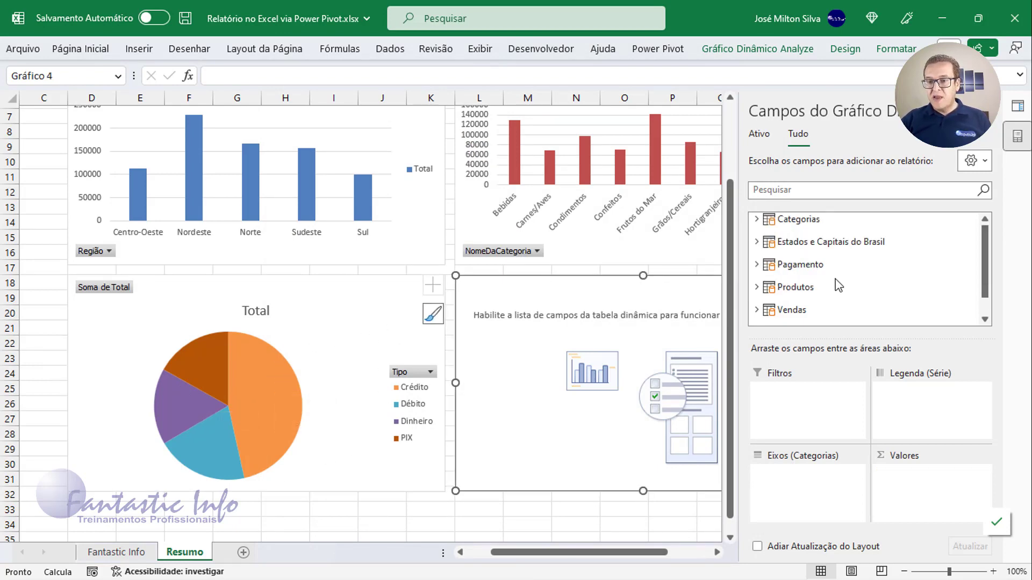
left_click(756, 311)
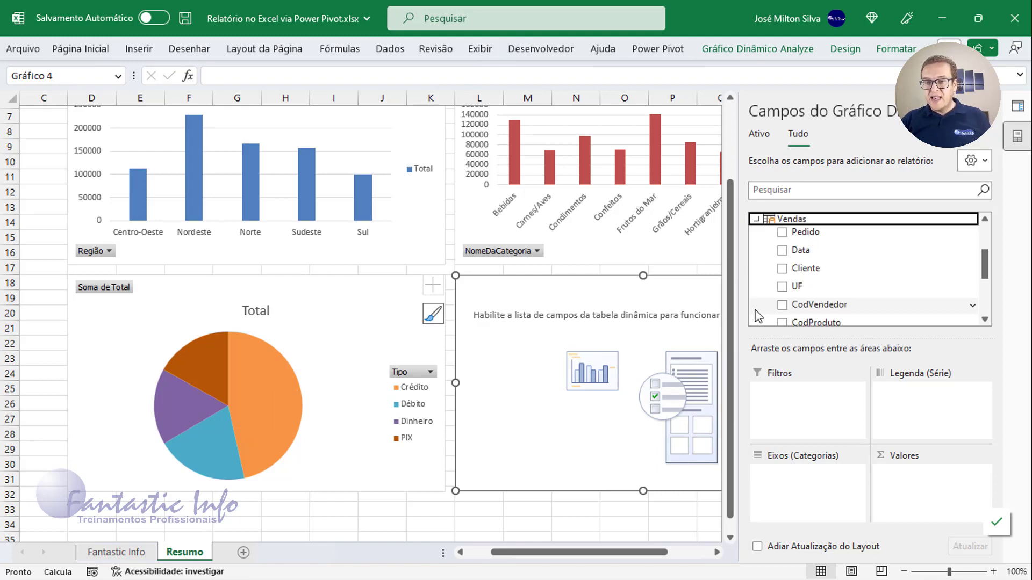
left_click(756, 219)
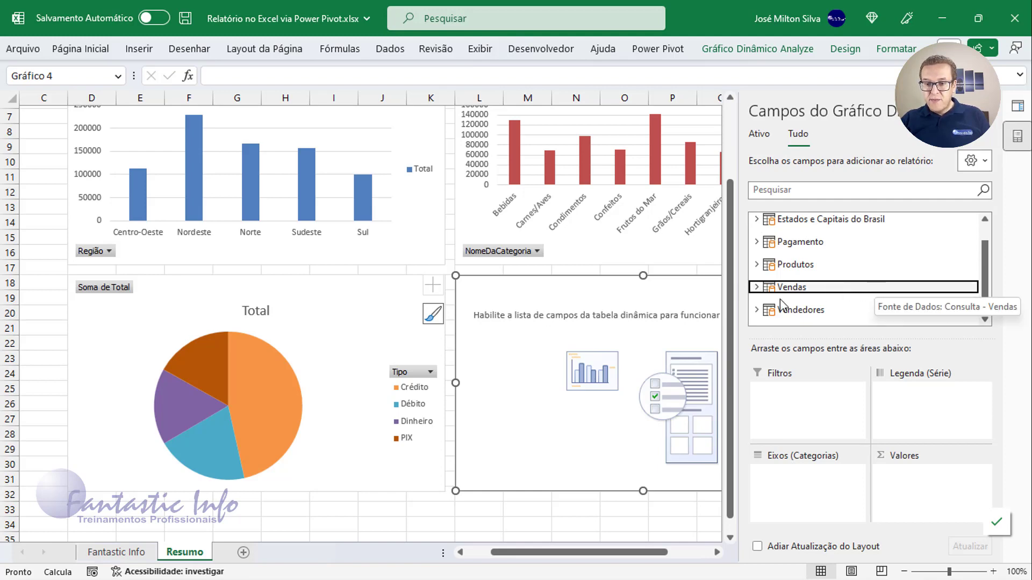
left_click(757, 309)
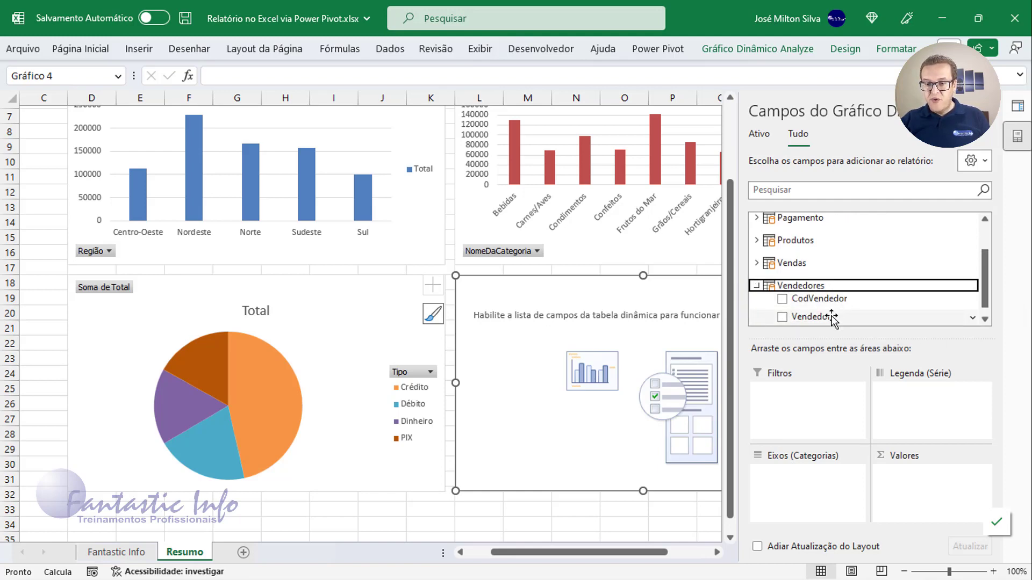
left_click_drag(832, 317, 821, 500)
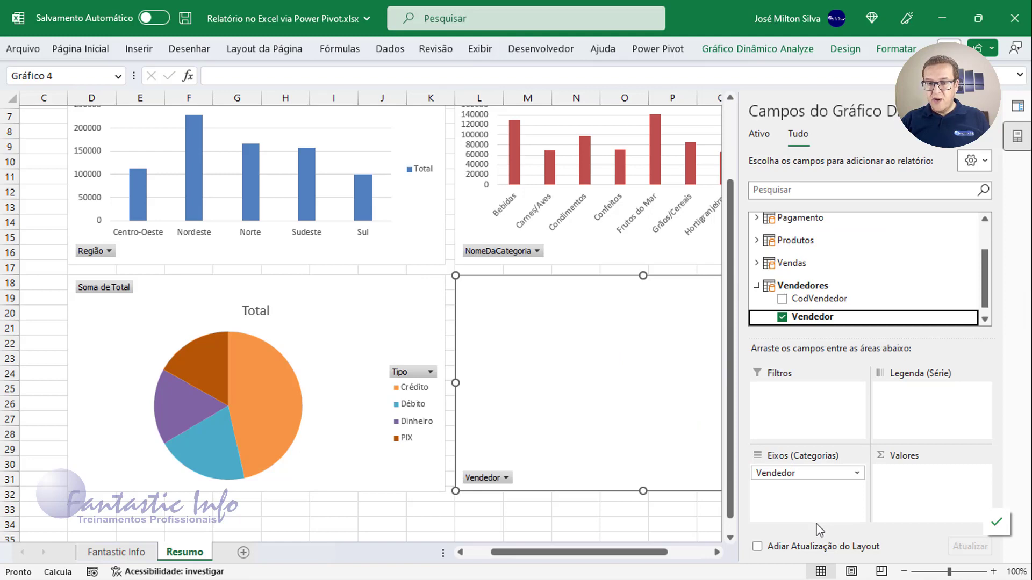
- Add the Pedido field of Vendas as the value of the Vendedor chart
left_click(756, 285)
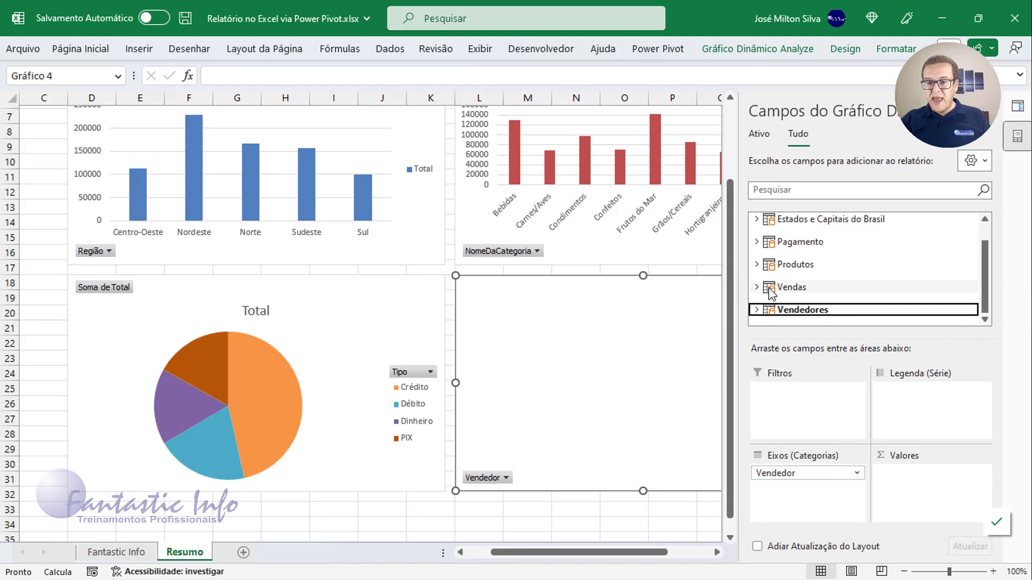
left_click(757, 287)
scroll(833, 290, "down", 3)
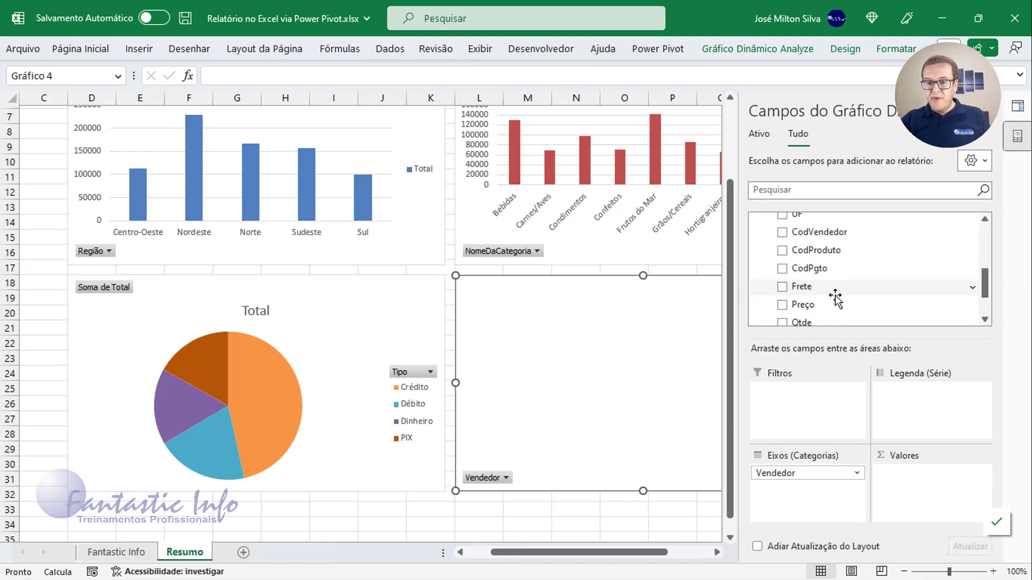
scroll(843, 291, "down", 1)
scroll(842, 292, "up", 3)
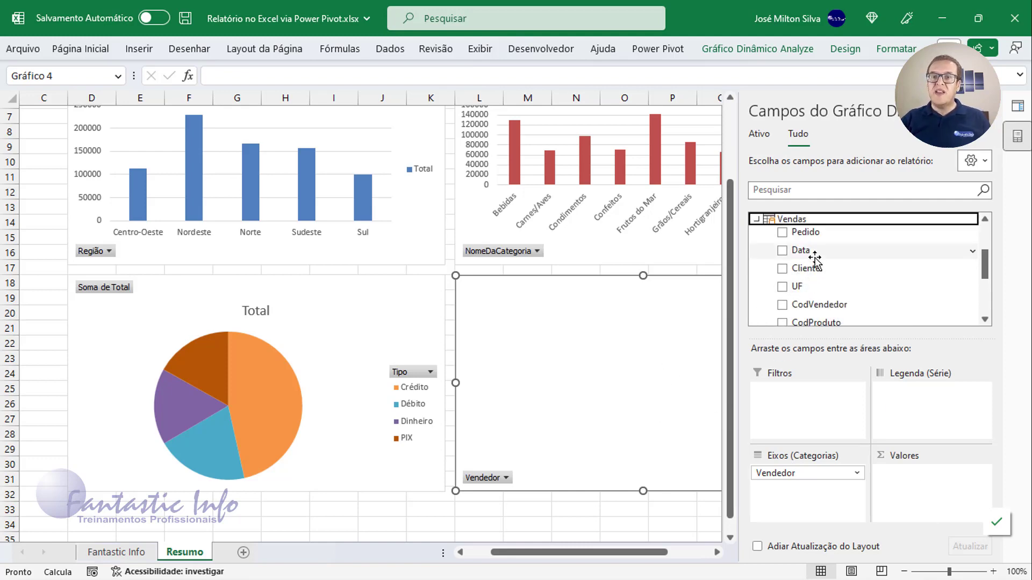
left_click_drag(816, 231, 926, 499)
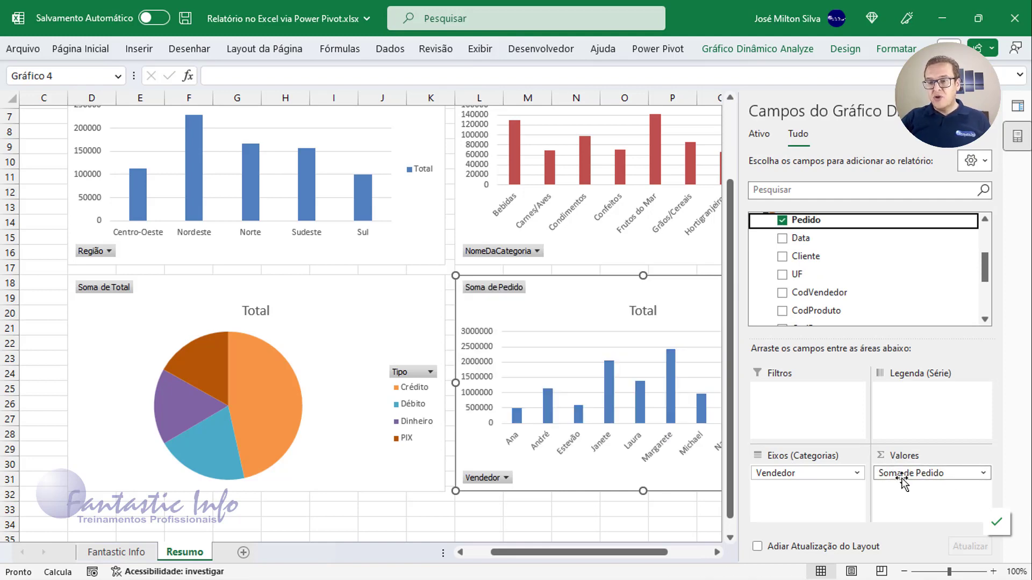
- Summarize the Pedido values of the Vendedor chart by Contagem instead of Soma
left_click(984, 474)
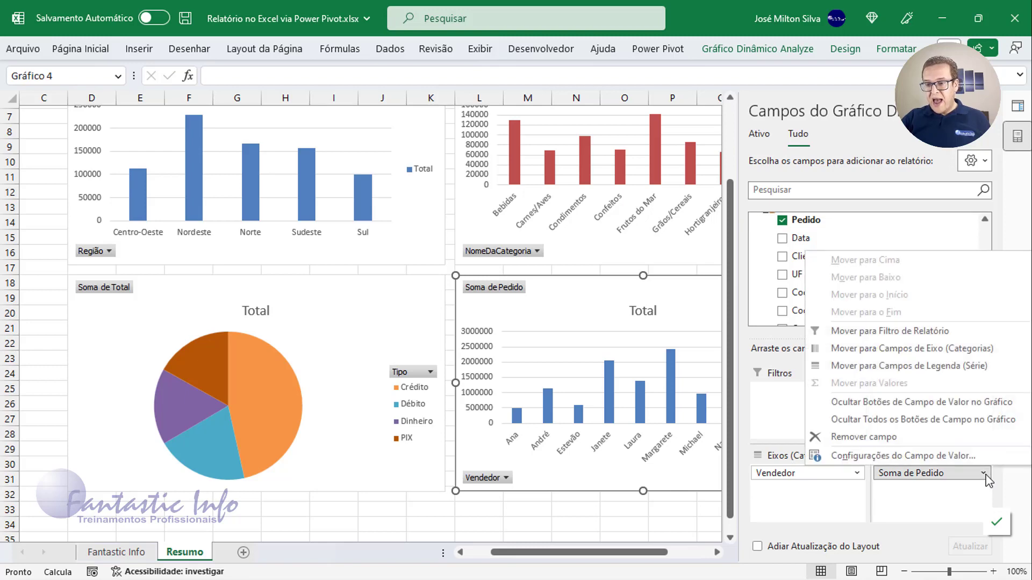
left_click(907, 456)
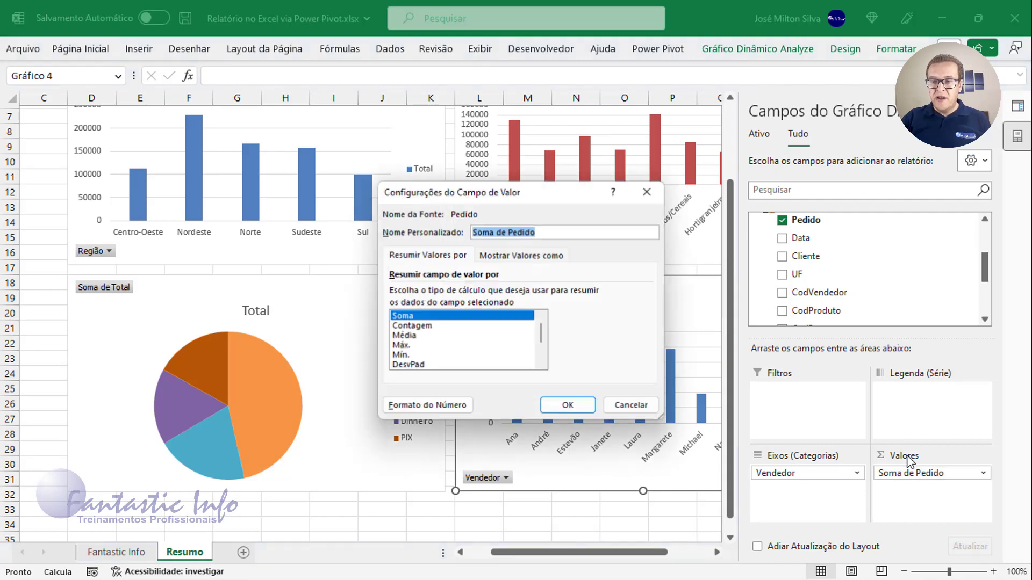
left_click(433, 327)
left_click(568, 407)
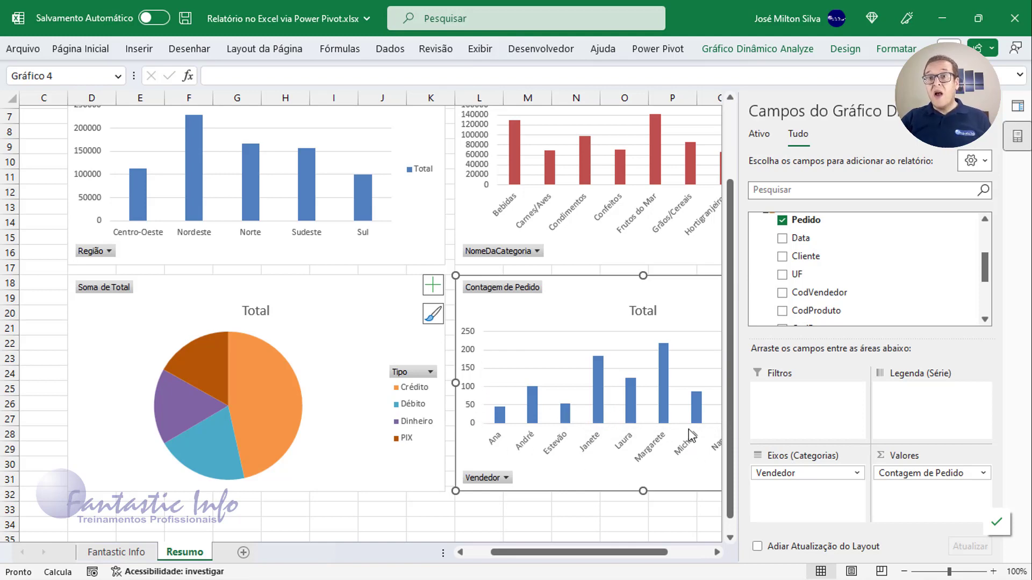
- Hide all field buttons on the four pivot charts on the Resumo sheet
scroll(365, 352, "up", 2)
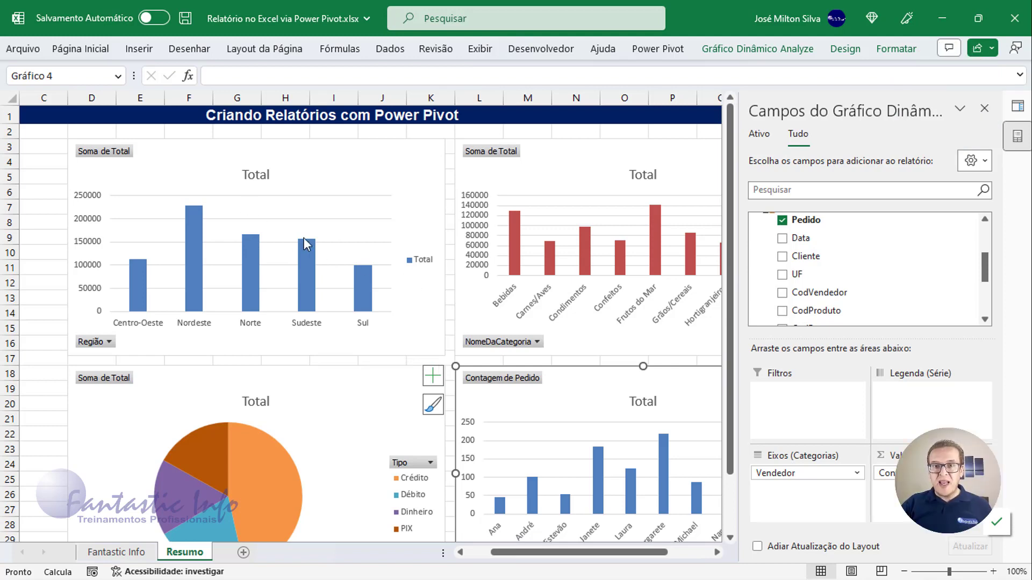
right_click(114, 154)
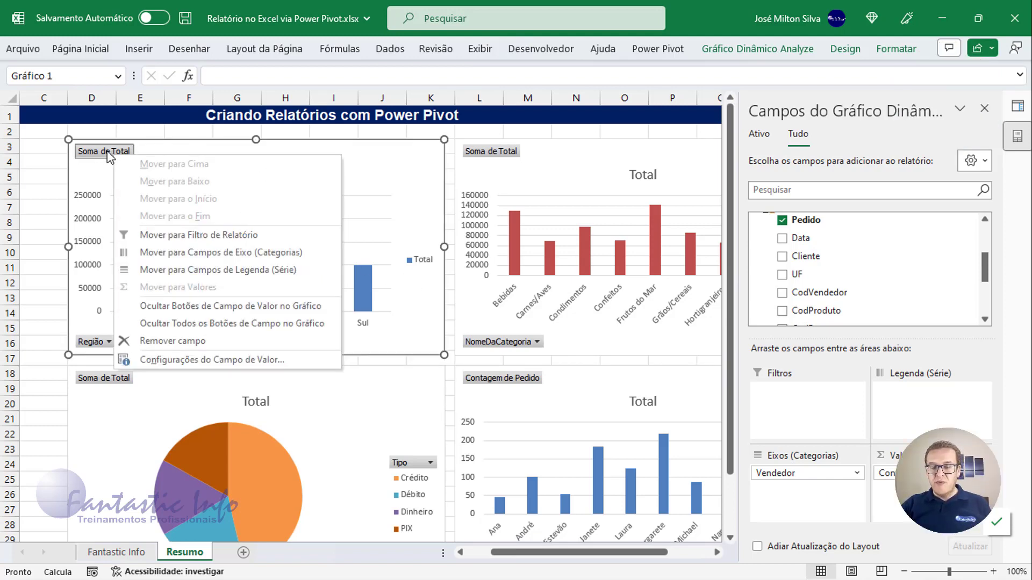
left_click(225, 323)
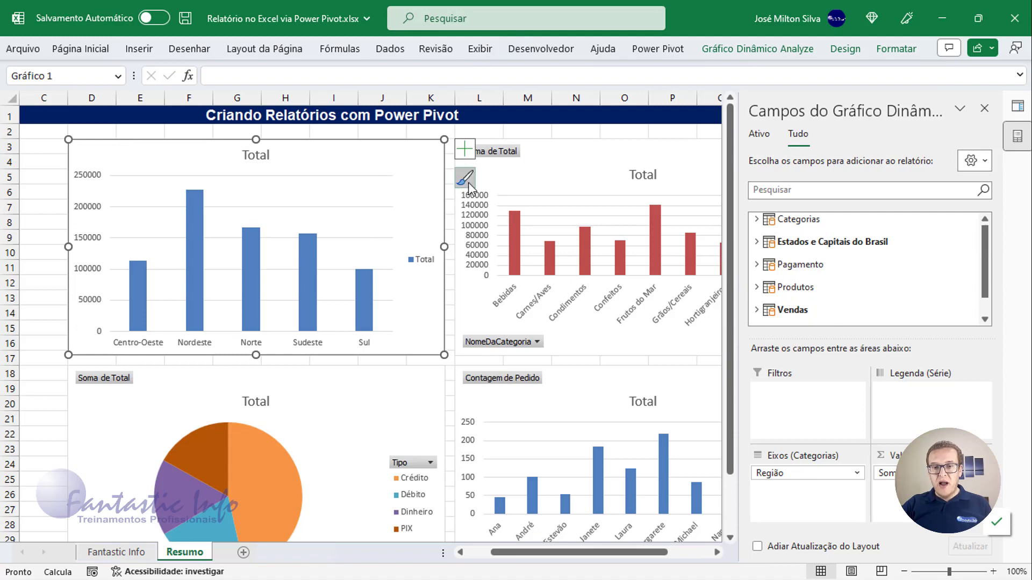
right_click(504, 154)
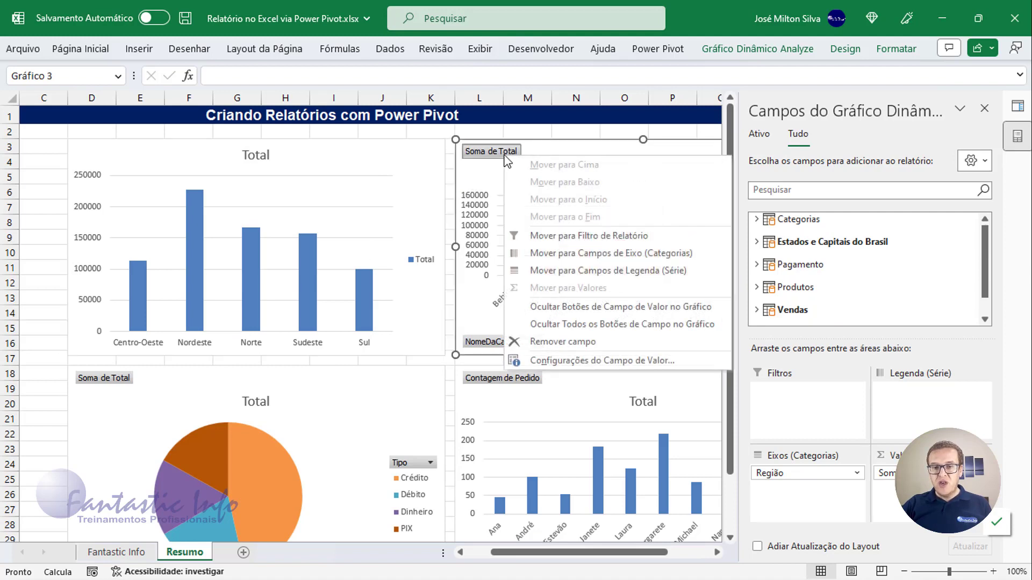
left_click(579, 324)
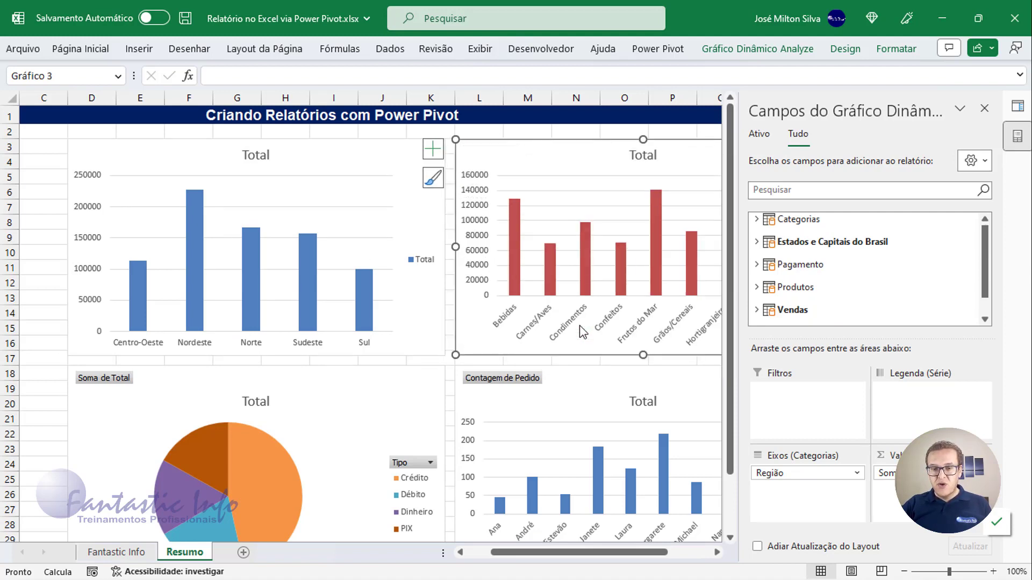
right_click(101, 382)
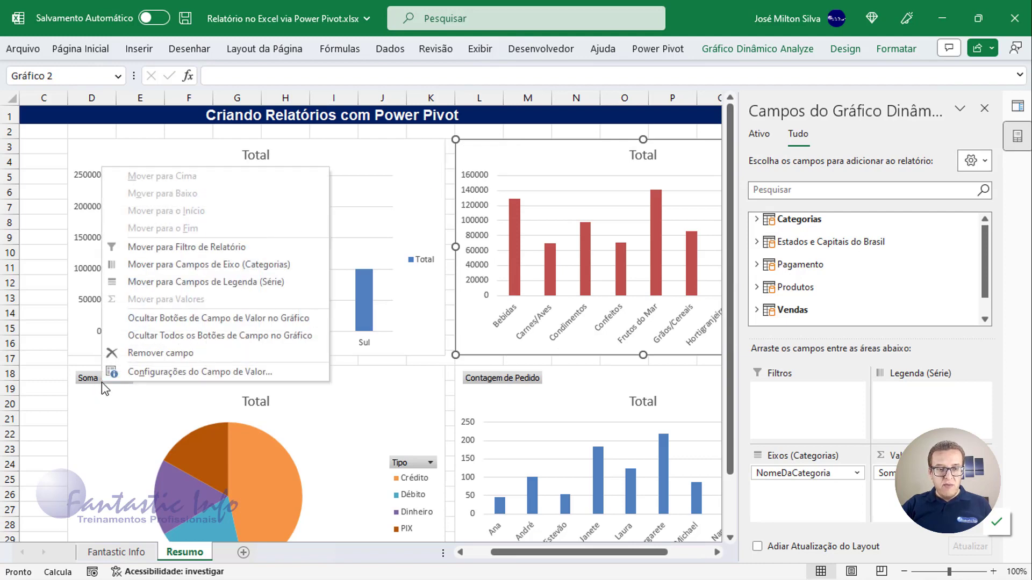
left_click(175, 333)
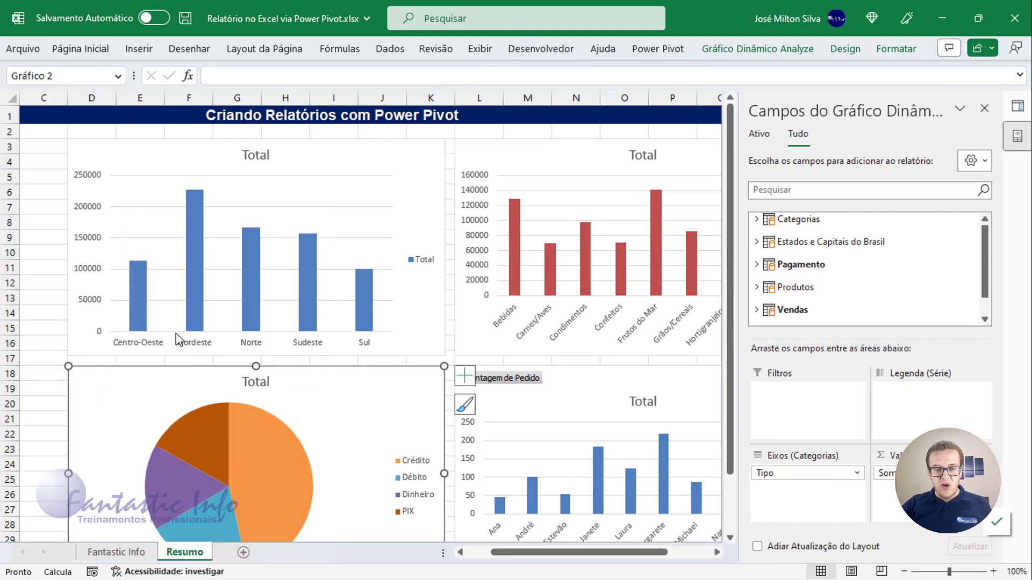
right_click(517, 382)
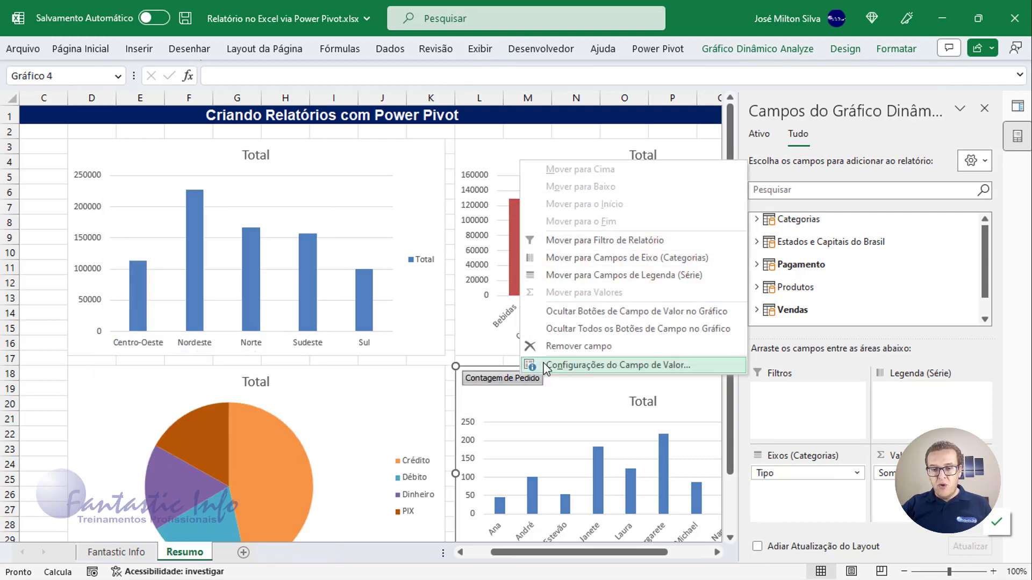
left_click(563, 330)
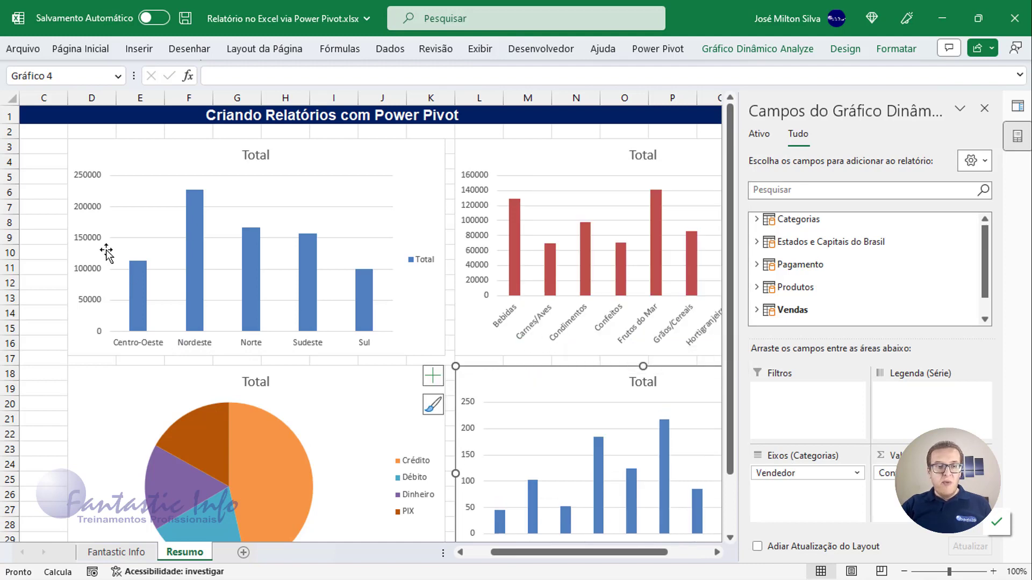
- Remove the value axis, the horizontal gridlines and the legend from the Região chart
left_click(92, 241)
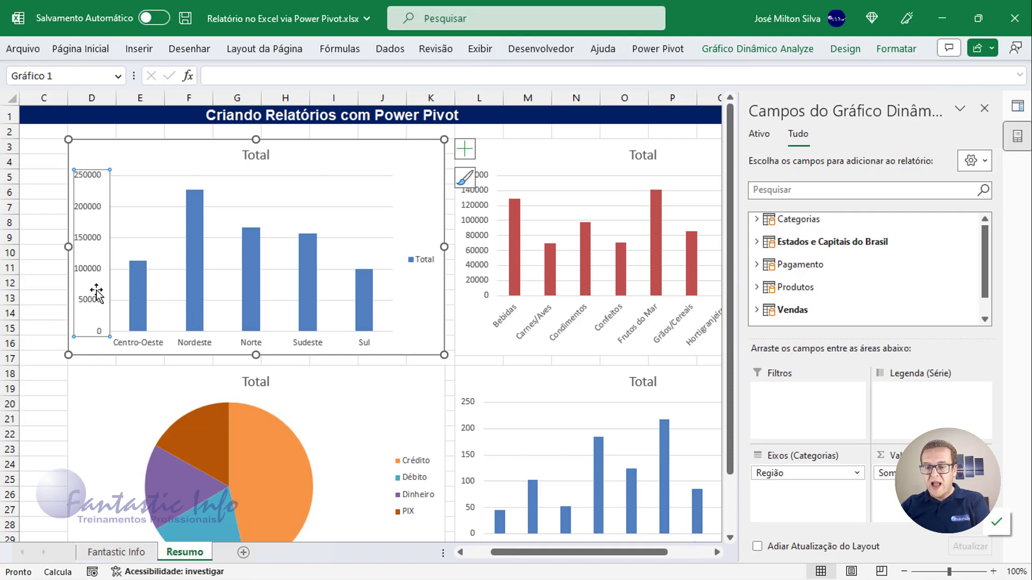
key("Delete")
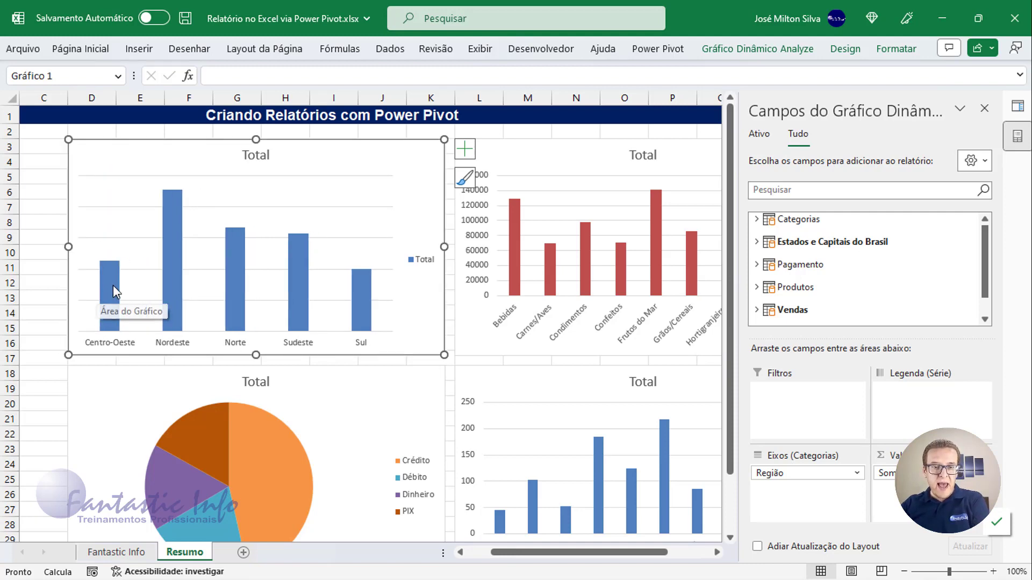
left_click(263, 208)
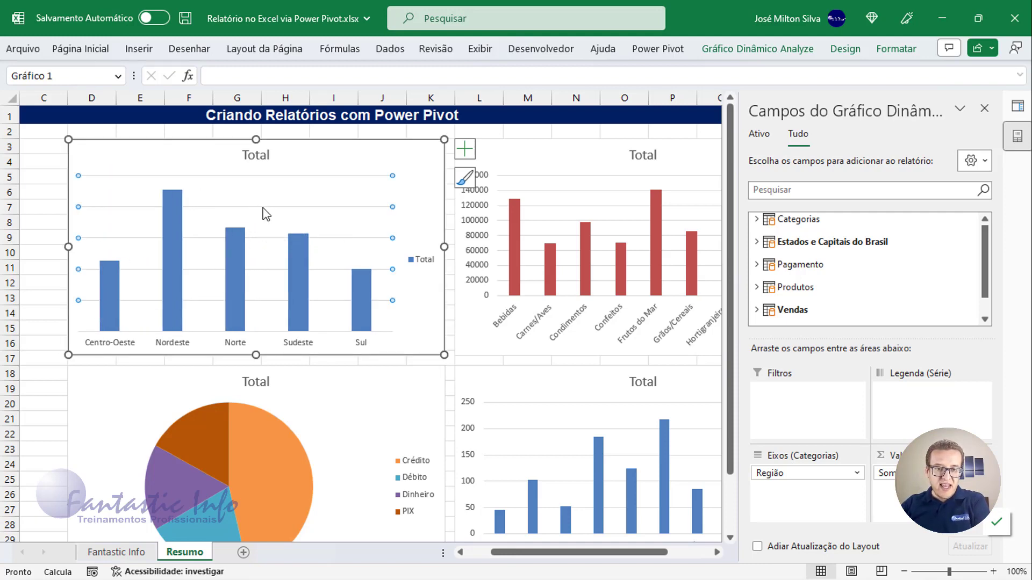
key("Delete")
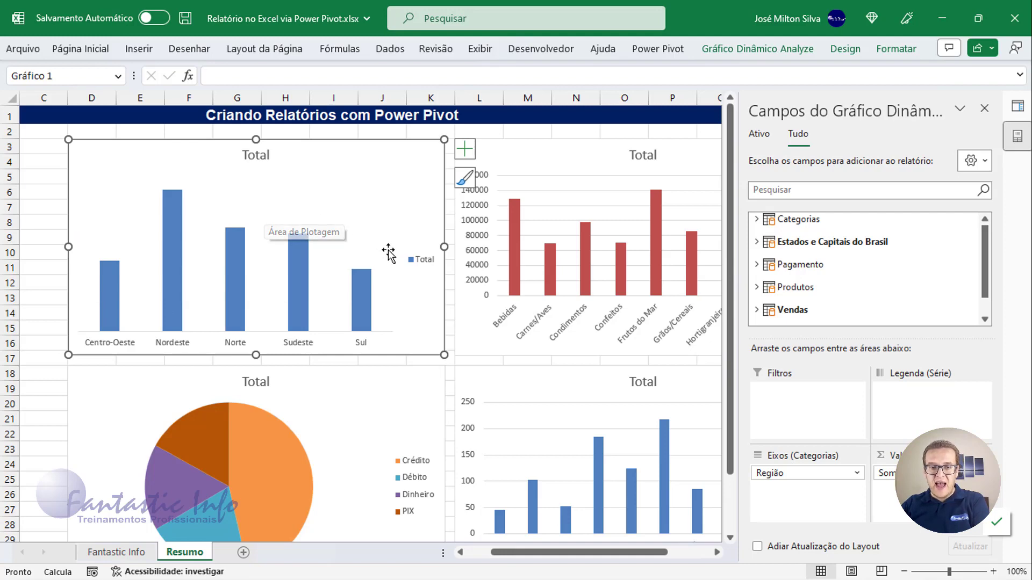
left_click(417, 260)
key("Delete")
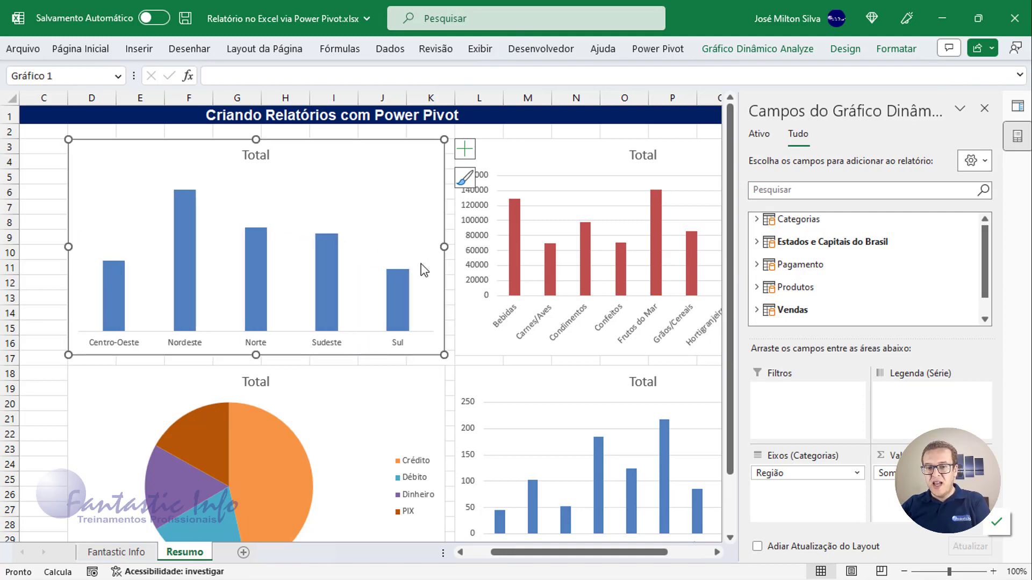
- Remove the value axis, gridlines and legend from the red product category chart, closing the chart field list along the way
left_click(473, 244)
key("Delete")
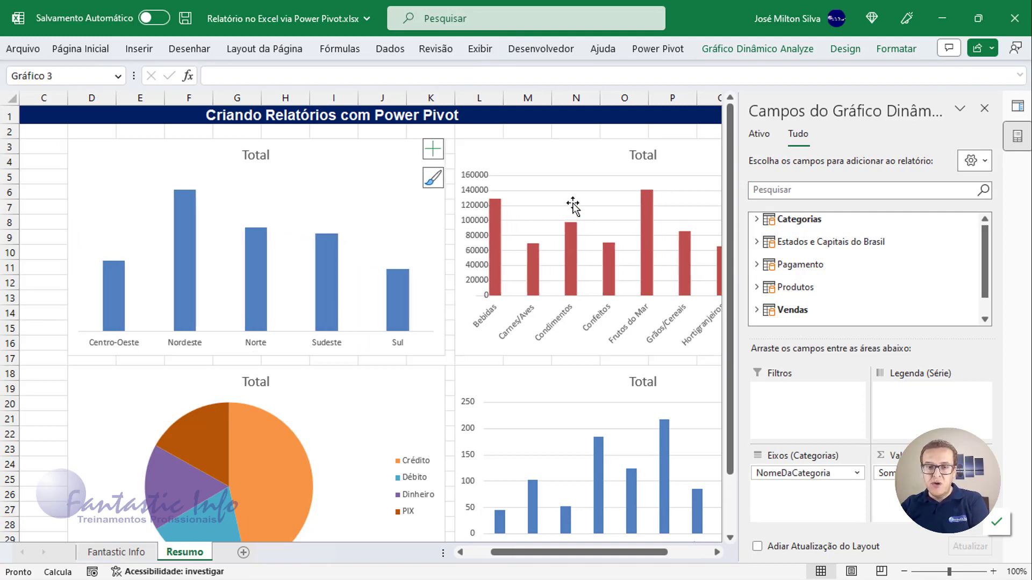
left_click(562, 193)
key("Delete")
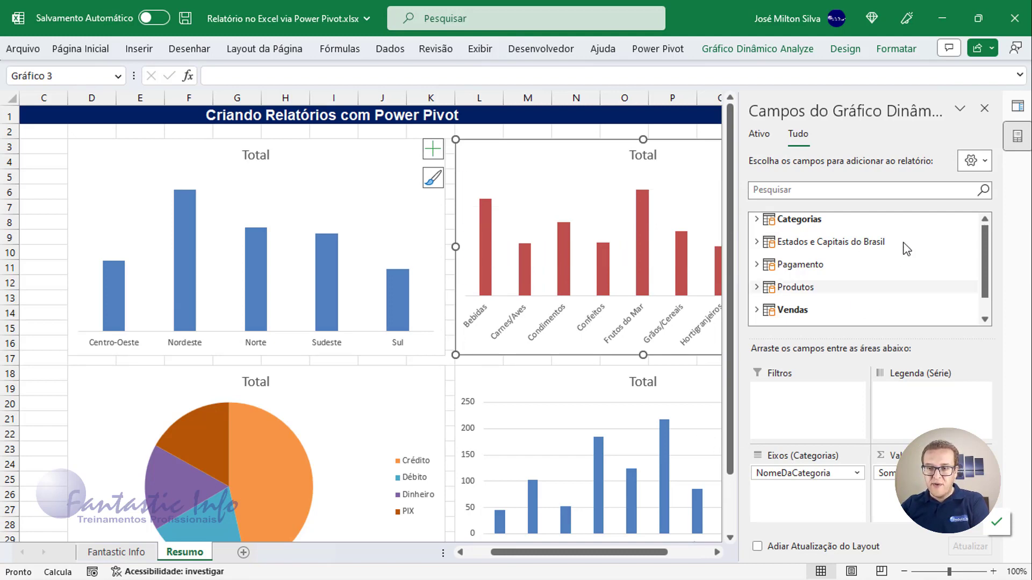
left_click(1028, 136)
left_click(814, 261)
key("Delete")
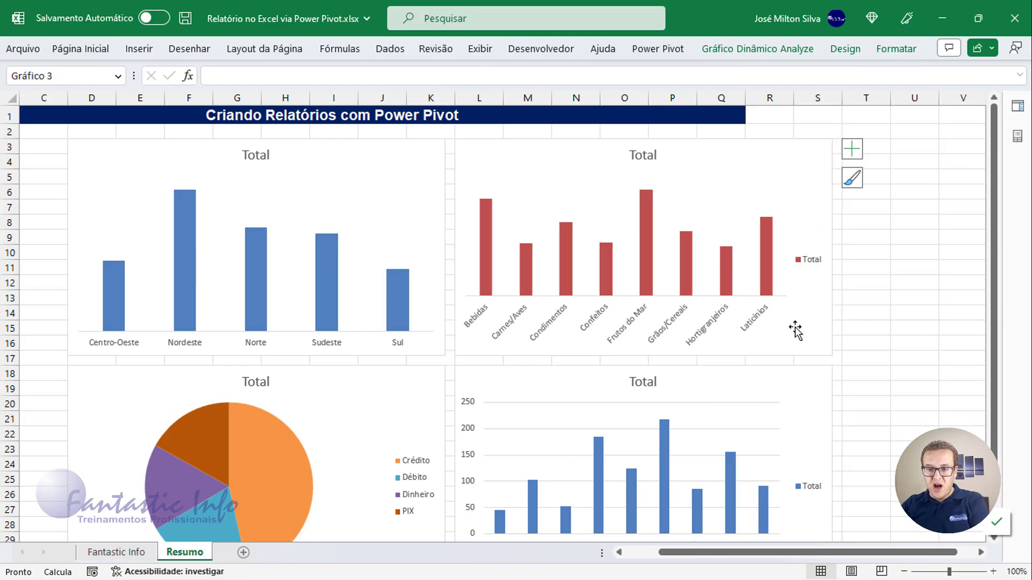
- Remove the legend, the gridlines and the value axis from the Vendedor order count chart
left_click(810, 485)
key("Delete")
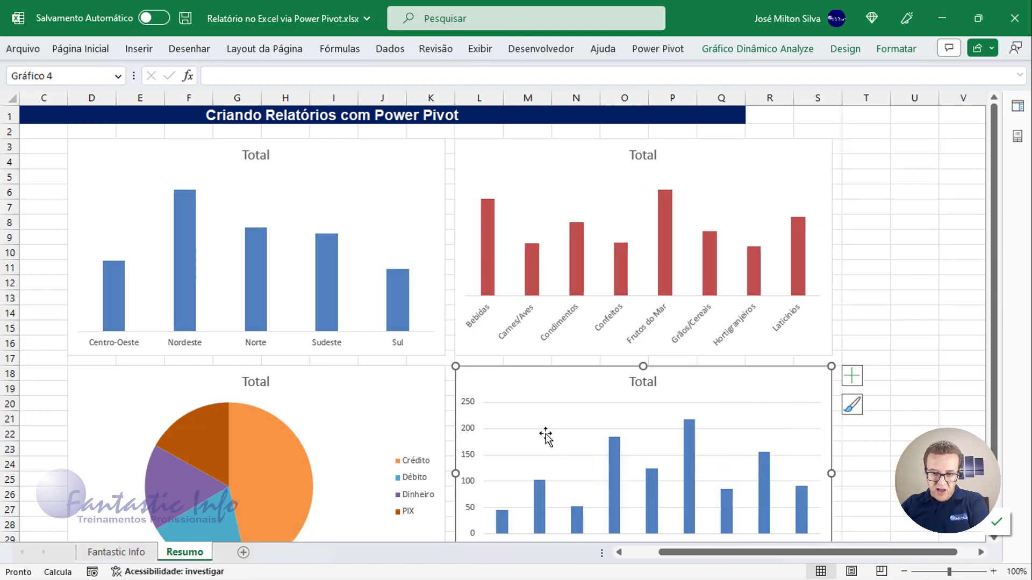
left_click(545, 429)
key("Delete")
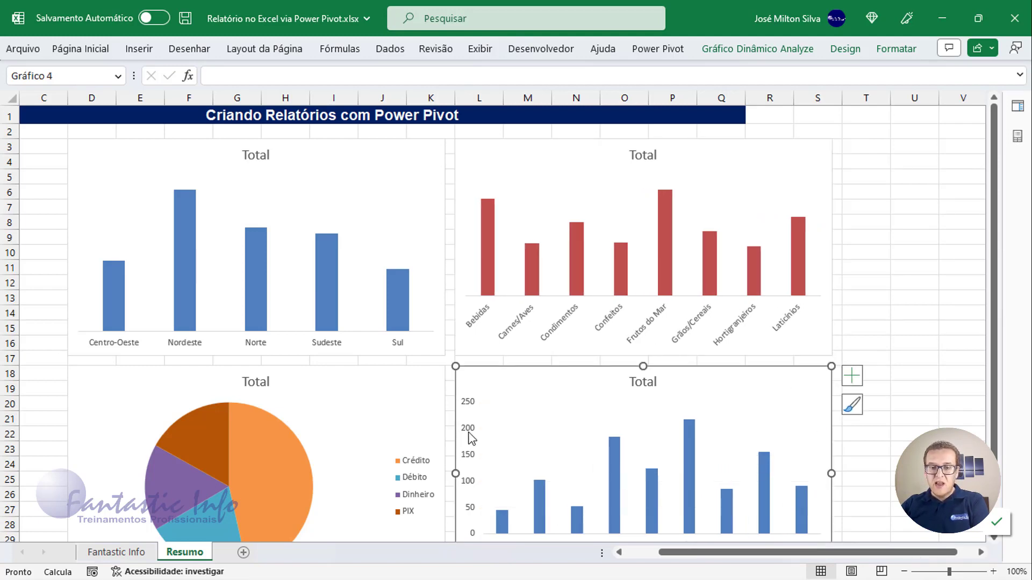
left_click(470, 434)
key("Delete")
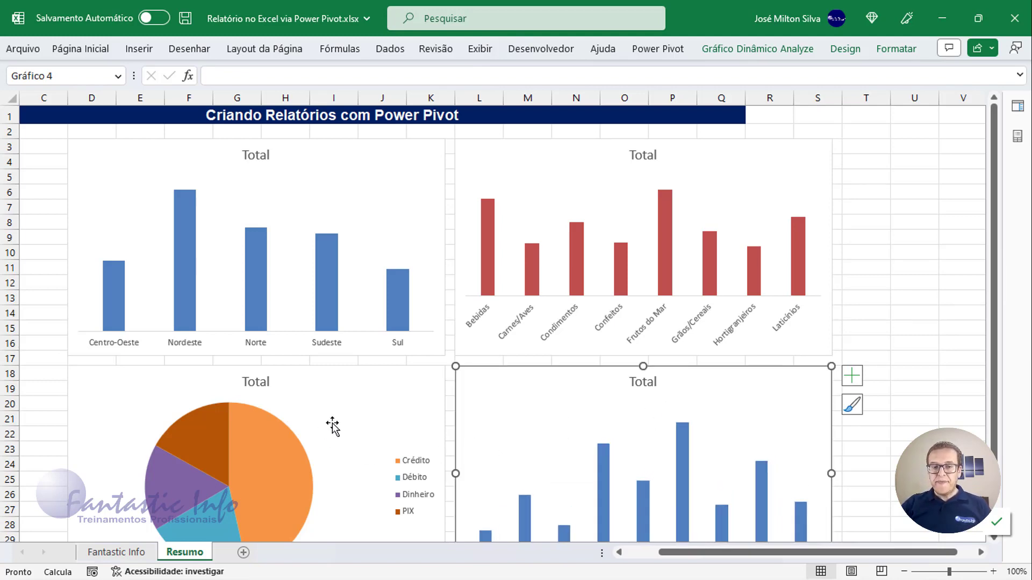
- Replace the title of the regional column chart with "Faturamento por Região"
double_click(255, 154)
double_click(256, 155)
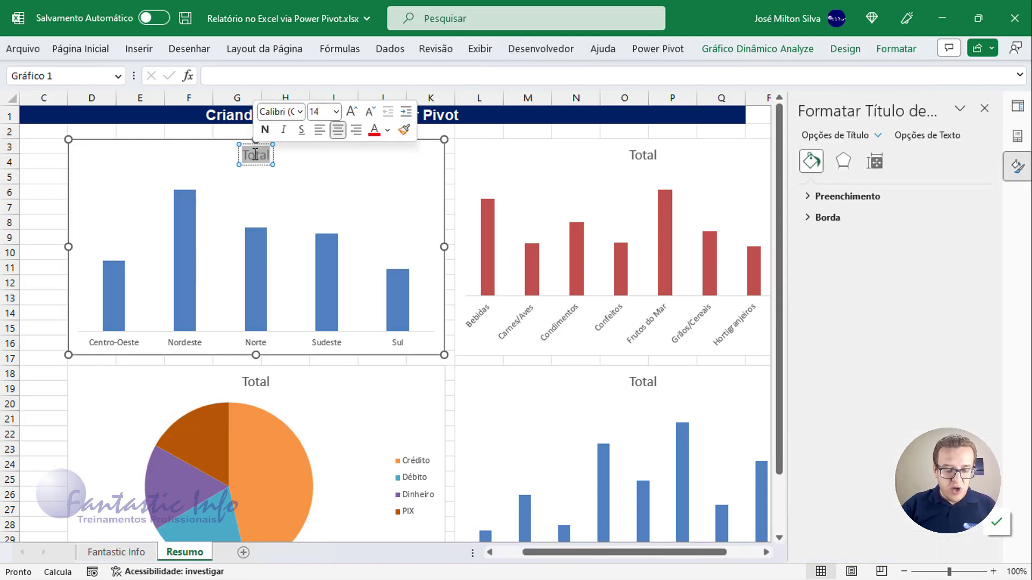
key("Delete")
type("Fatur")
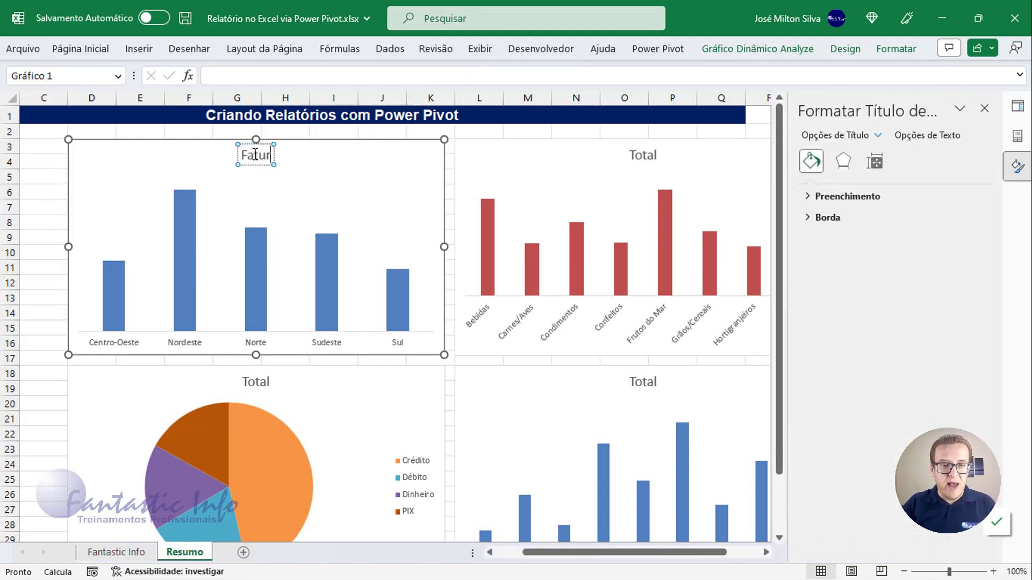
type("amento por R")
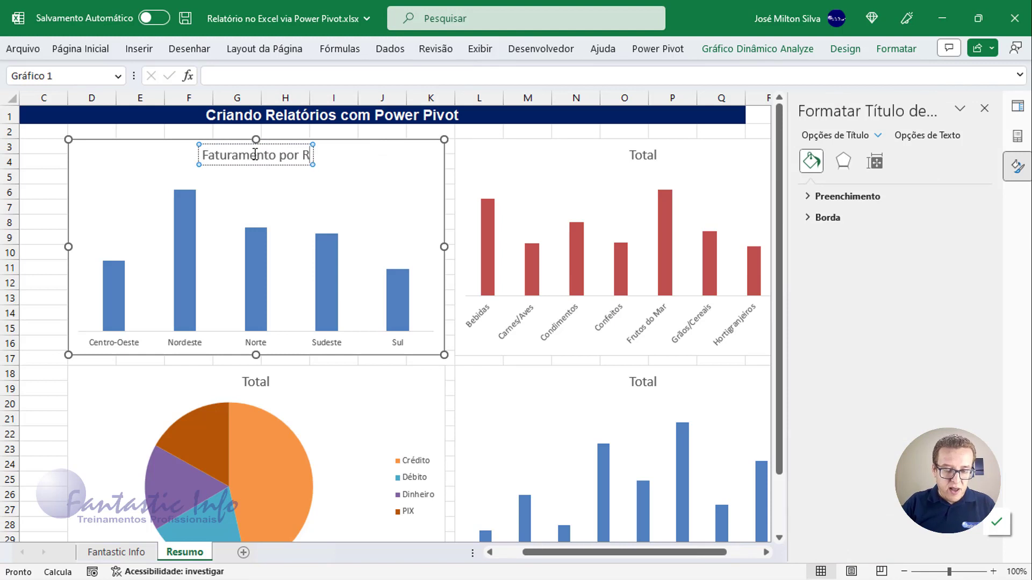
type("egião")
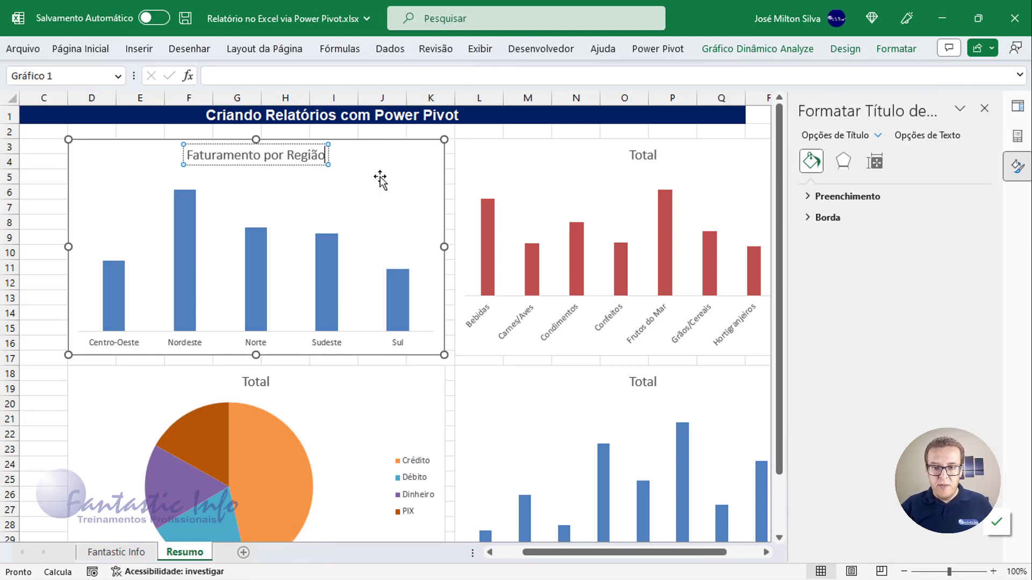
- Replace the title of the red product category chart with "Faturamento por Categorias"
left_click(647, 154)
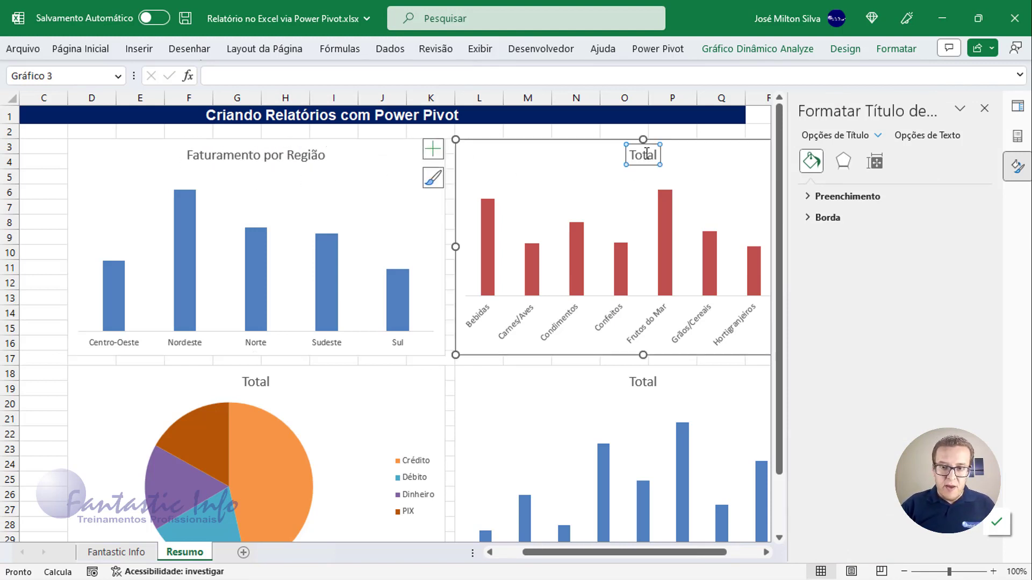
double_click(648, 155)
type("Fa")
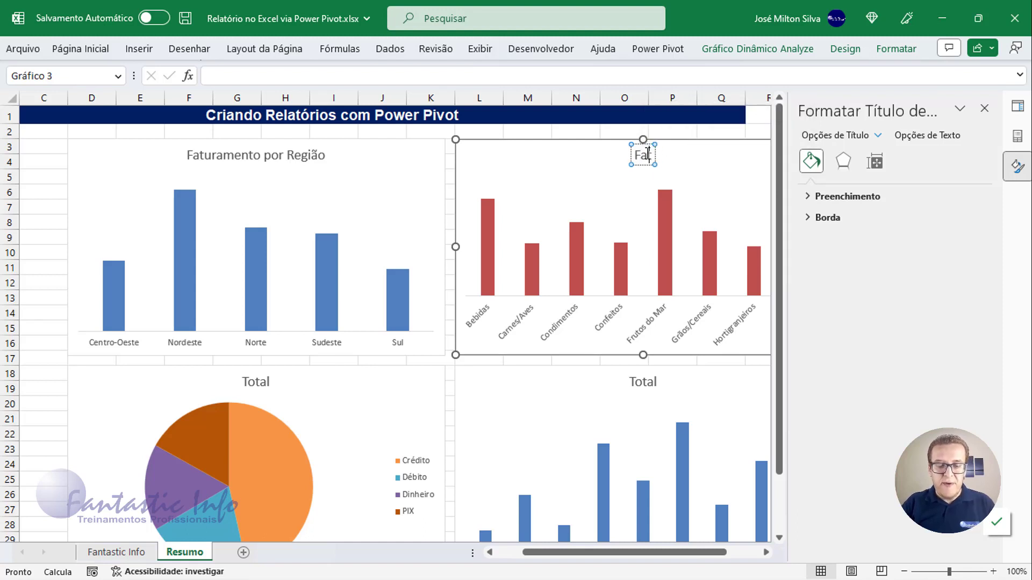
type("turamento por")
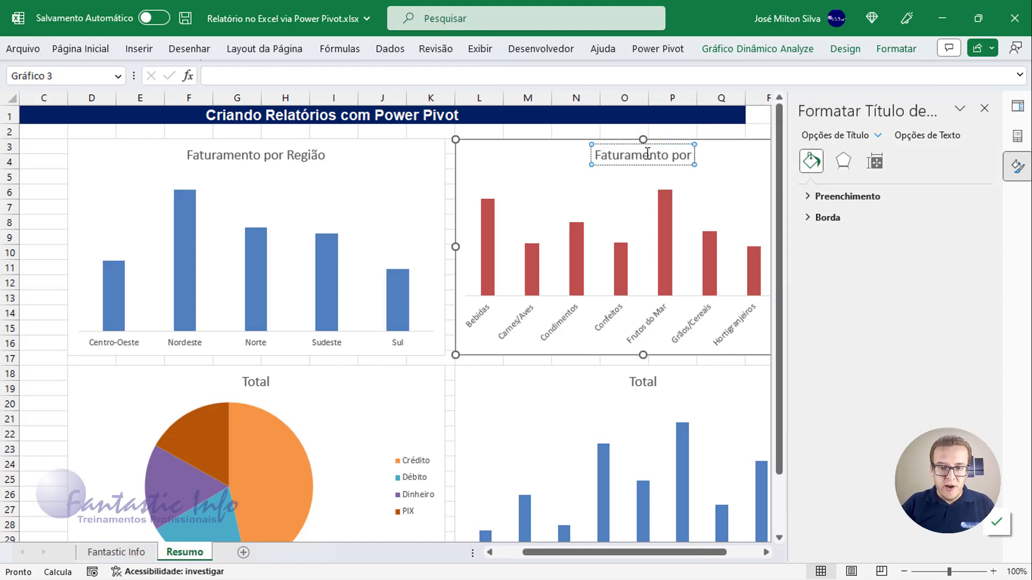
type(" Categorias")
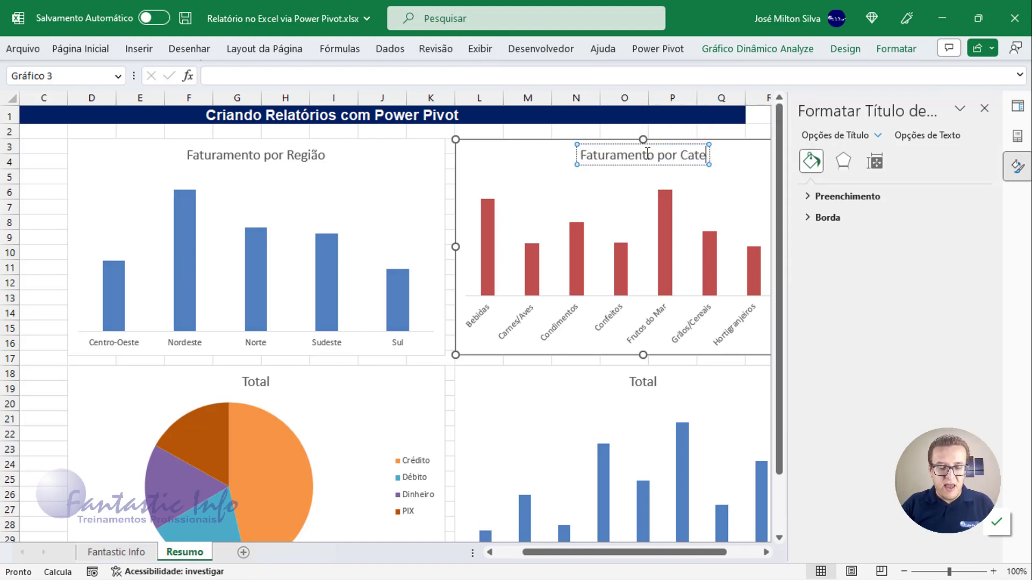
- Replace the title of the pie chart with "Faturamento por Forma de Pagamento"
left_click(258, 382)
double_click(260, 384)
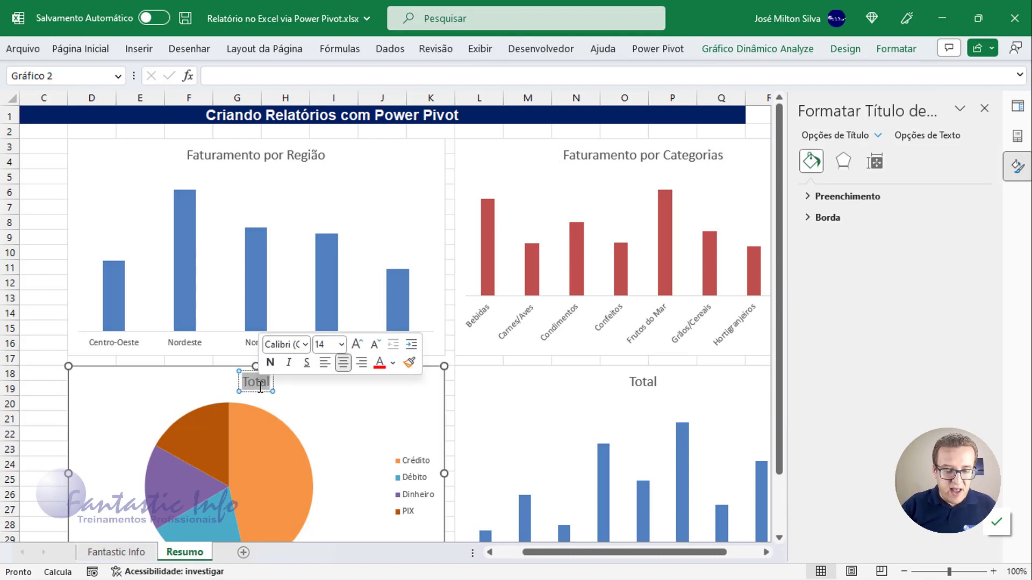
type("Fatur")
type("amento por")
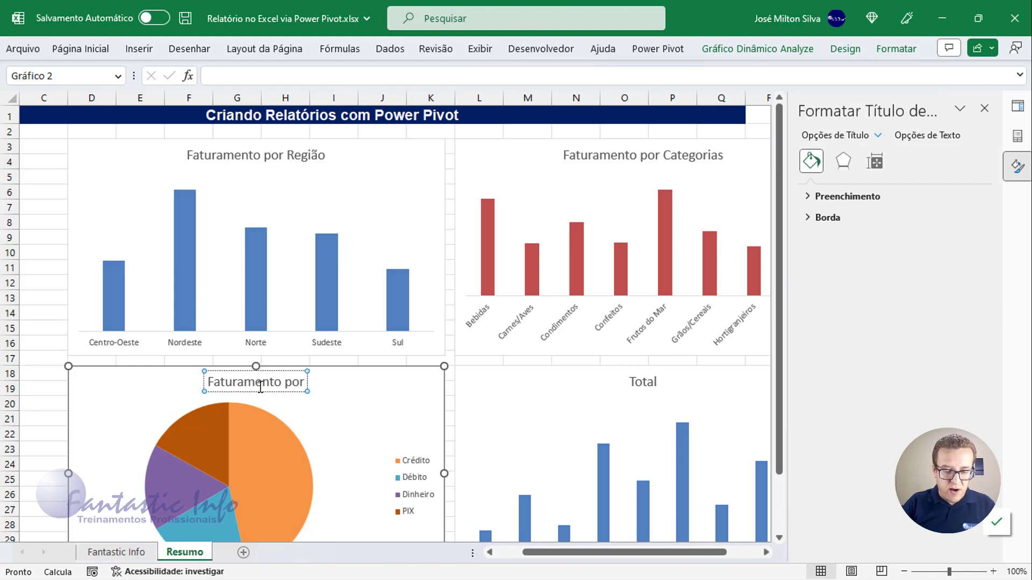
type(" Forma de P")
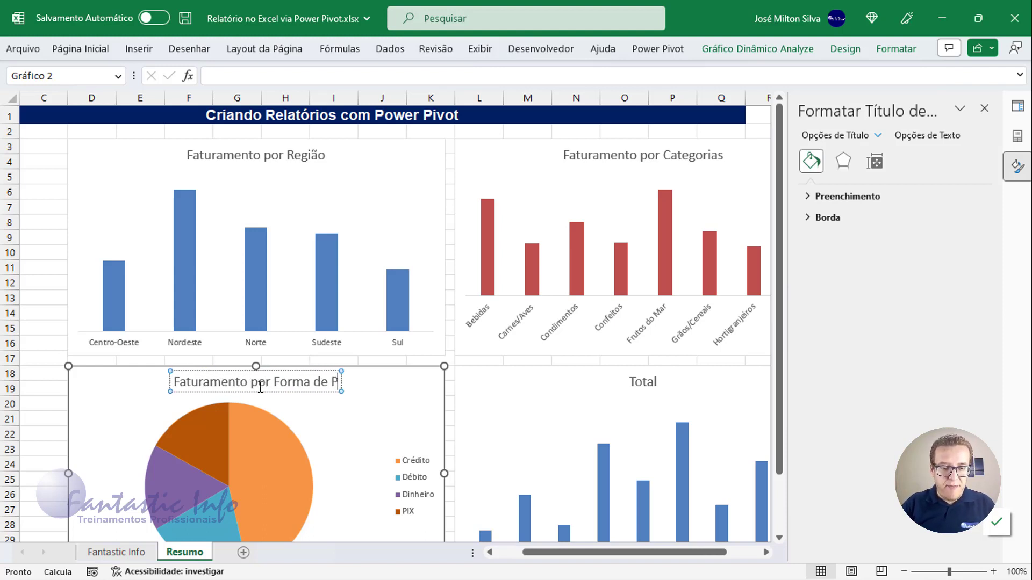
type("agamento")
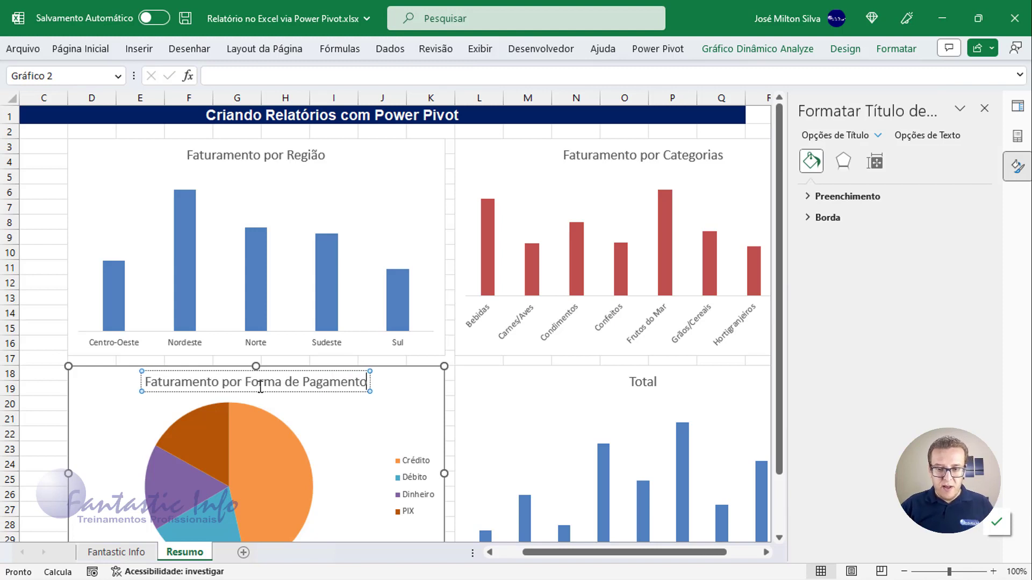
- Replace the title of the order count chart with "Nº de Pedidos por Vendedor" and close the title formatting options
left_click(651, 382)
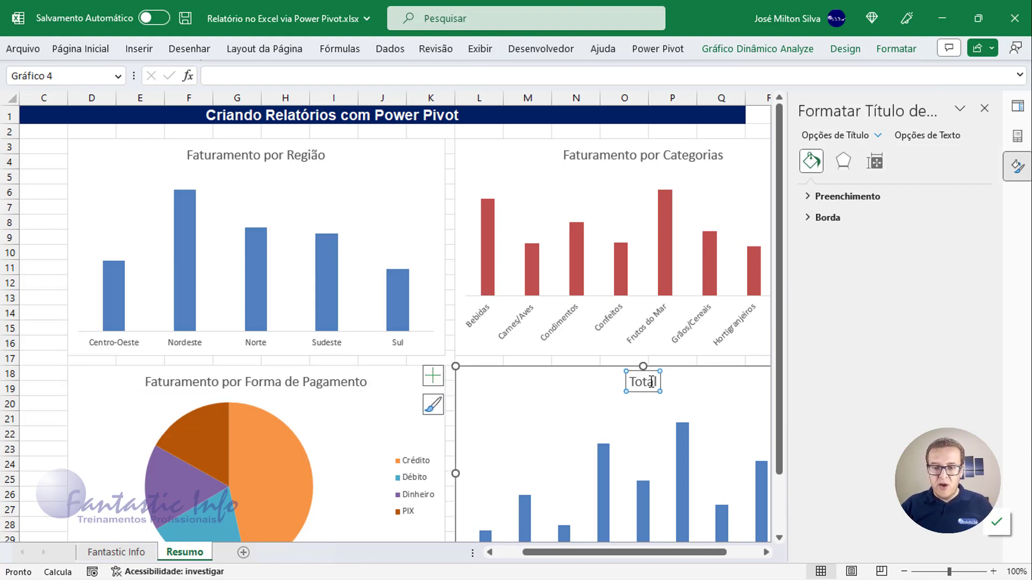
double_click(651, 381)
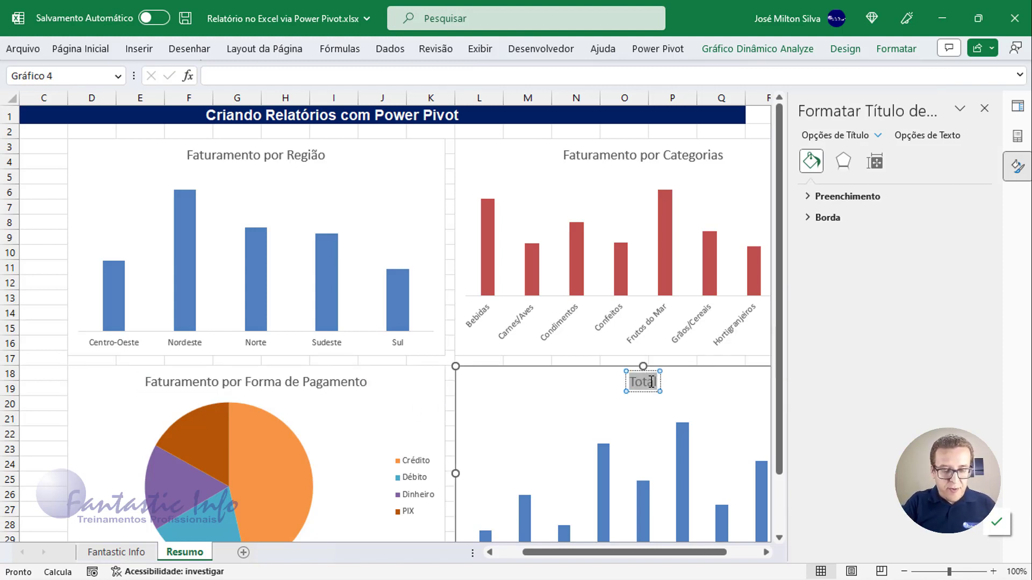
type("Q")
key("BackSpace")
type("N")
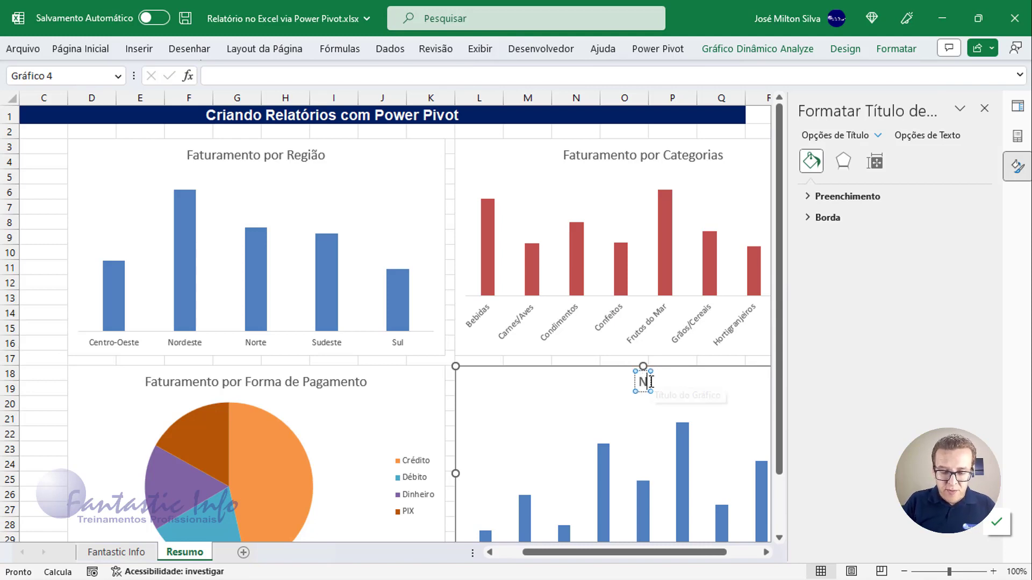
type("º de Pedi")
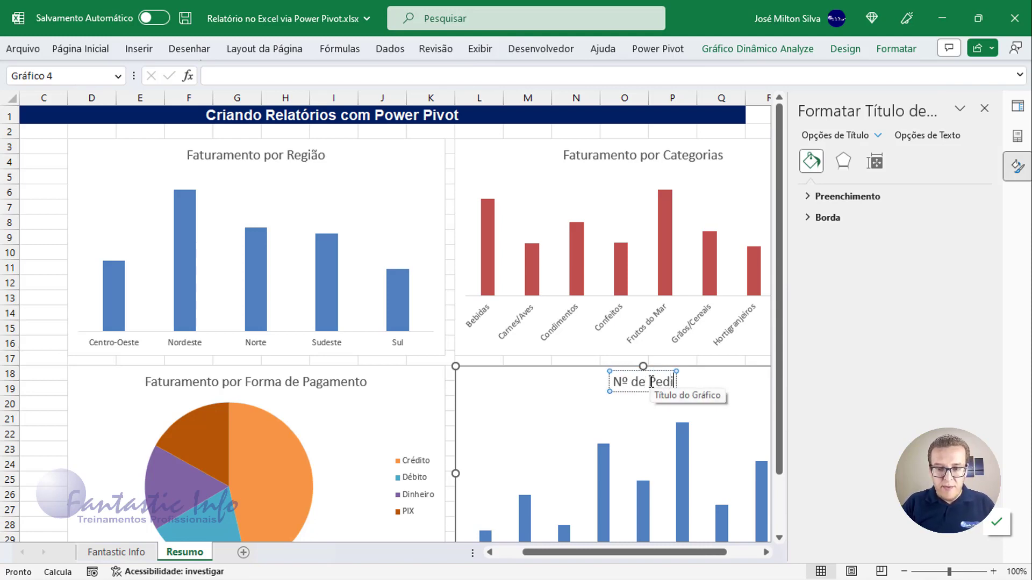
type("di")
key("BackSpace")
type("os por ")
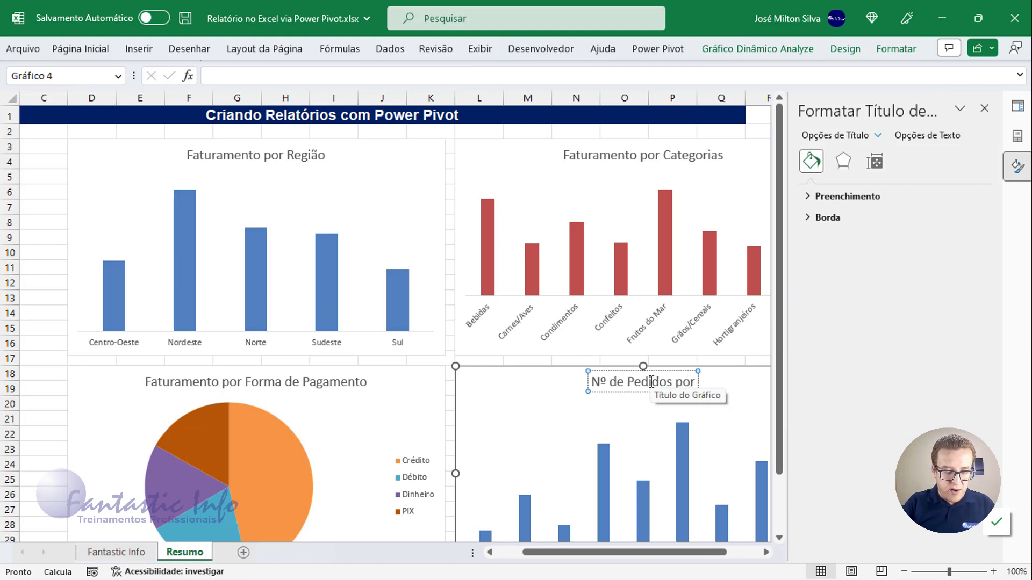
type("Vendedor")
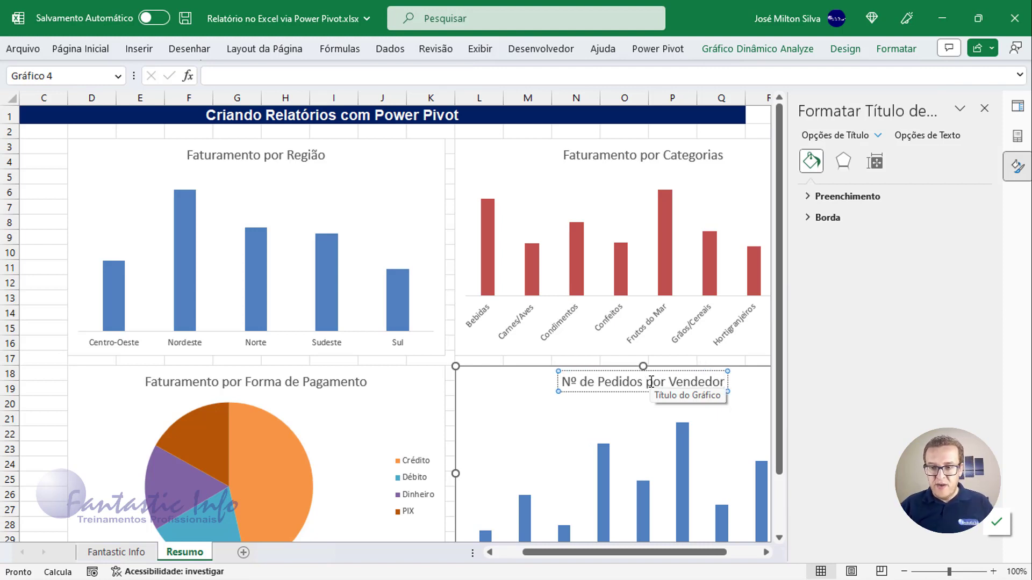
left_click(1017, 167)
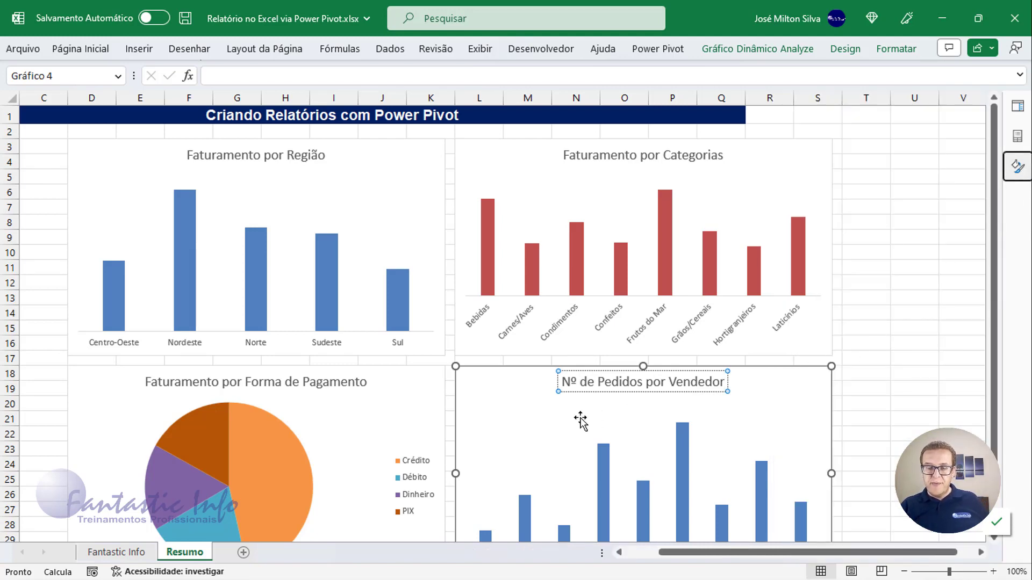
- Add data labels to the Faturamento por Região and Faturamento por Categorias charts
left_click(405, 152)
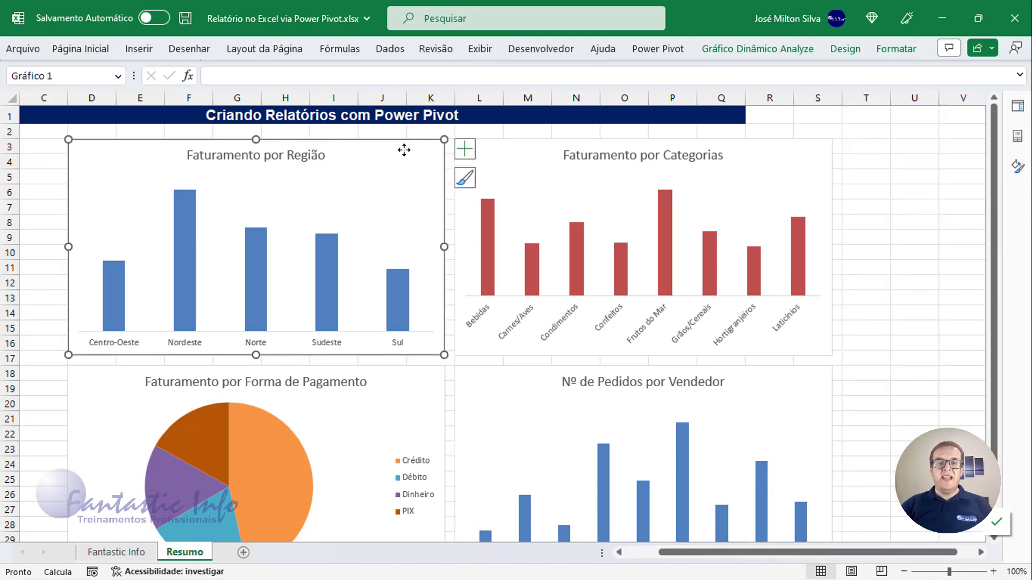
left_click(465, 151)
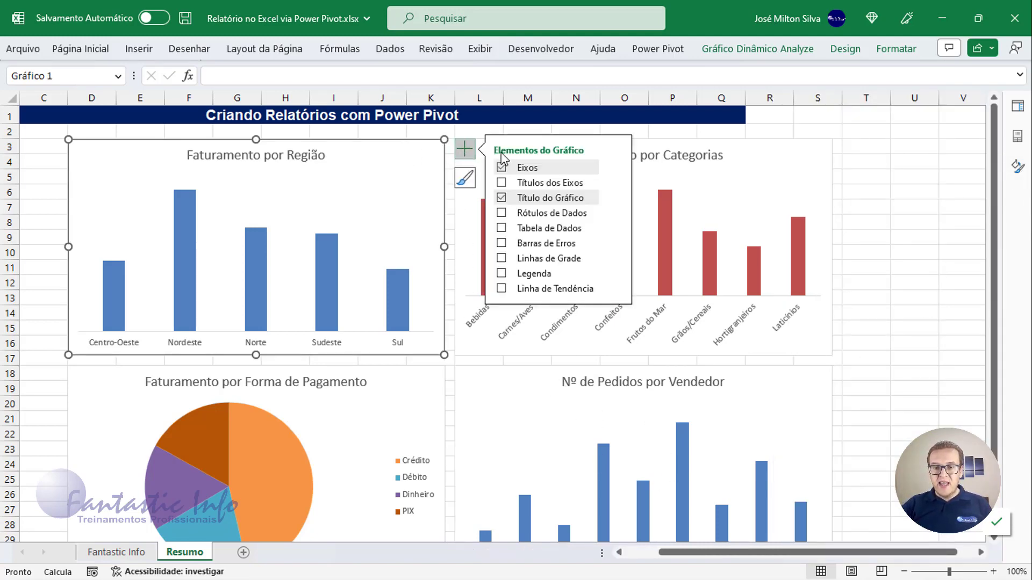
left_click(503, 214)
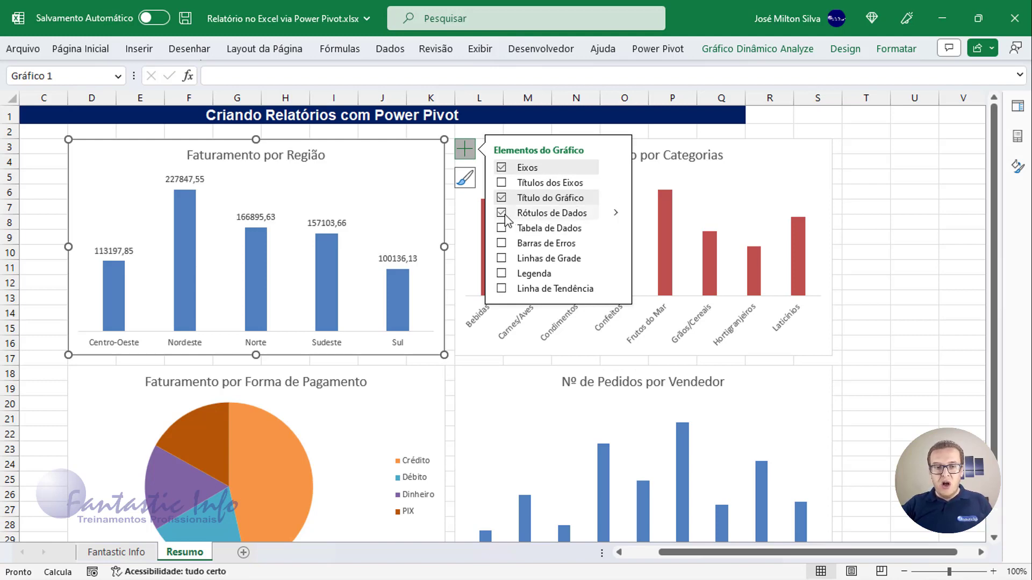
left_click(720, 150)
left_click(852, 150)
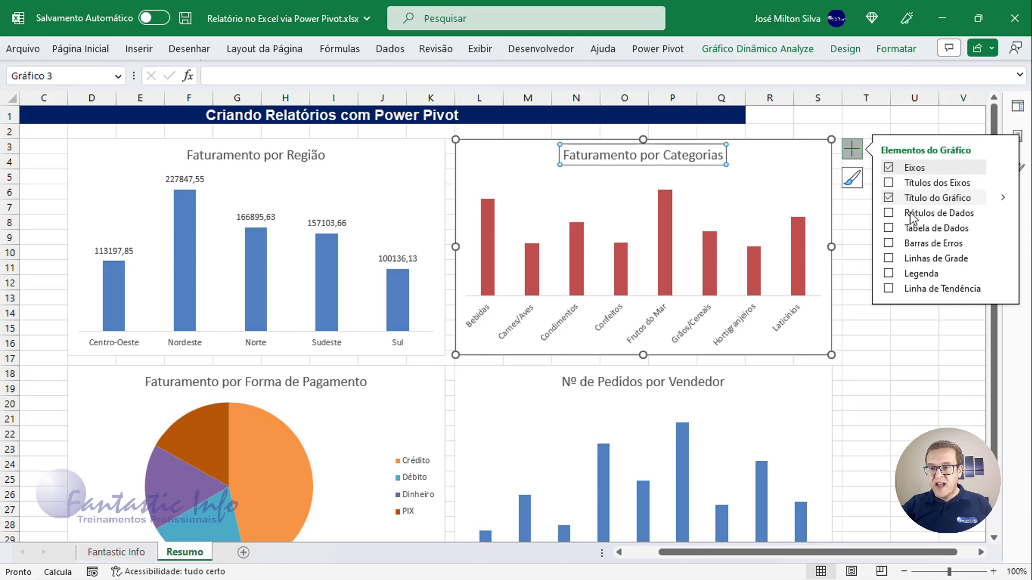
left_click(891, 215)
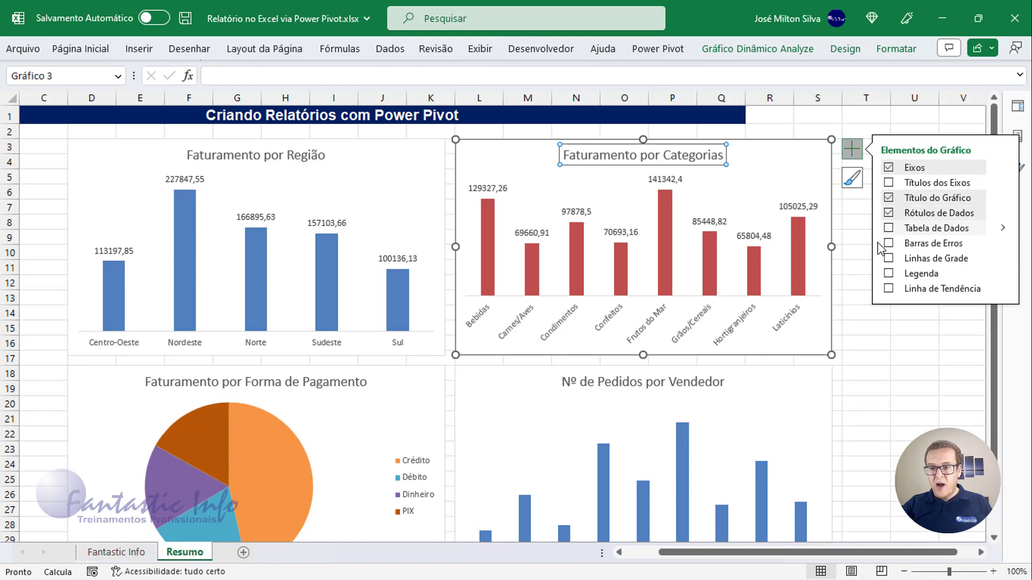
- Add data labels to the Forma de Pagamento pie chart and the Nº de Pedidos por Vendedor chart, and deselect the charts
left_click(410, 374)
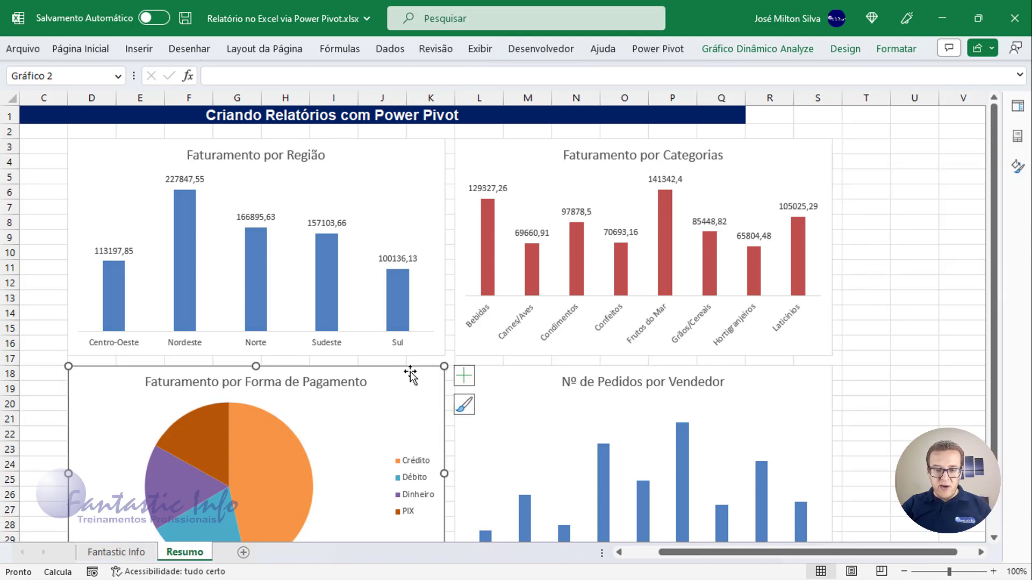
left_click(464, 375)
left_click(502, 410)
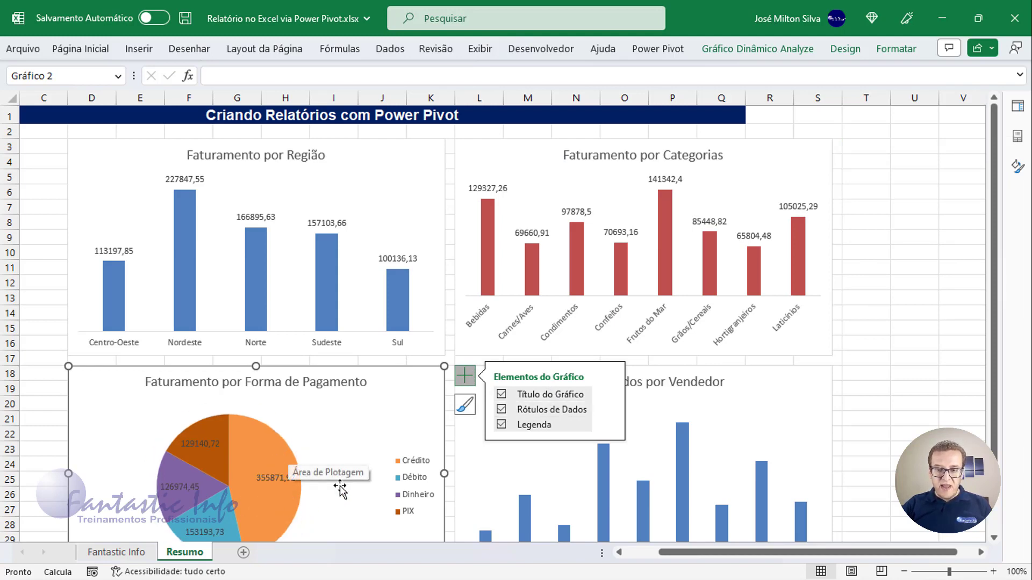
left_click(742, 368)
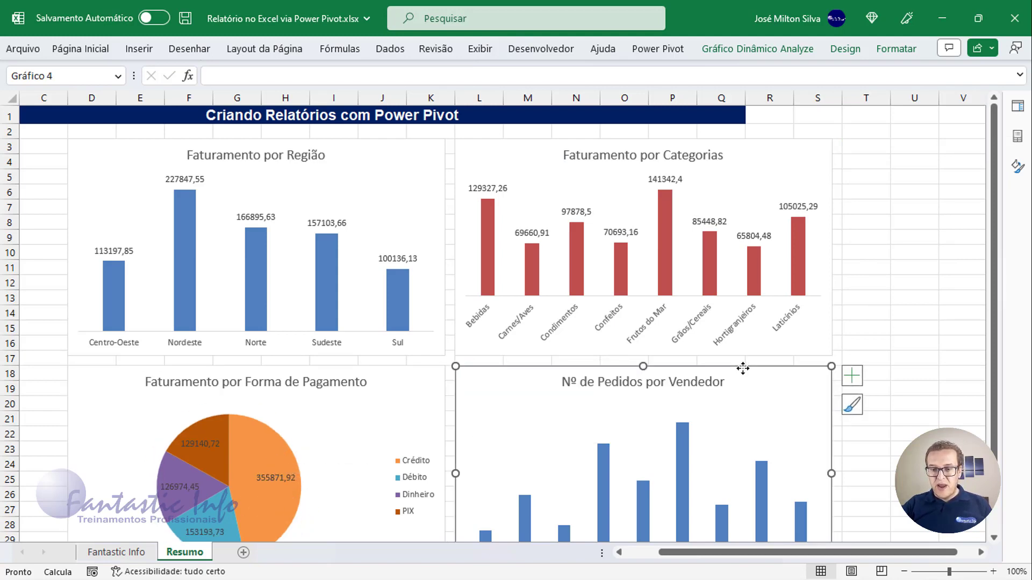
left_click(852, 376)
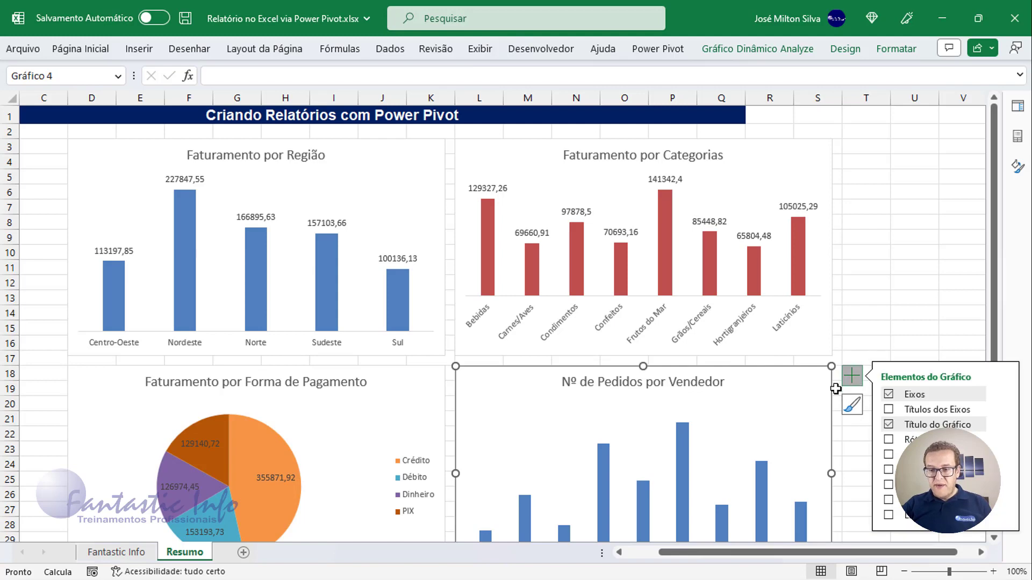
left_click(888, 441)
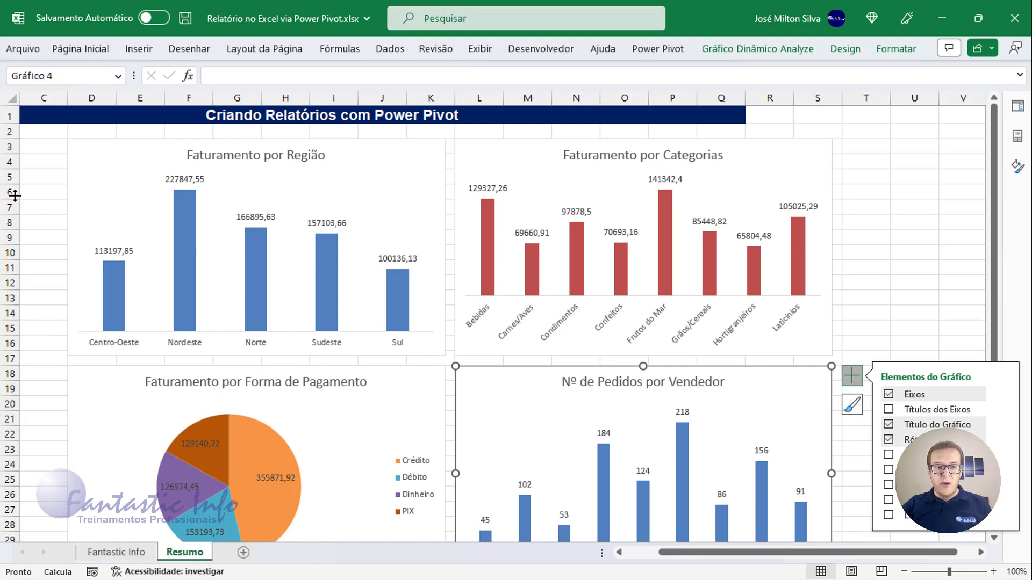
left_click(45, 164)
left_click_drag(728, 552, 637, 565)
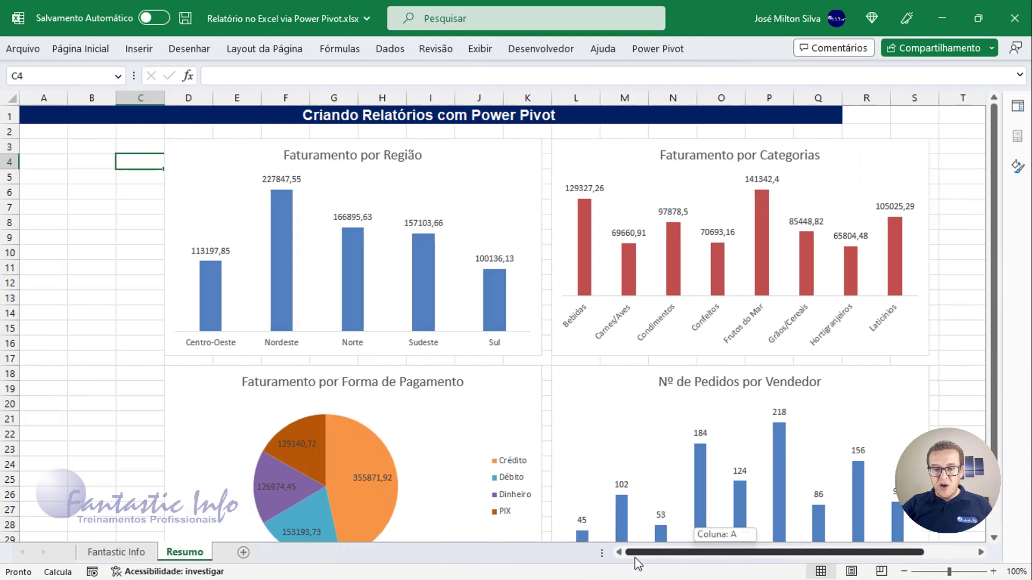
left_click(52, 168)
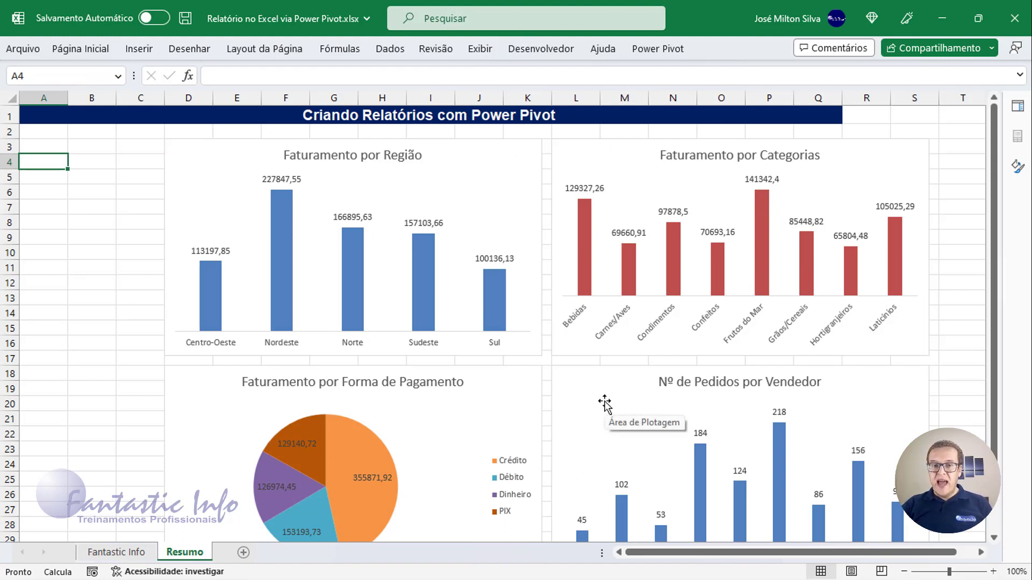
- Insert a slicer on the Faturamento por Região chart for the Estado field of the Estados e Capitais do Brasil table
left_click(196, 151)
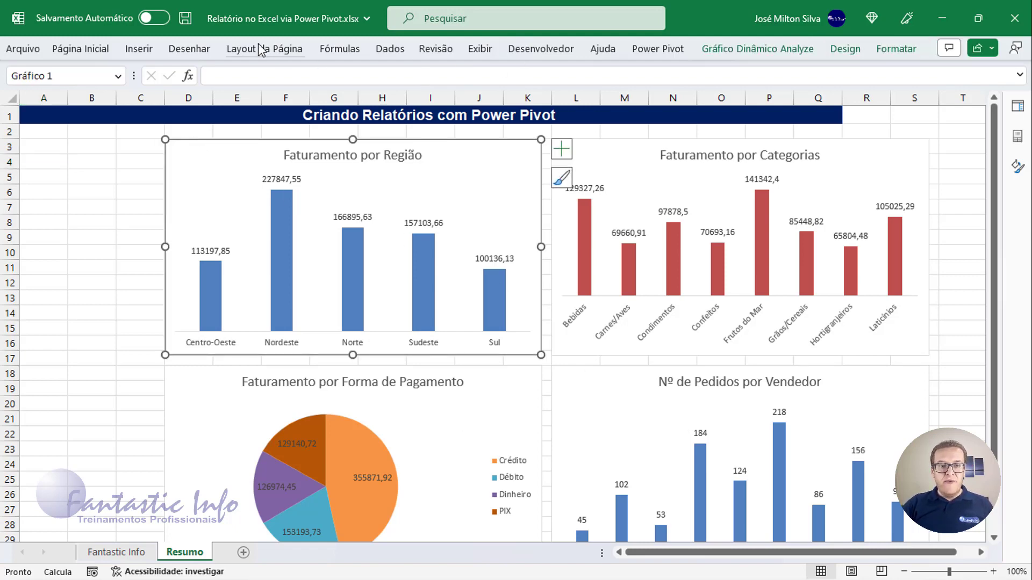
left_click(189, 49)
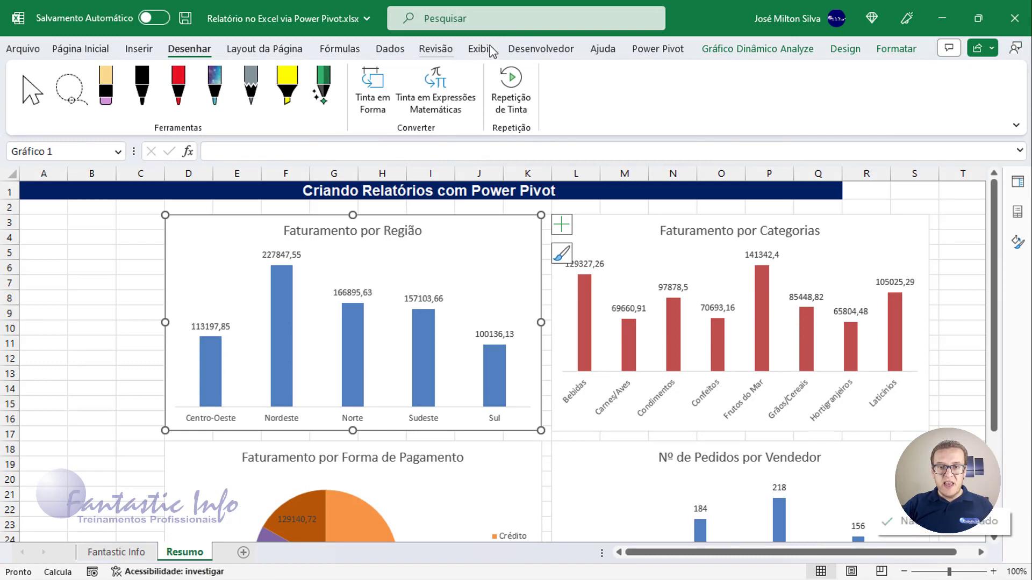
left_click(757, 51)
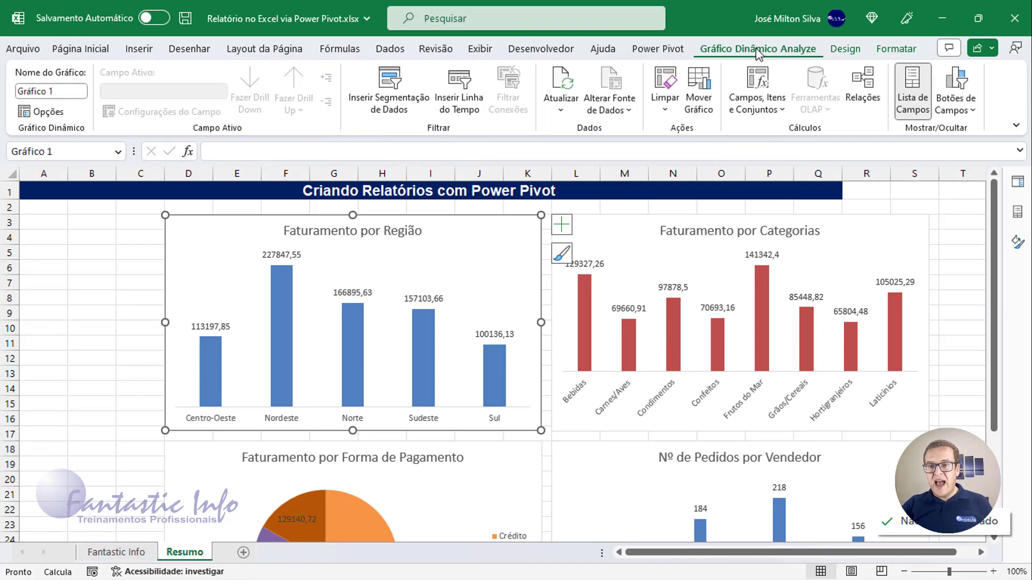
left_click(561, 253)
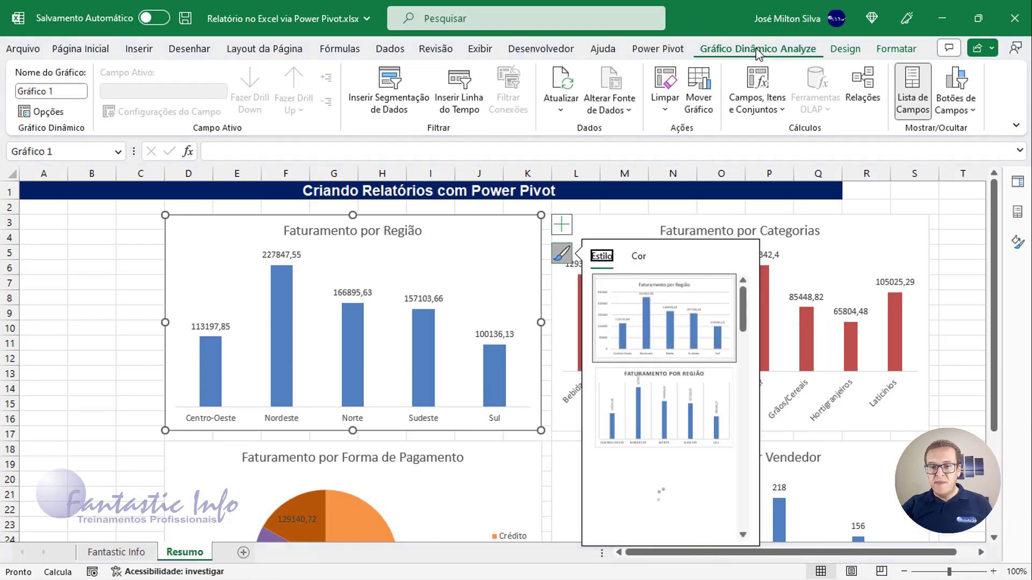
left_click(560, 254)
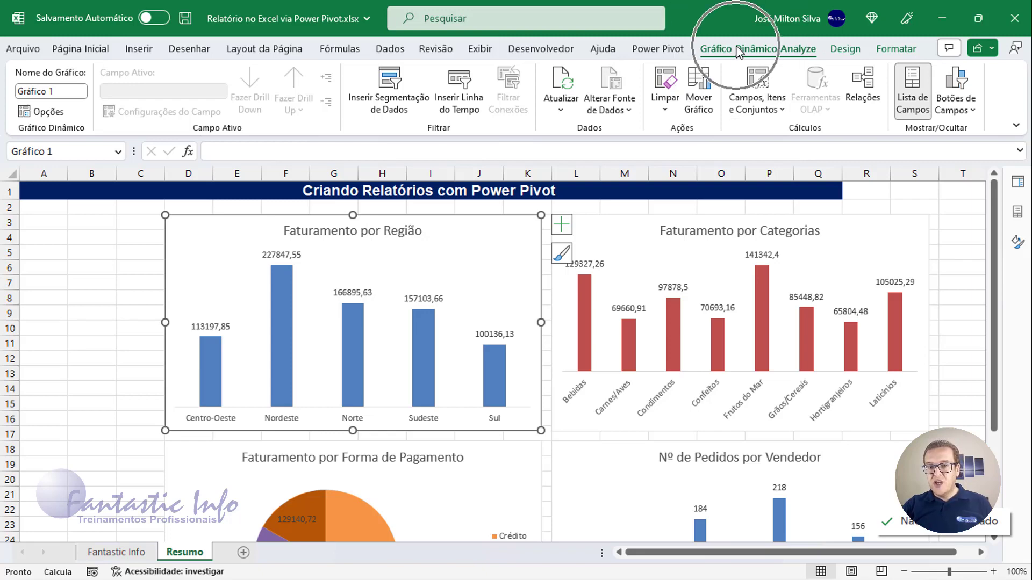
left_click(391, 101)
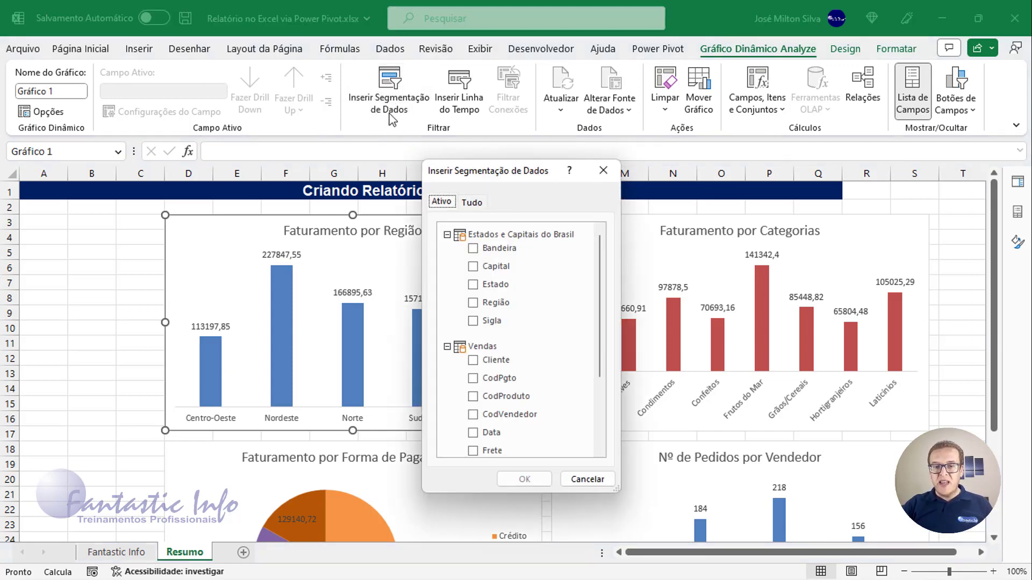
left_click(473, 203)
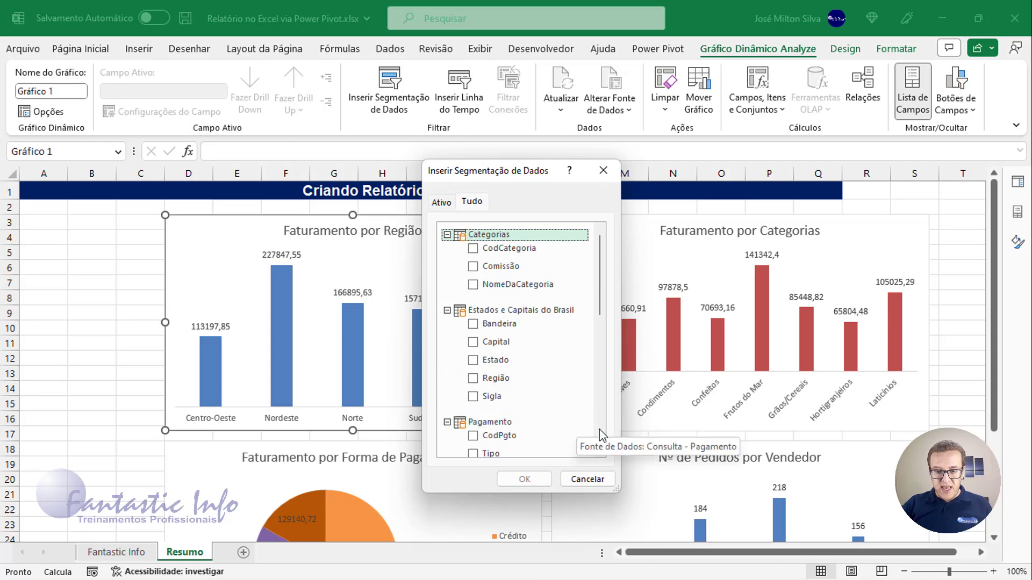
left_click_drag(600, 300, 588, 272)
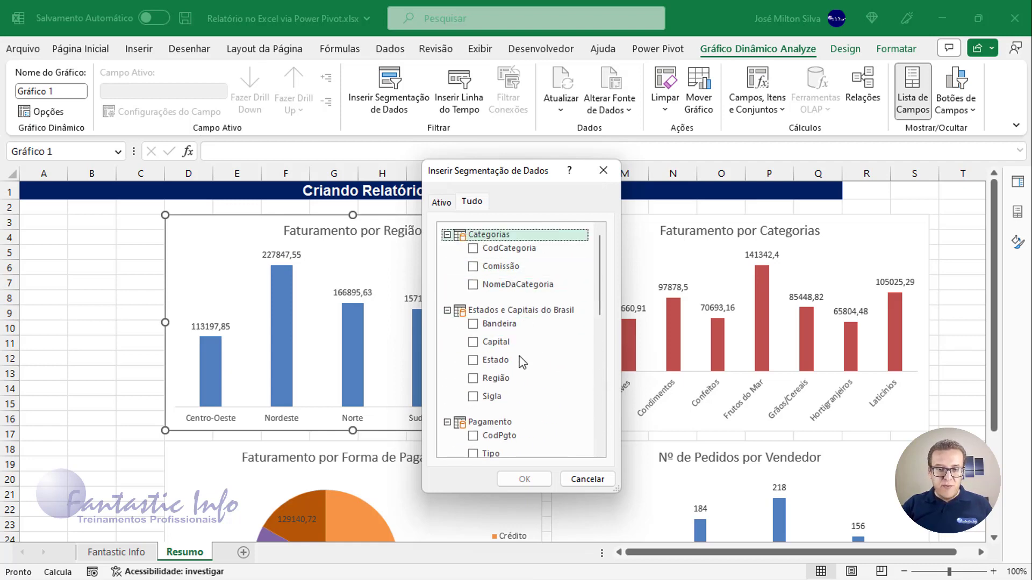
left_click(473, 360)
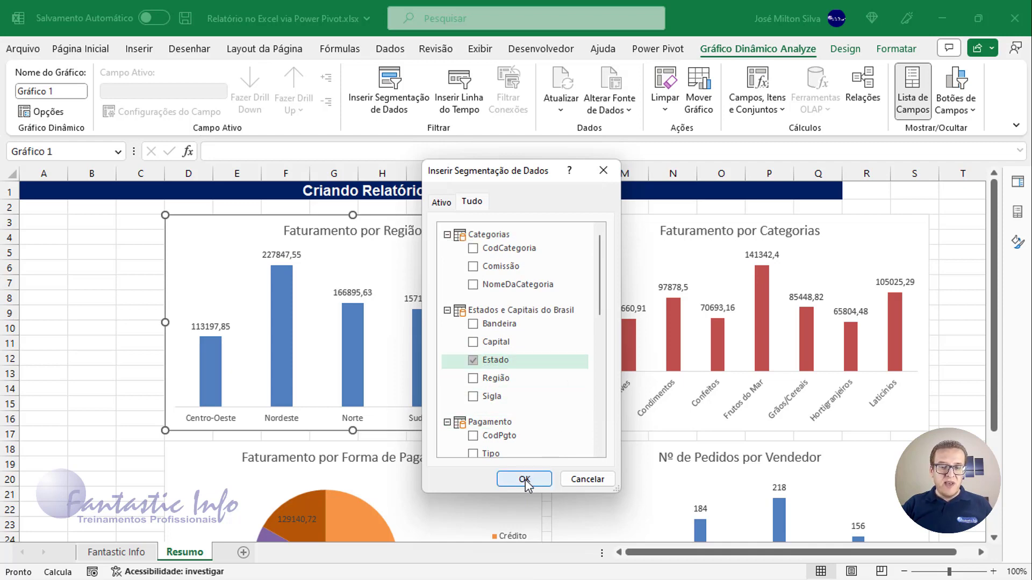
left_click(524, 479)
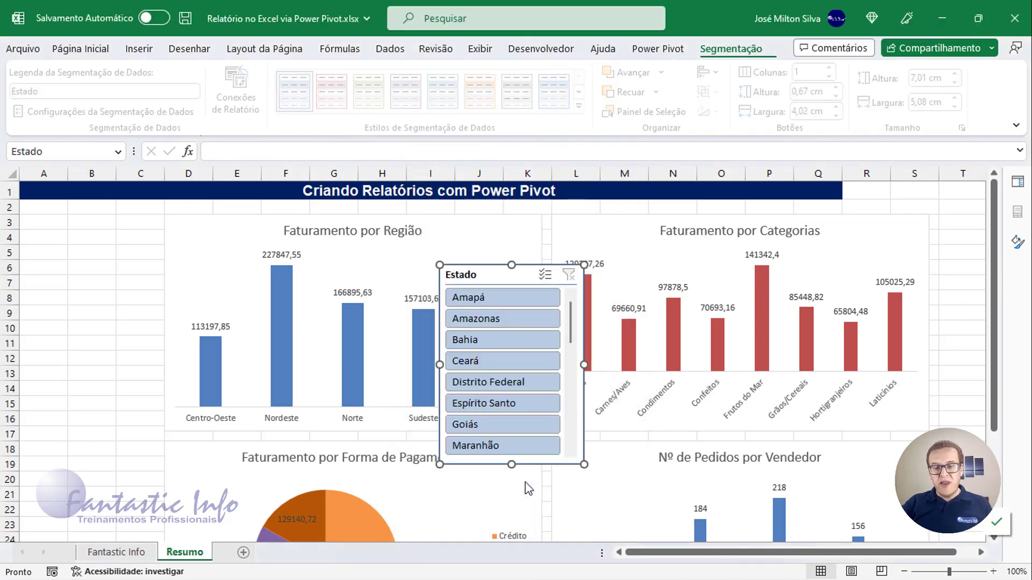
- Place the Estado slicer in columns A to C beside the charts and resize it to about 14.2 cm high by 4.4 cm wide
left_click_drag(482, 278, 59, 233)
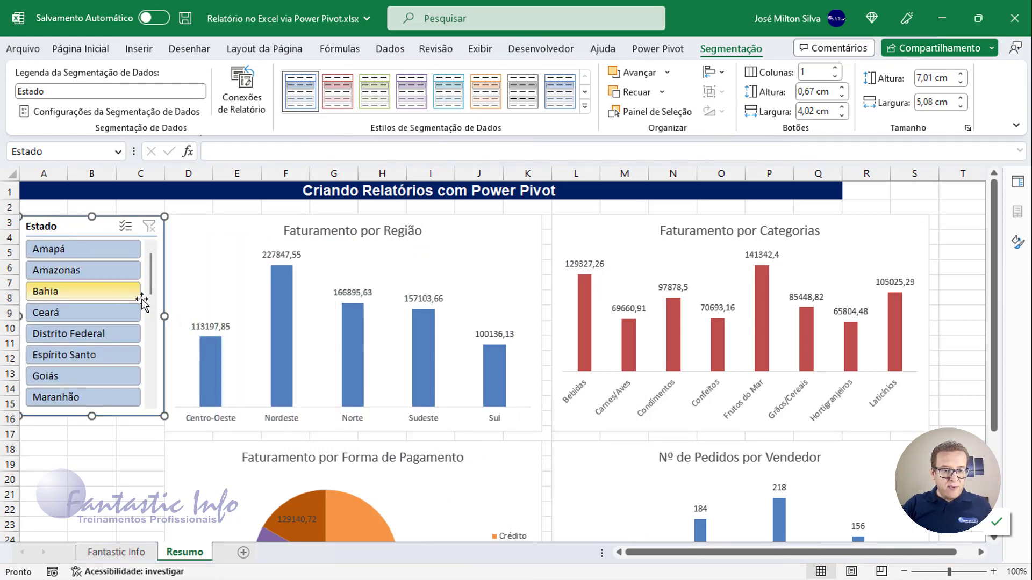
left_click_drag(140, 316, 146, 316)
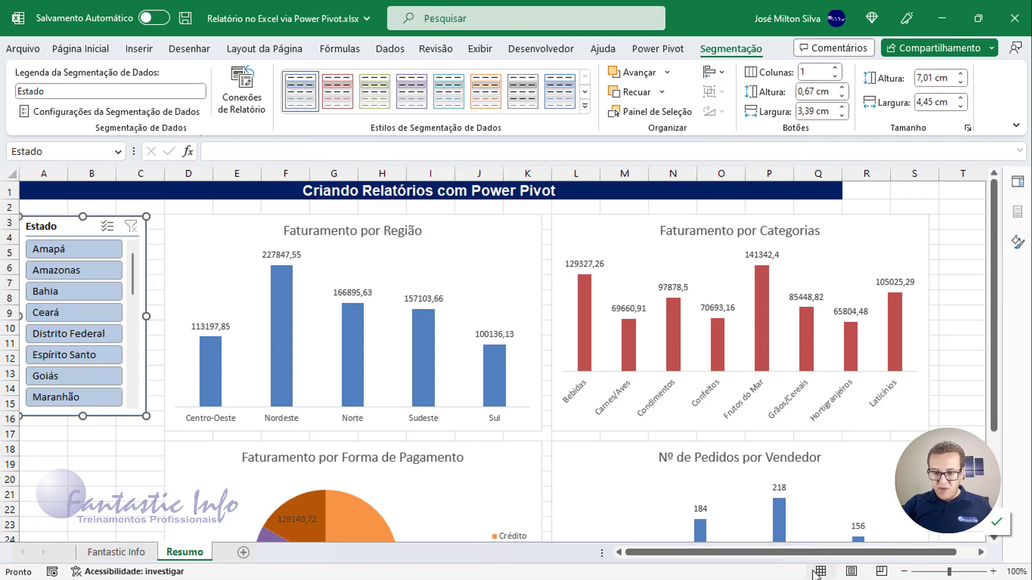
left_click(905, 571)
left_click(904, 571)
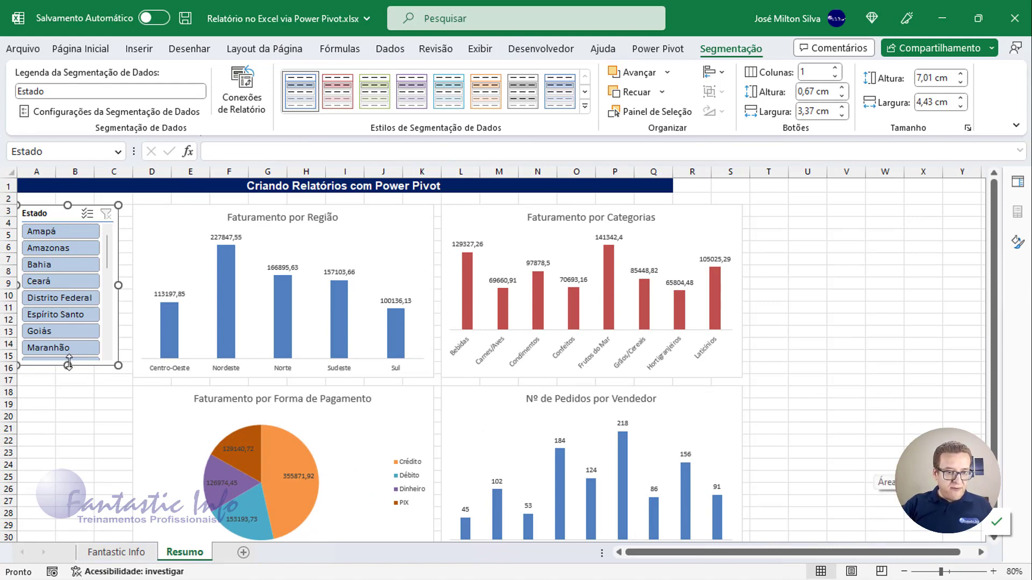
left_click_drag(69, 365, 68, 530)
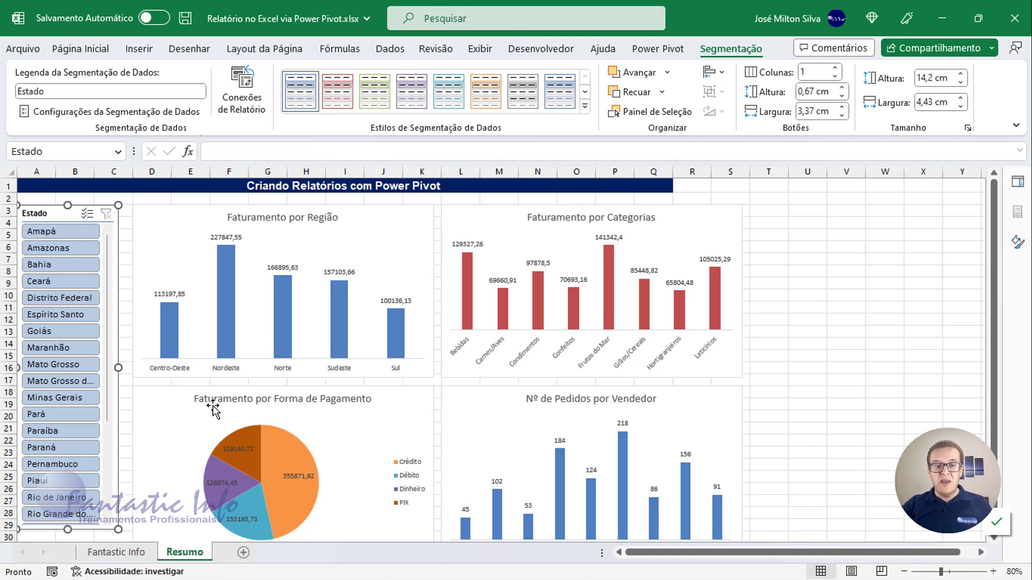
- Filter the Estado slicer by Amapá and connect it also to Gráfico 2, Gráfico 3 and Gráfico 4, accepting the external data source
left_click(53, 232)
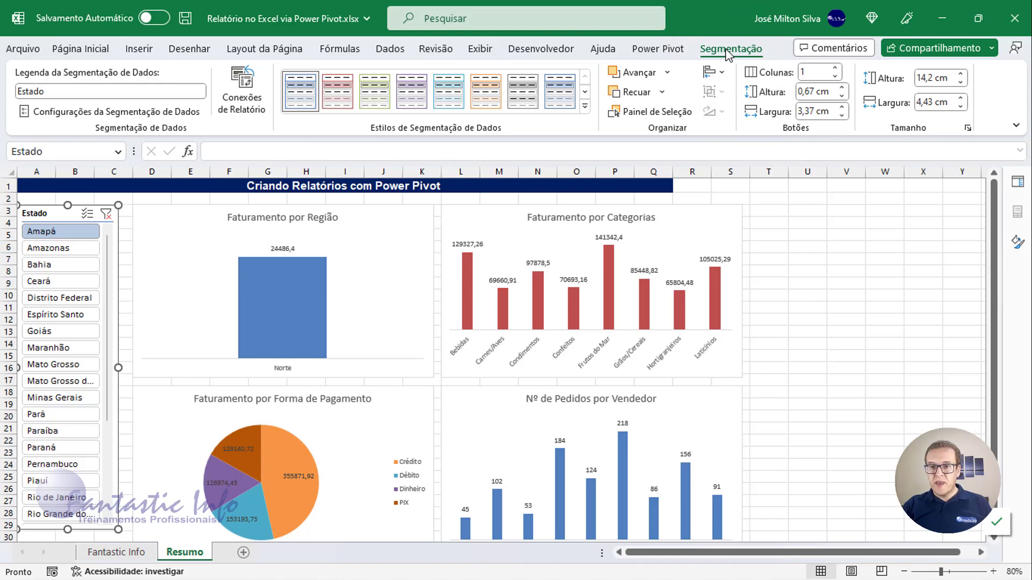
left_click(246, 103)
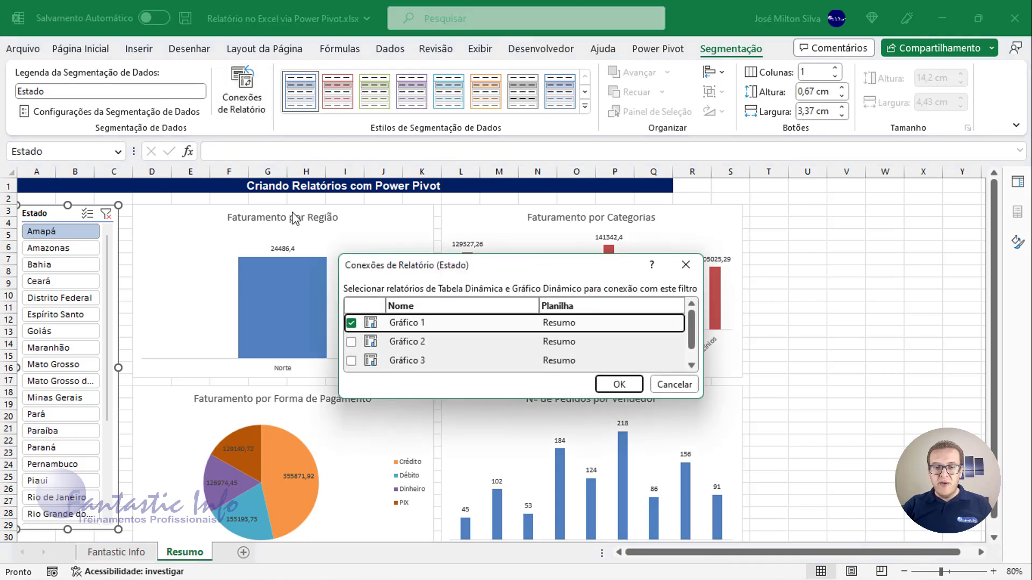
left_click(352, 342)
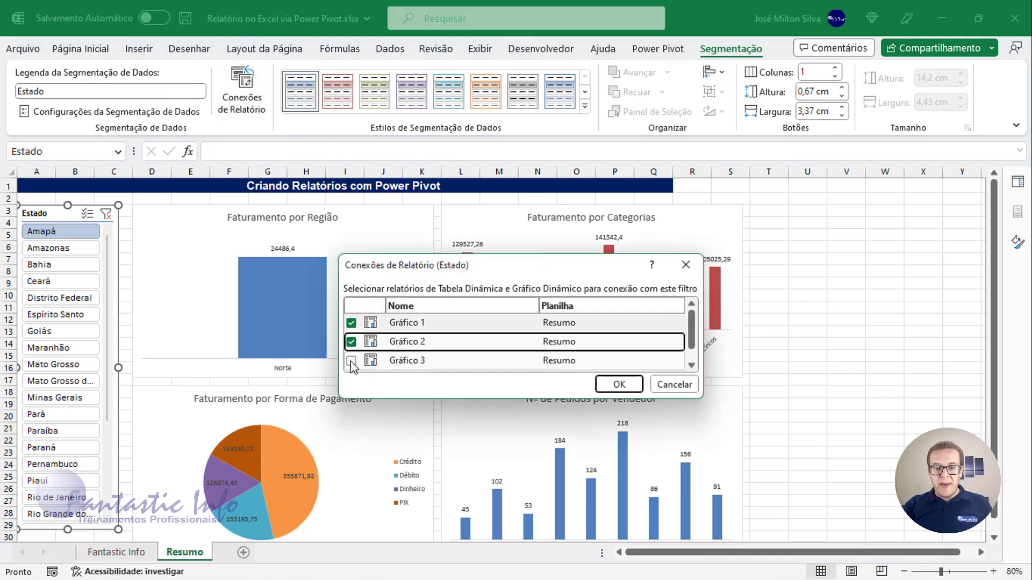
left_click(352, 360)
left_click(352, 362)
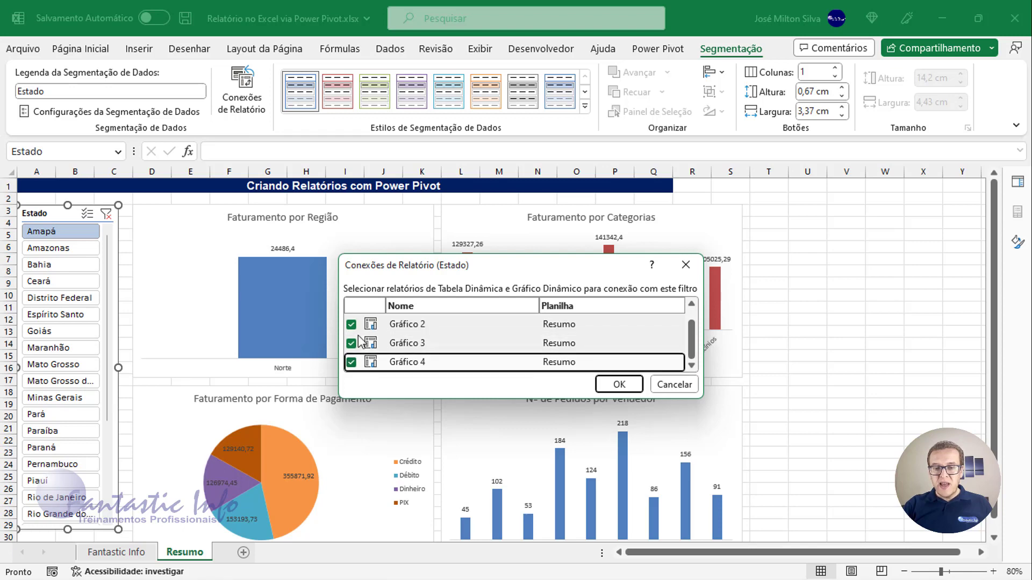
scroll(362, 356, "up", 1)
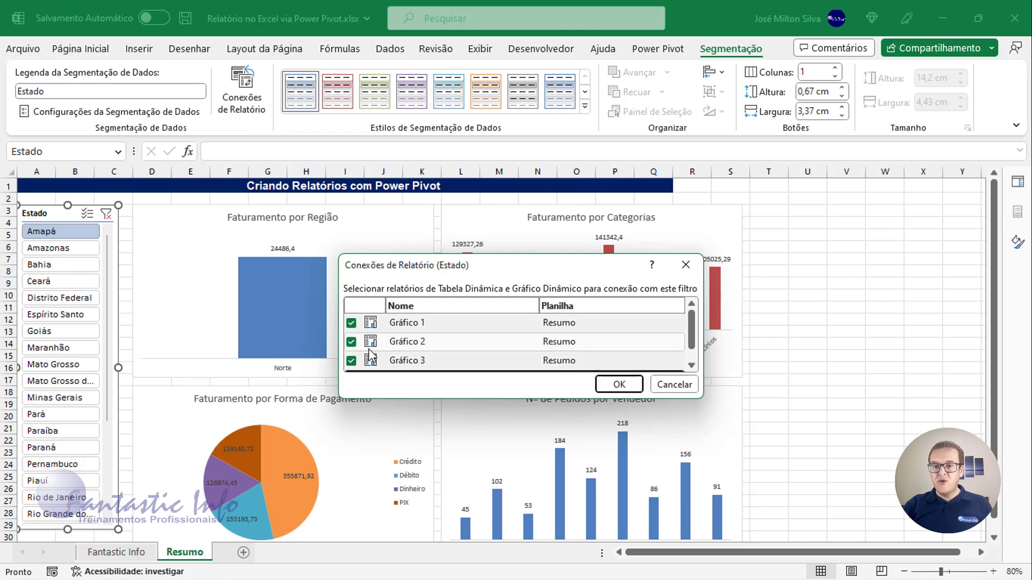
left_click(618, 383)
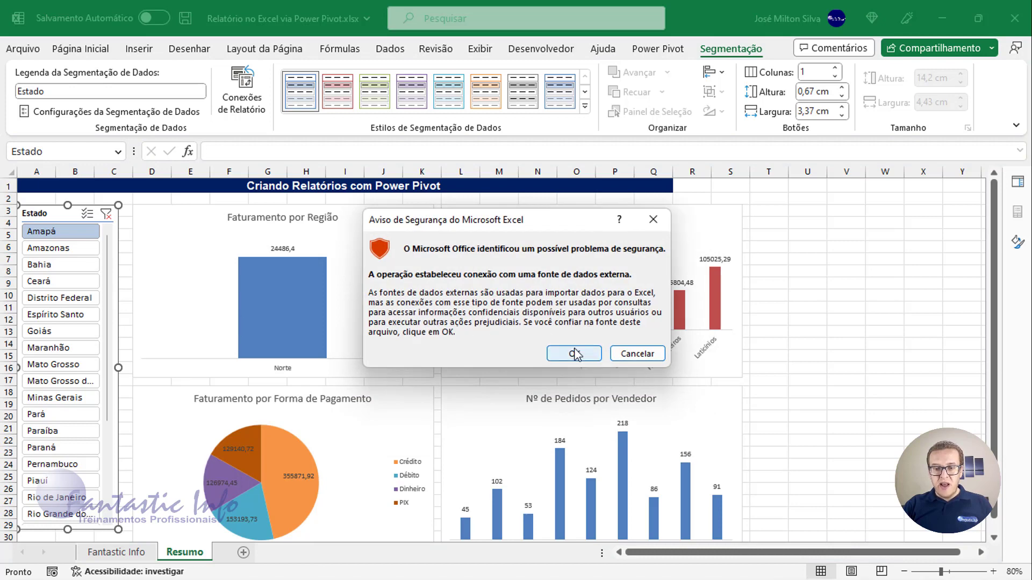
left_click(574, 354)
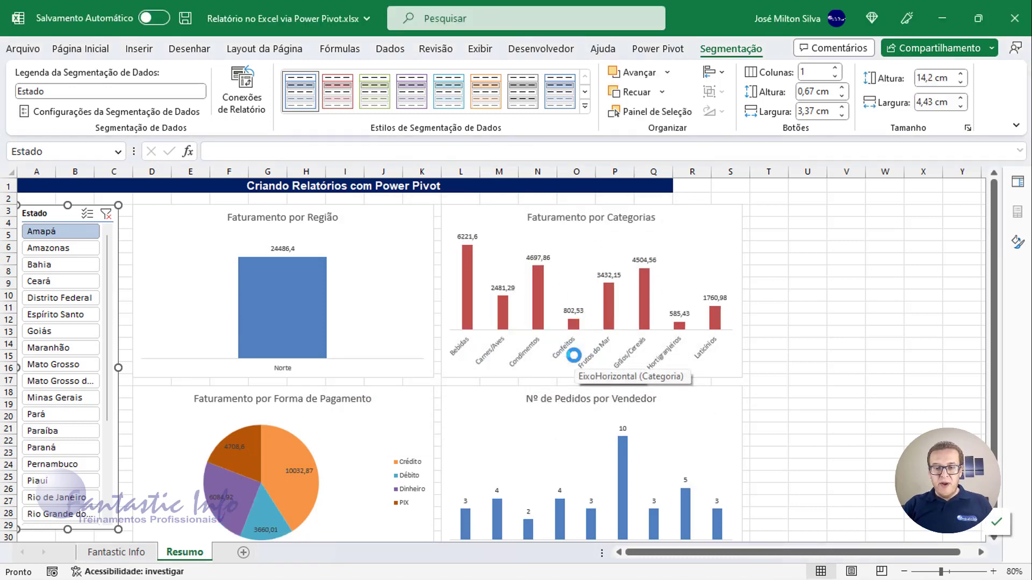
- Test the Estado slicer on the four charts with Amazonas, Ceará, Goiás, Mato Grosso and Paraíba, and clear its filter
left_click(48, 248)
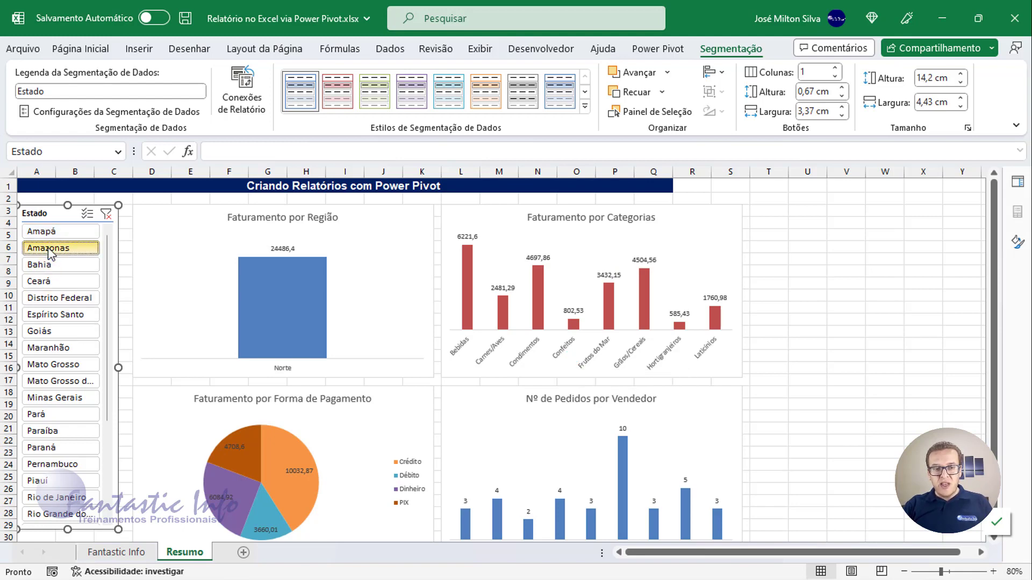
left_click(55, 282)
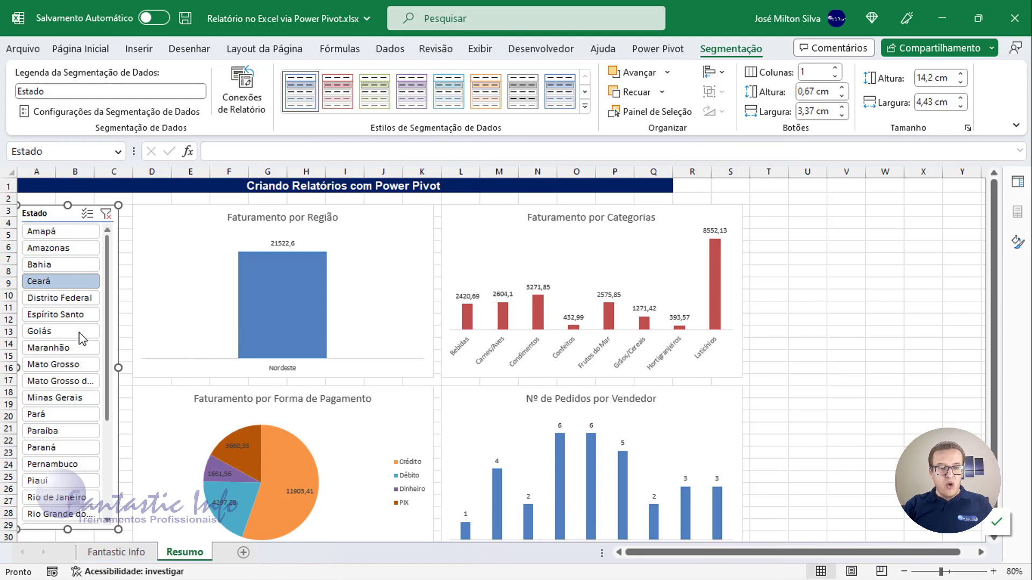
left_click(70, 331)
left_click(61, 364)
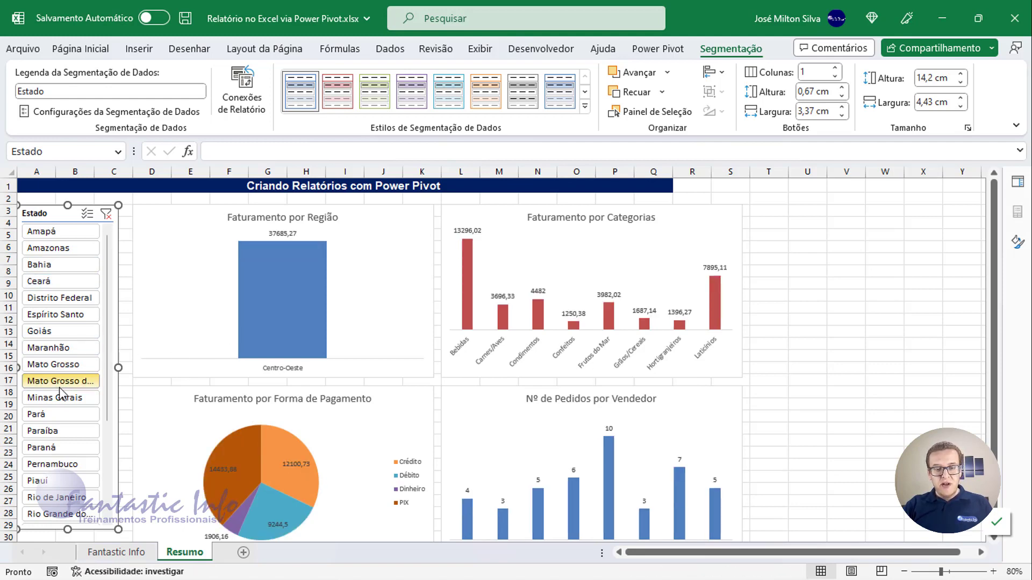
left_click(73, 431)
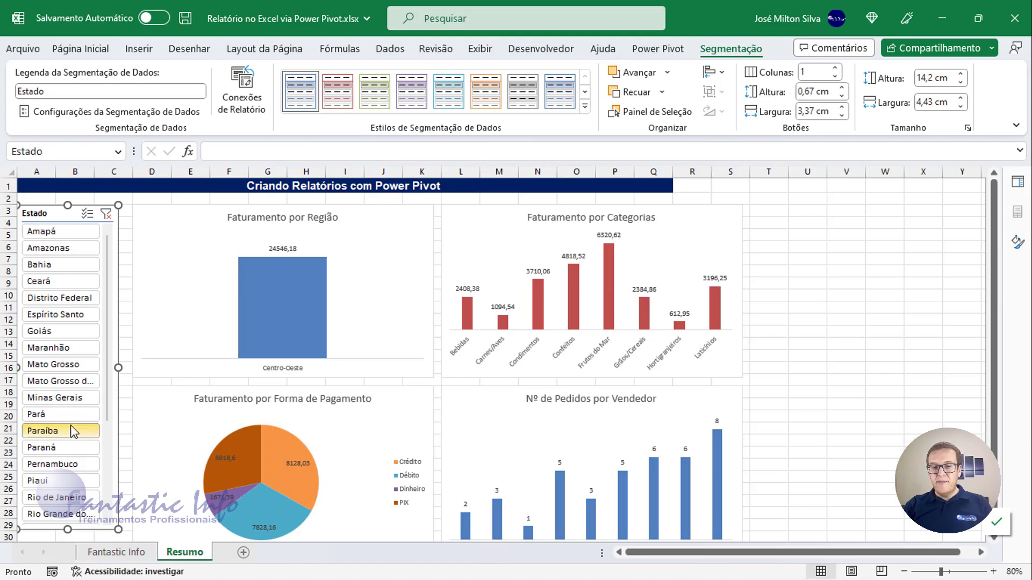
left_click(107, 214)
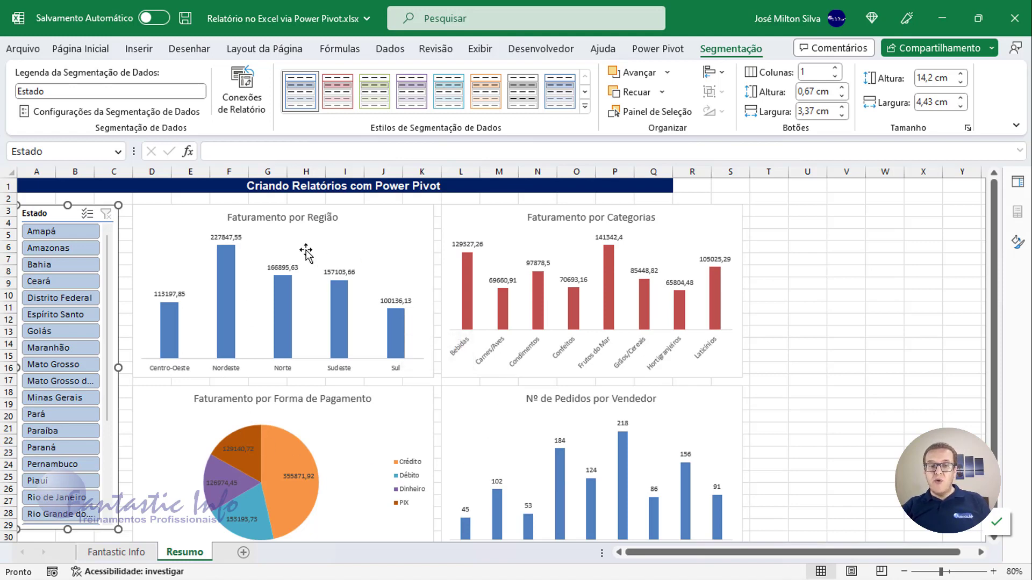
- Insert two vertically stacked pivot charts from the Power Pivot data model on the existing Resumo sheet at cell T3
left_click(117, 188)
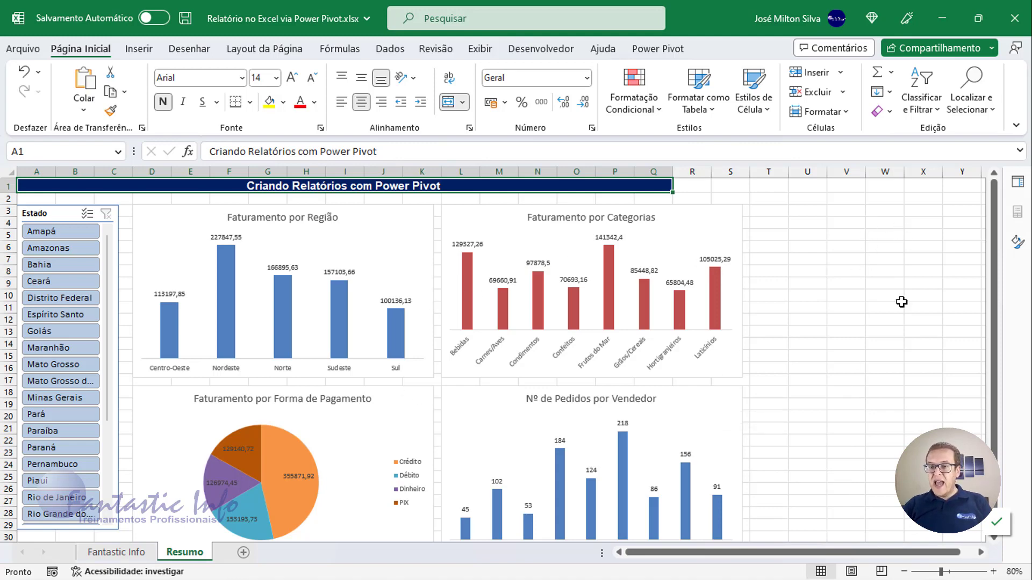
left_click(804, 221)
left_click(774, 213)
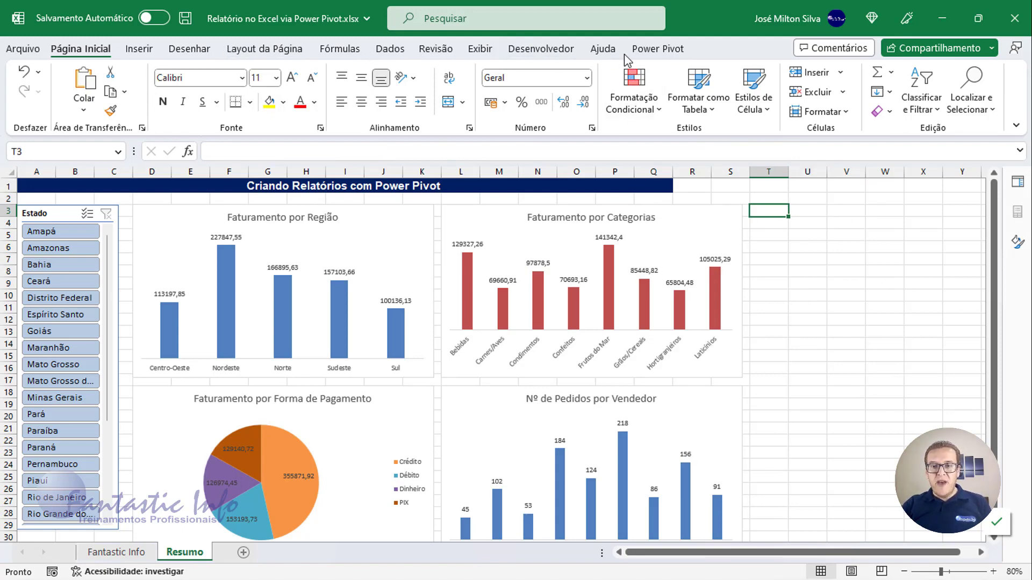
left_click(651, 54)
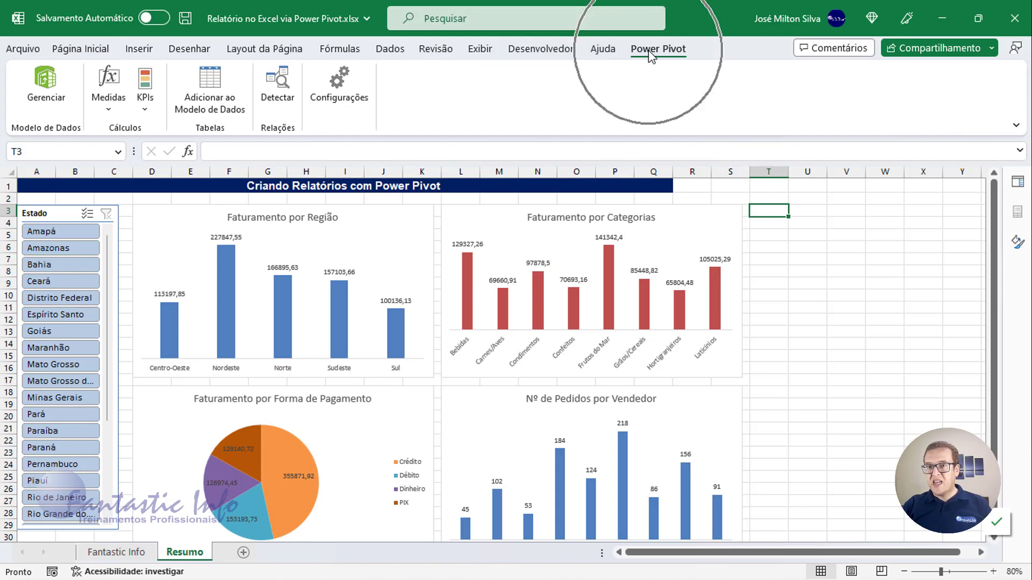
left_click(61, 93)
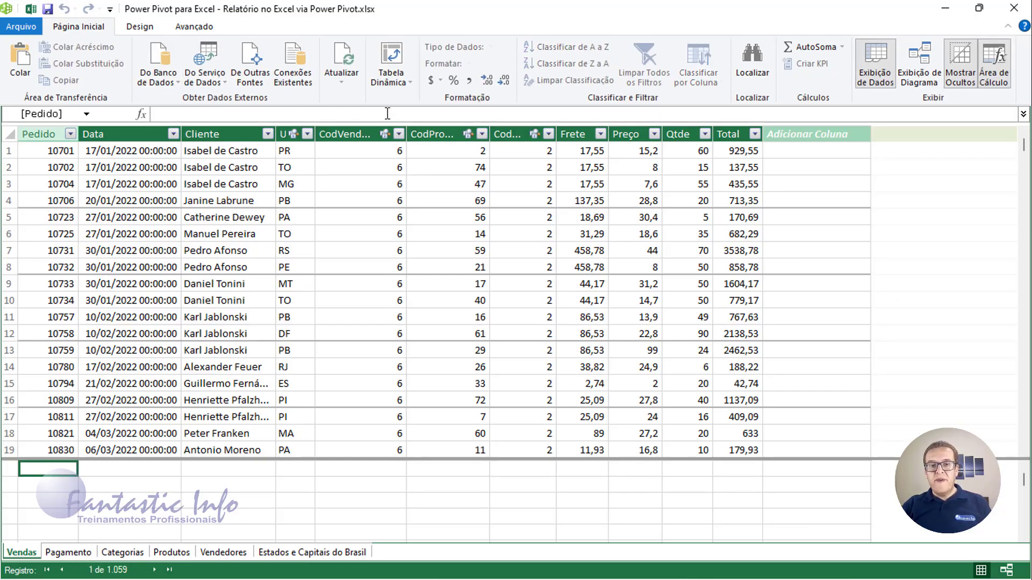
left_click(403, 86)
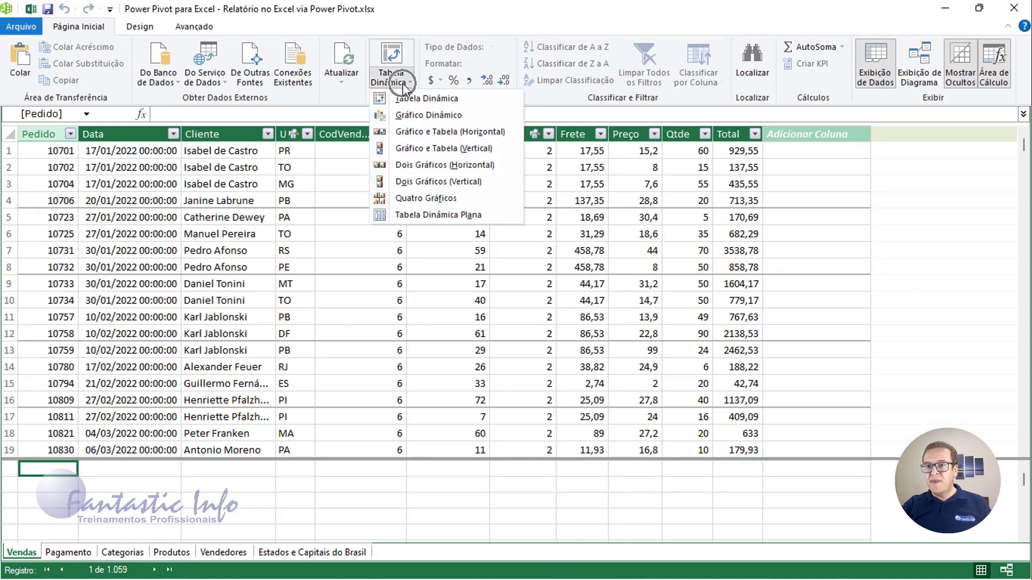
left_click(458, 182)
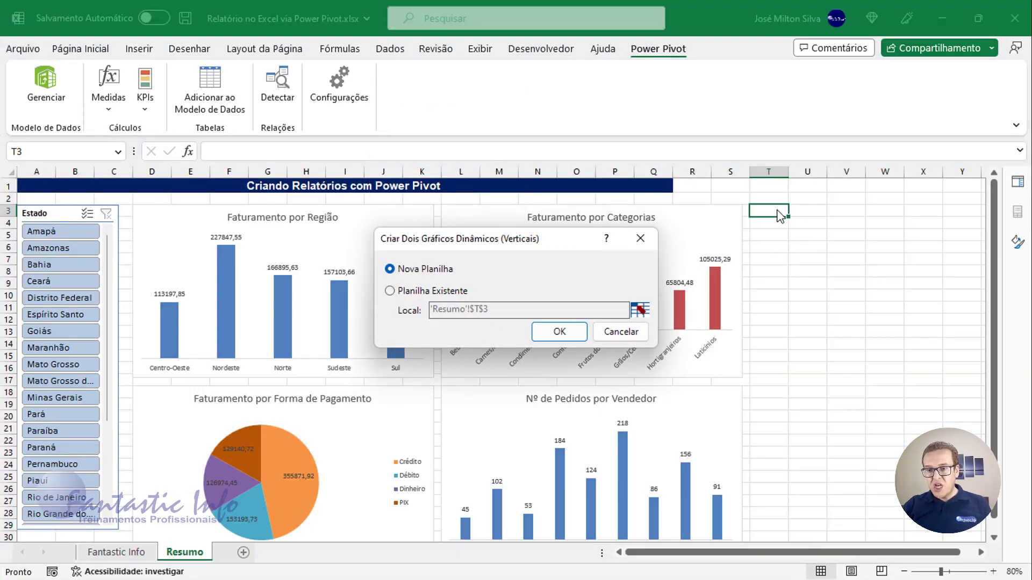
left_click(411, 292)
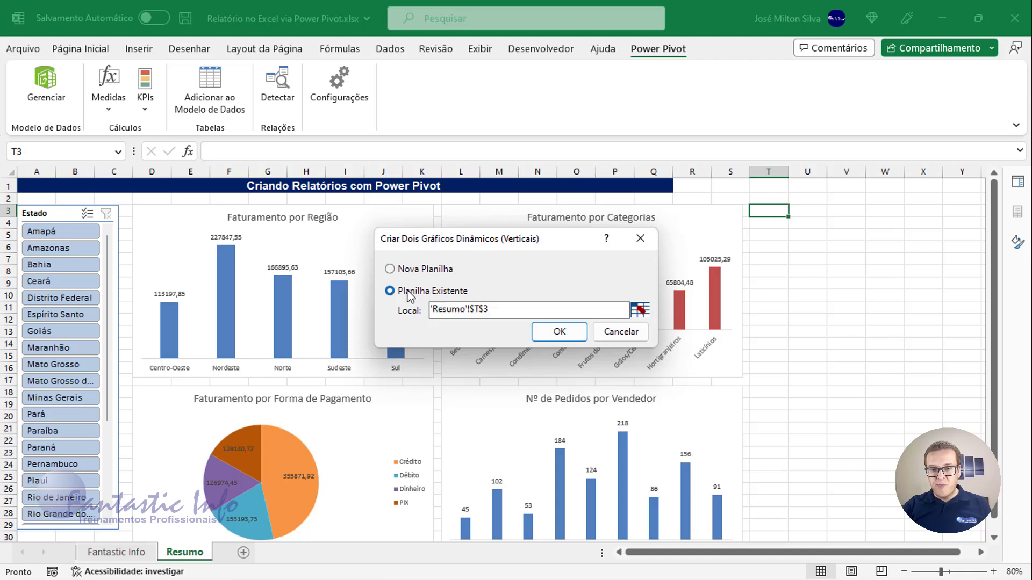
left_click(559, 331)
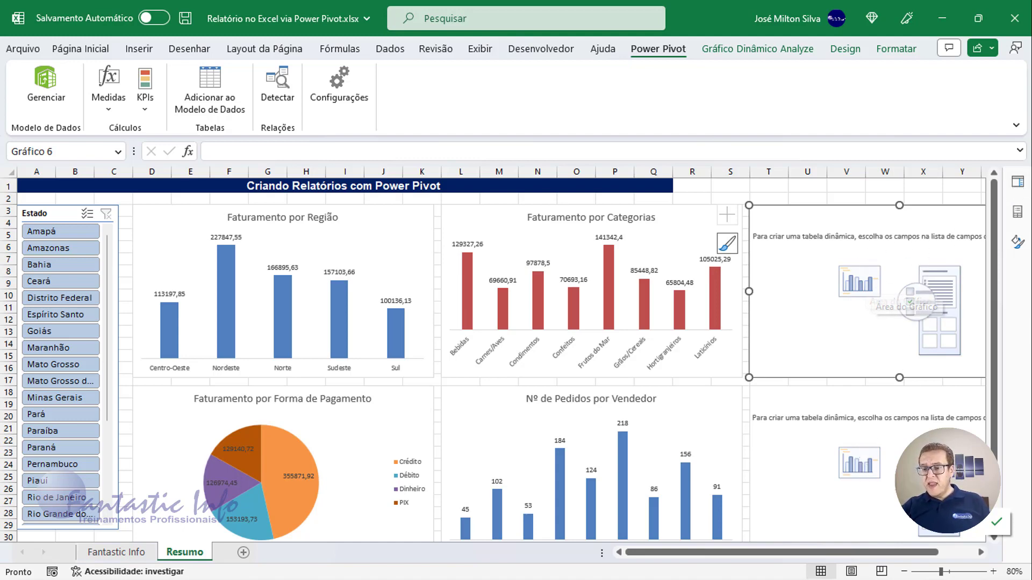
scroll(981, 556, "right", 7)
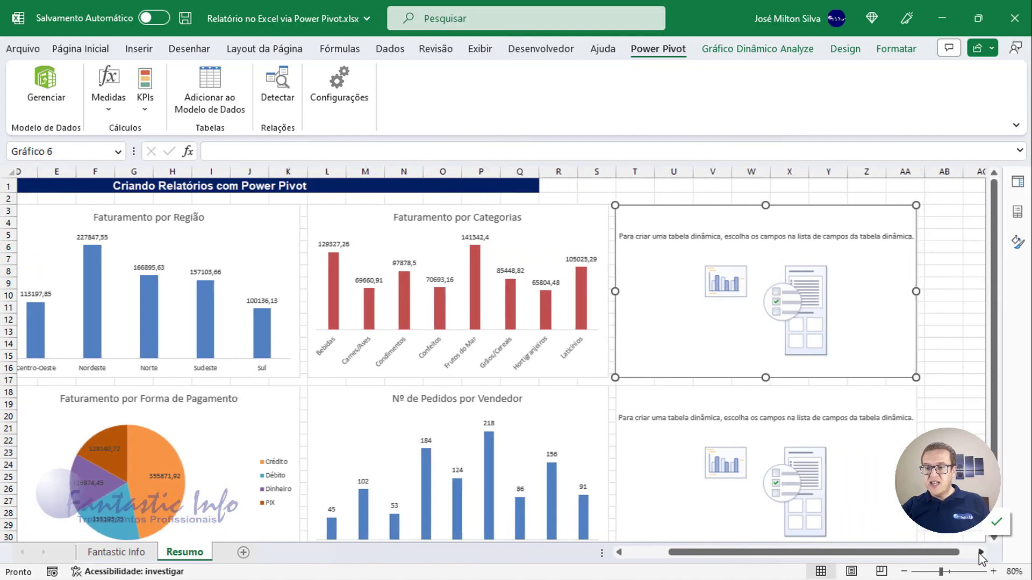
- Use the Tipo field of the Pagamento table as the category axis of the upper empty pivot chart
left_click(1019, 214)
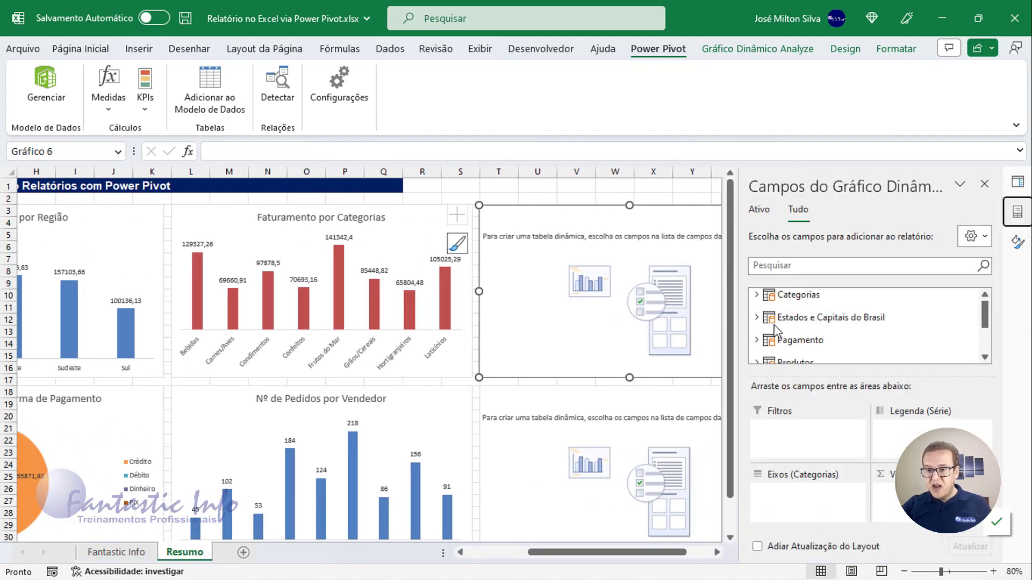
left_click(757, 317)
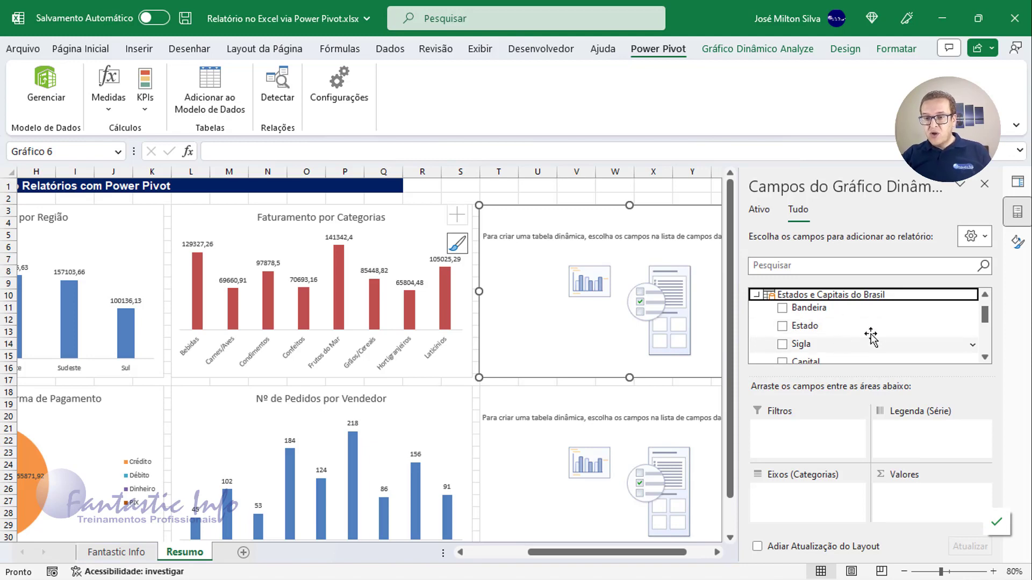
left_click(757, 295)
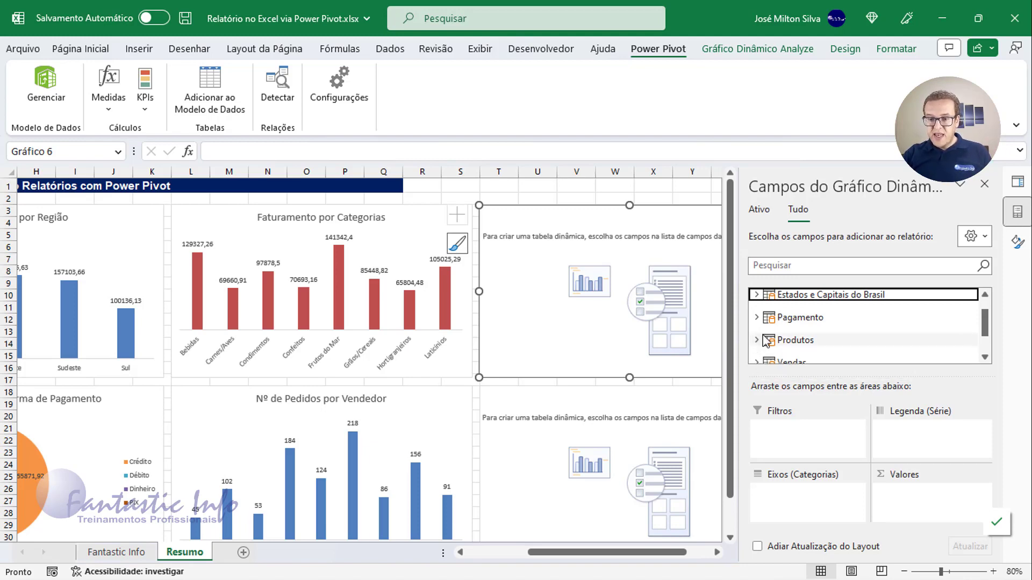
left_click(757, 317)
left_click_drag(815, 353, 826, 510)
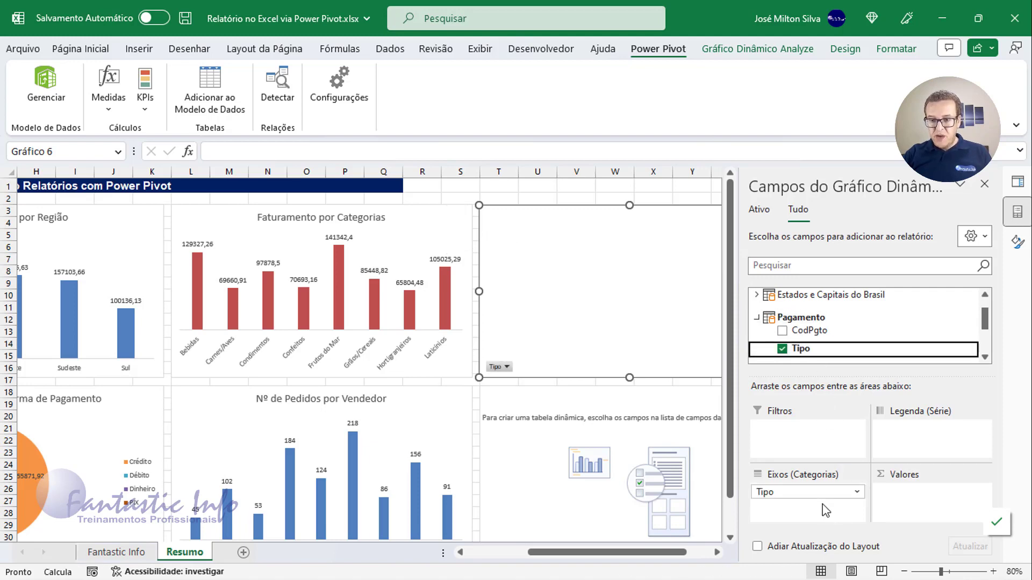
- Add the Total field of the Vendas table as the summed values of the payment-type chart
left_click(757, 318)
scroll(820, 343, "down", 1)
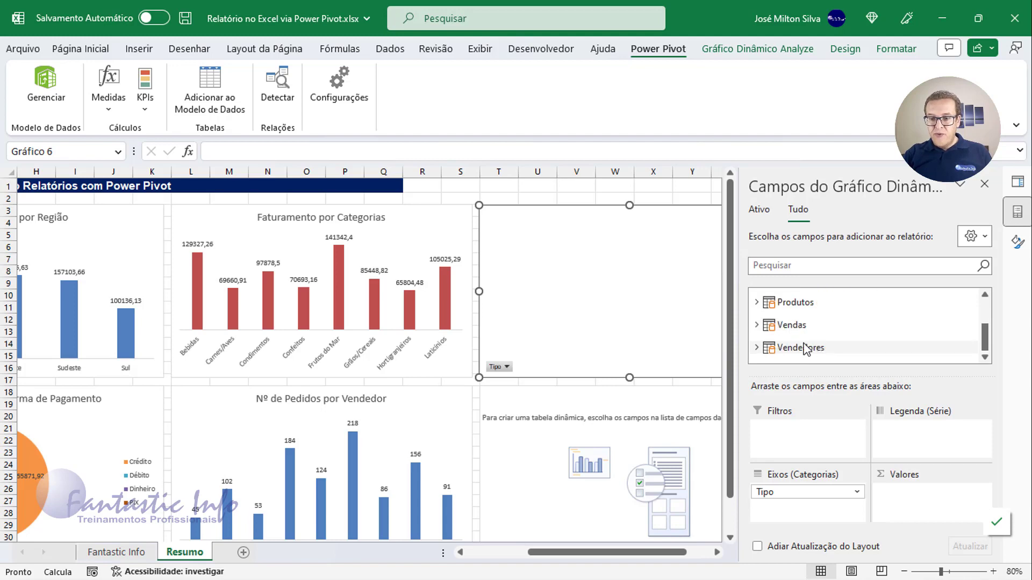
left_click(757, 324)
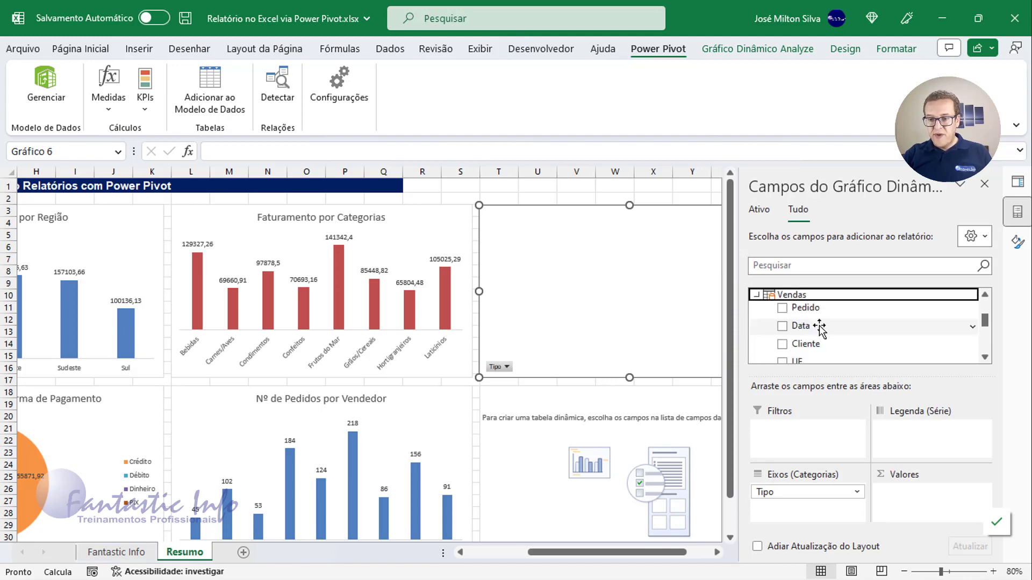
scroll(823, 330, "down", 3)
scroll(882, 332, "down", 3)
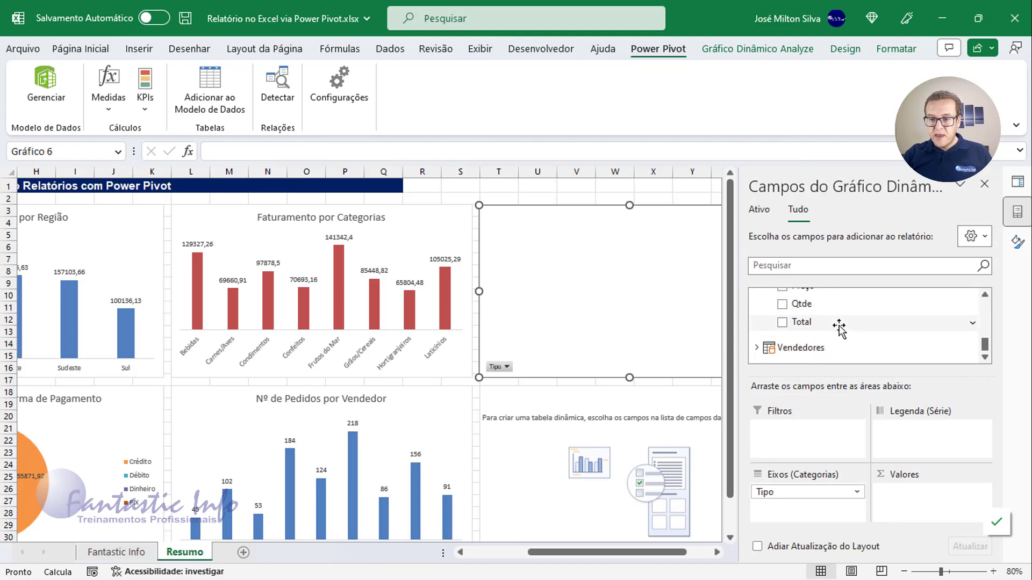
left_click_drag(845, 324, 944, 506)
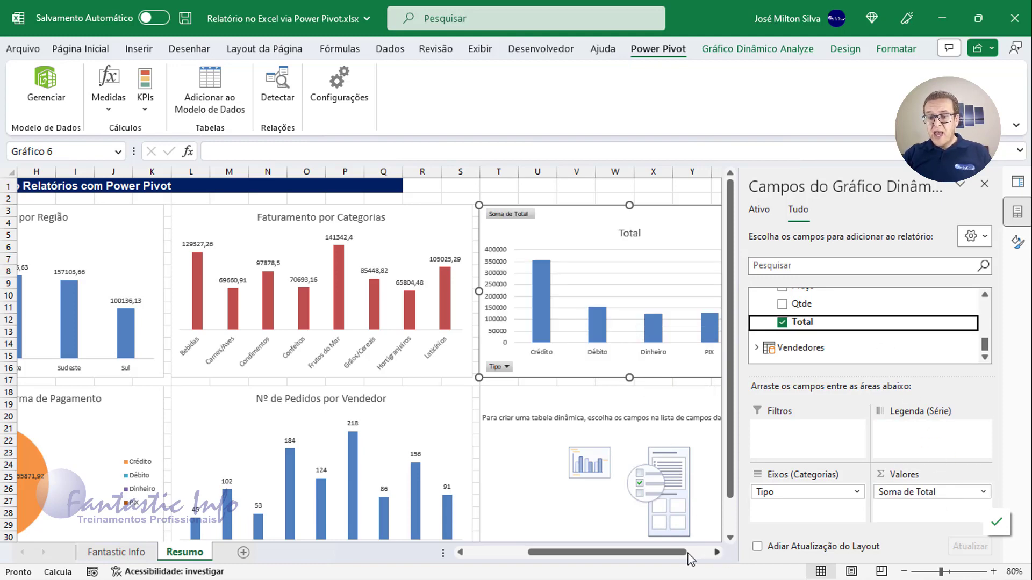
- Close the chart fields, chart area formatting, and queries and connections panes to show the whole report
left_click_drag(683, 553, 505, 567)
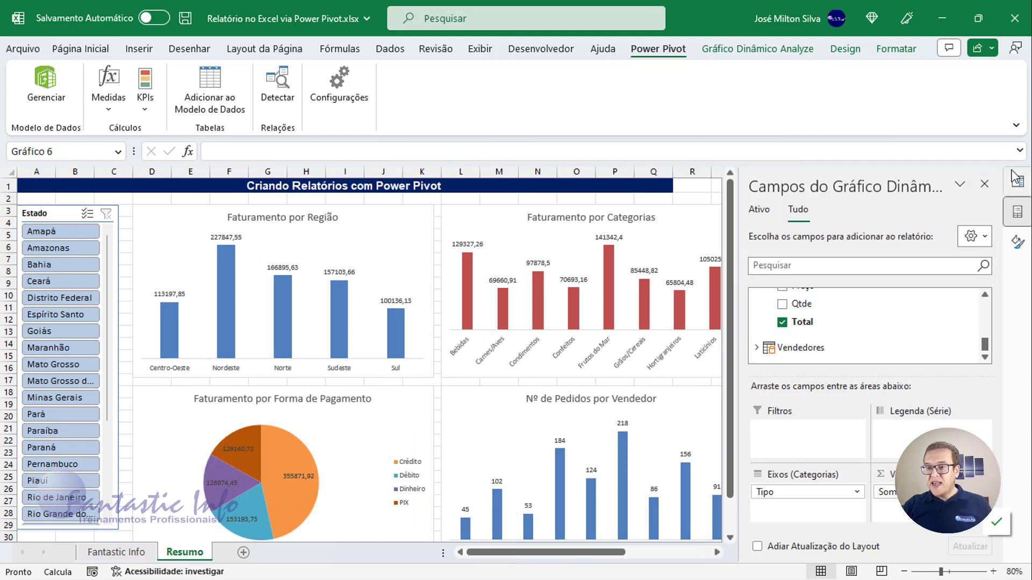
left_click(985, 184)
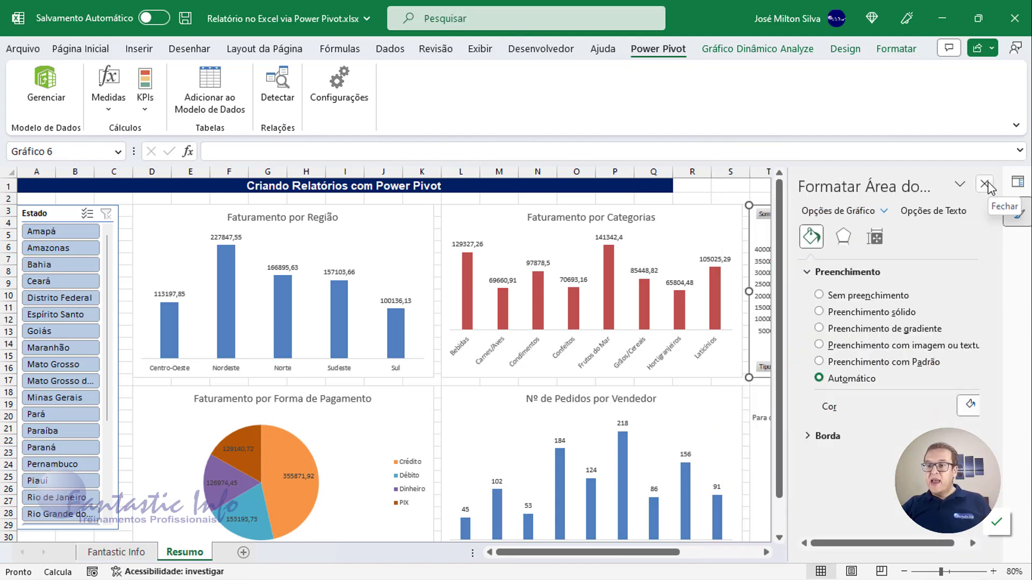
left_click(985, 184)
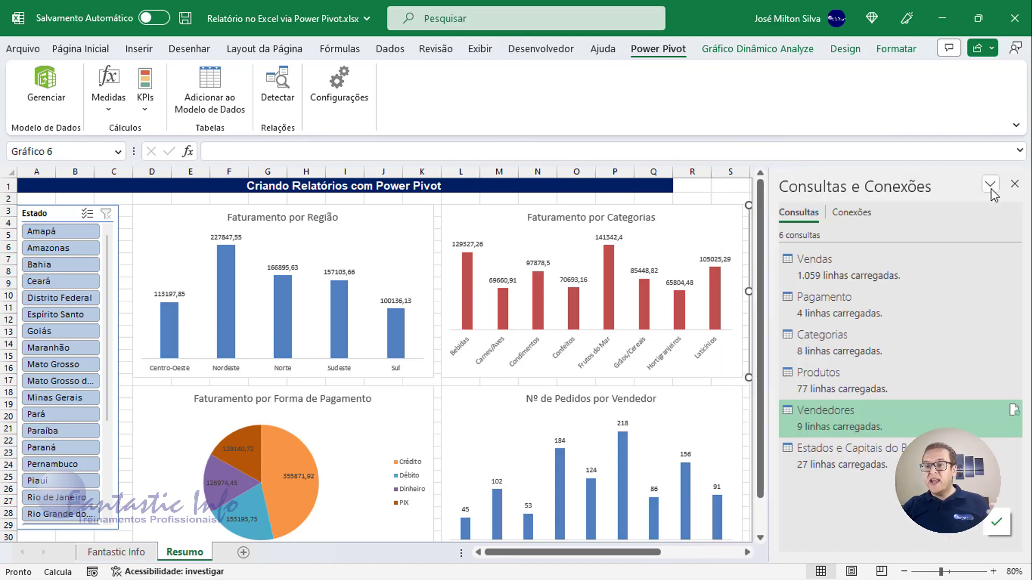
left_click(1015, 185)
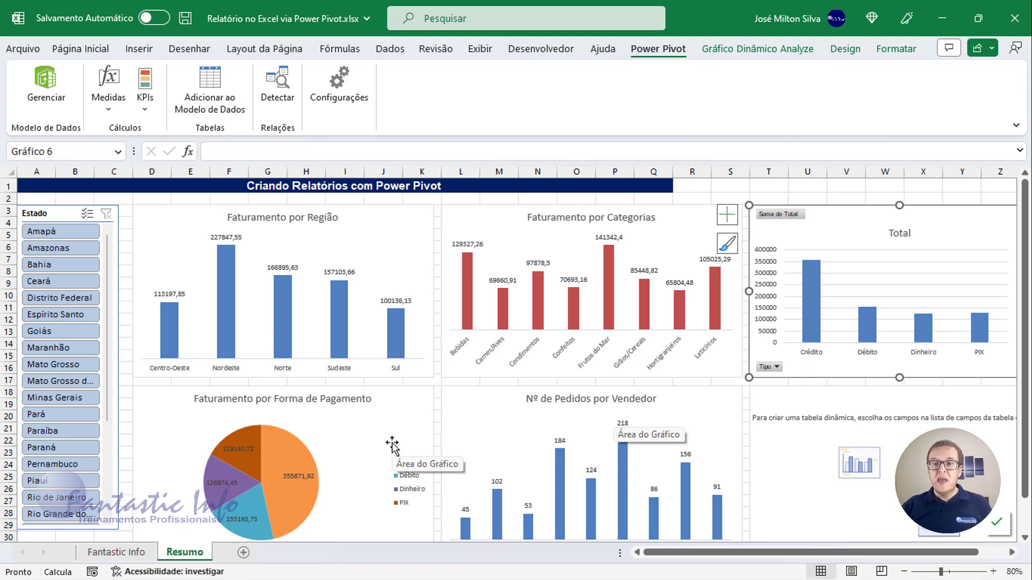
- Add a new worksheet and insert a pivot table from the data model at its cell A4
left_click(244, 554)
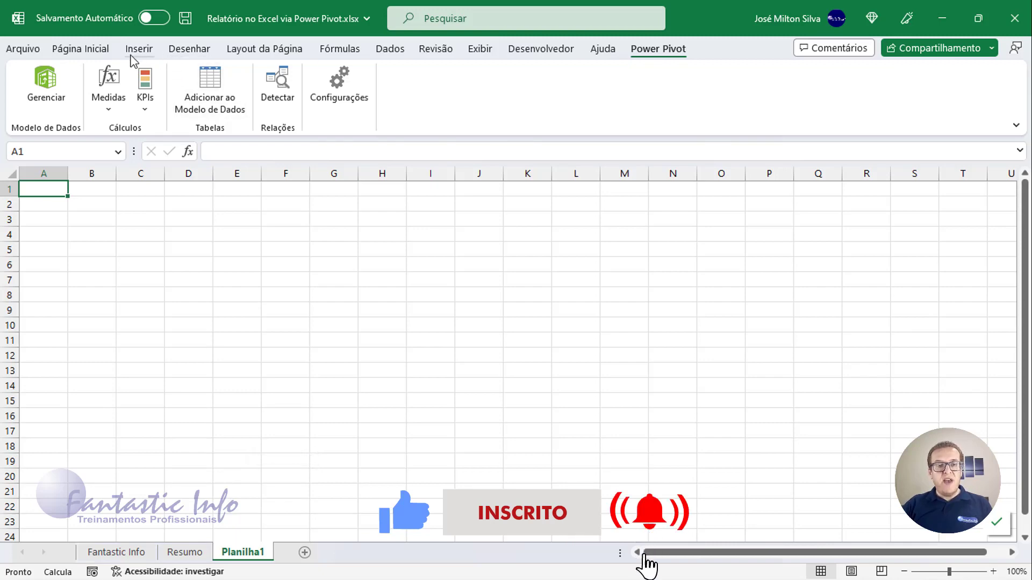
left_click(57, 232)
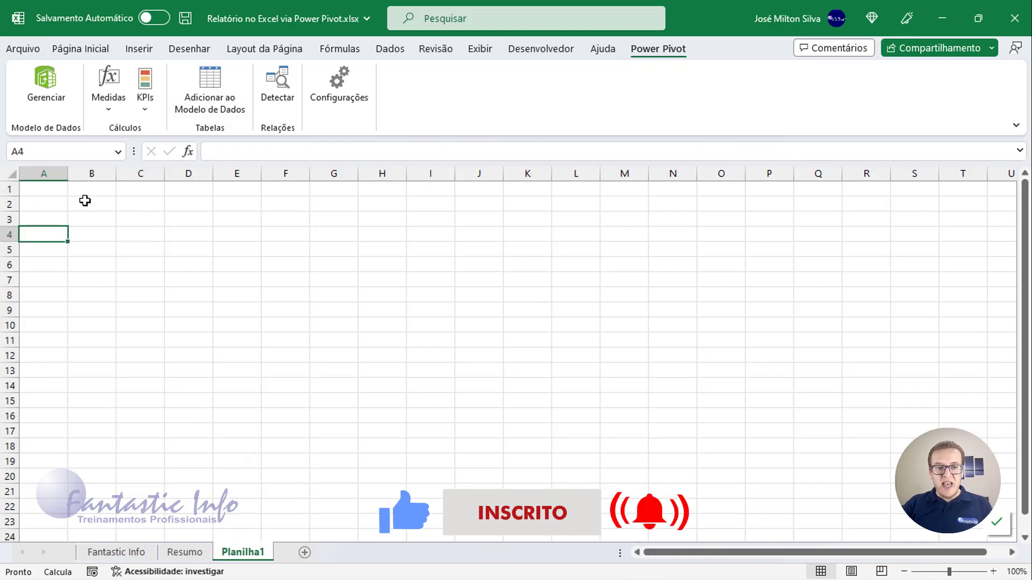
left_click(140, 50)
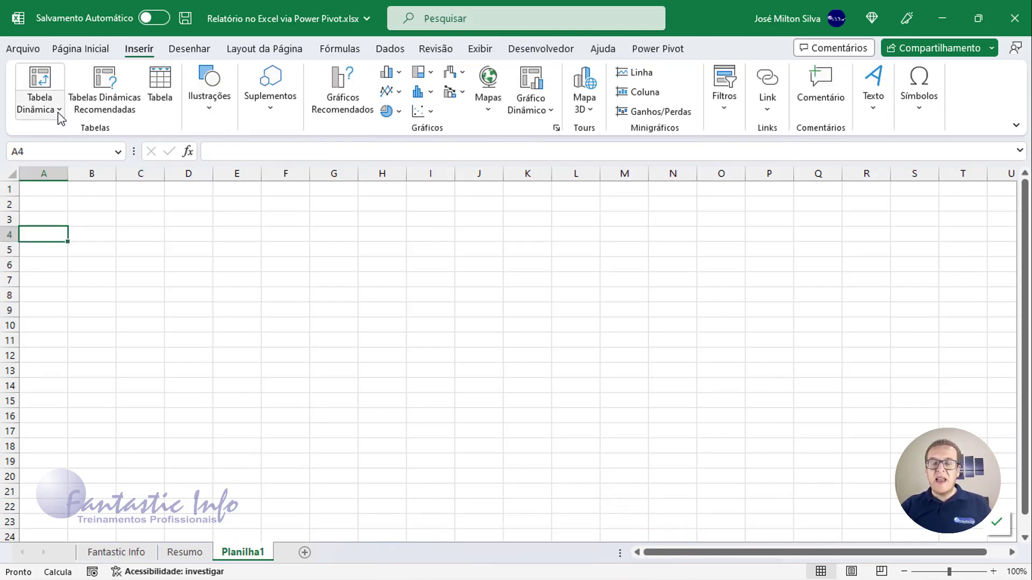
left_click(59, 112)
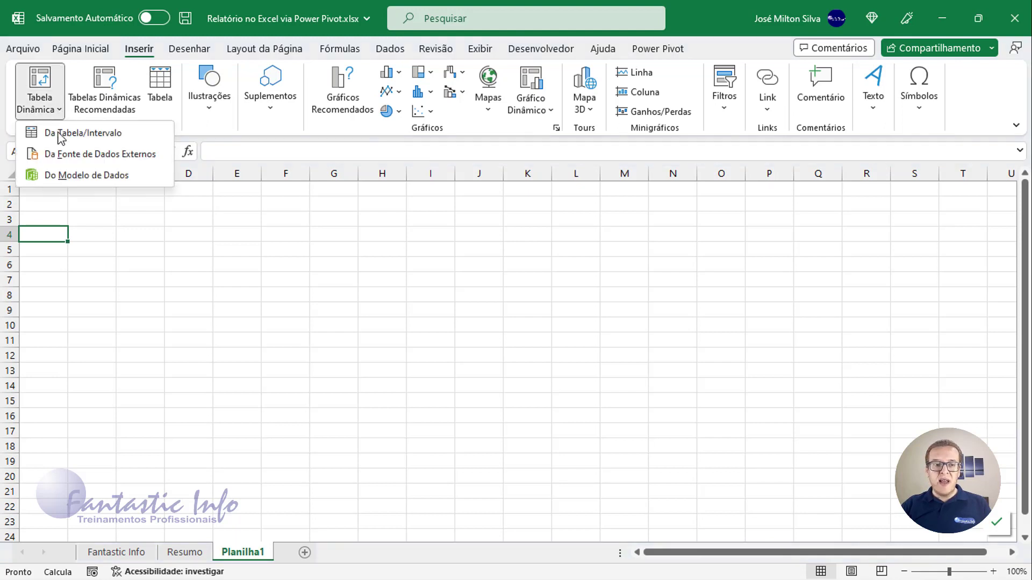
left_click(70, 178)
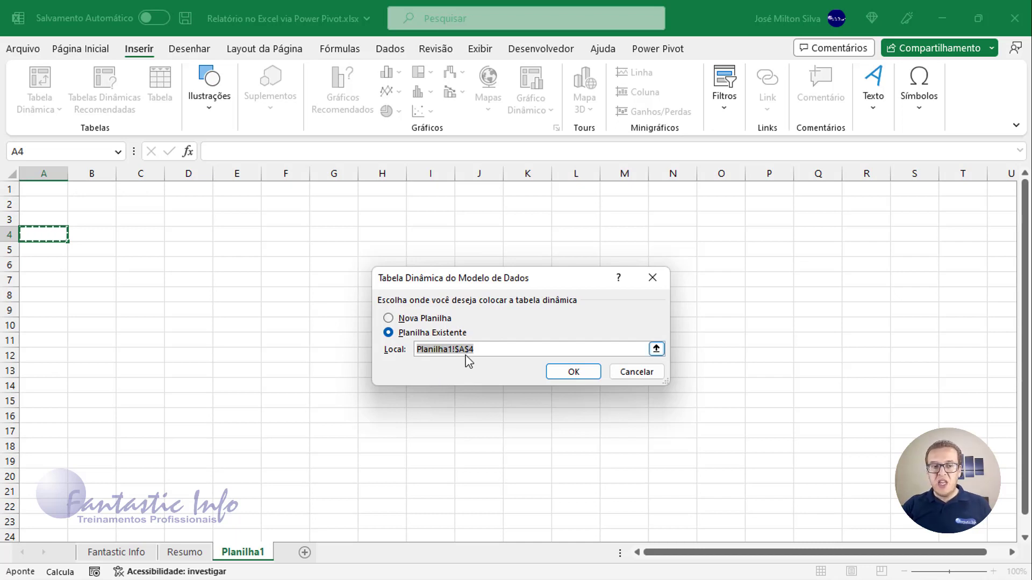
left_click(579, 372)
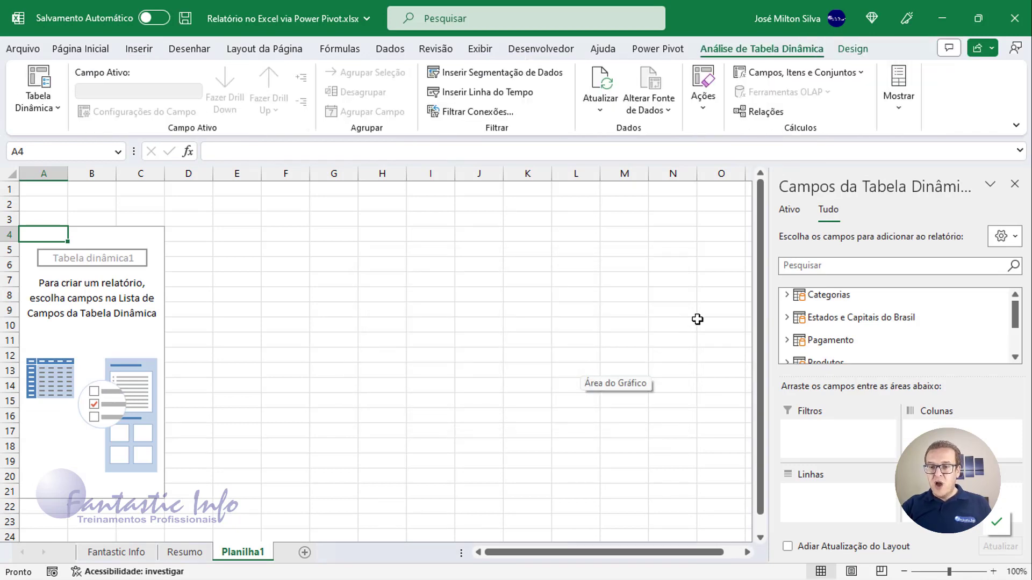
- Collapse the ribbon and set NomeDaCategoria as the pivot table's rows and Região as its columns
double_click(754, 50)
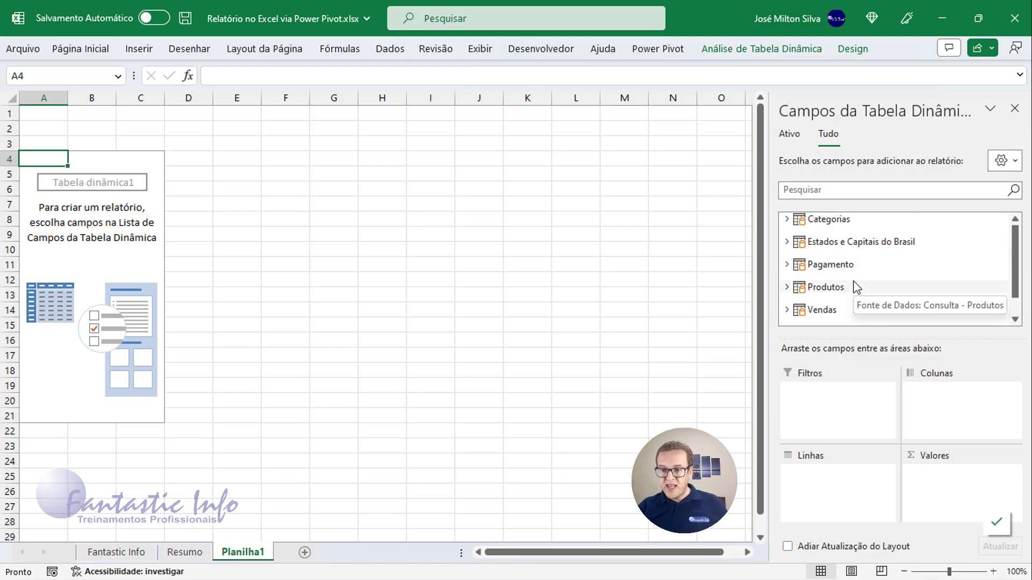
left_click(788, 219)
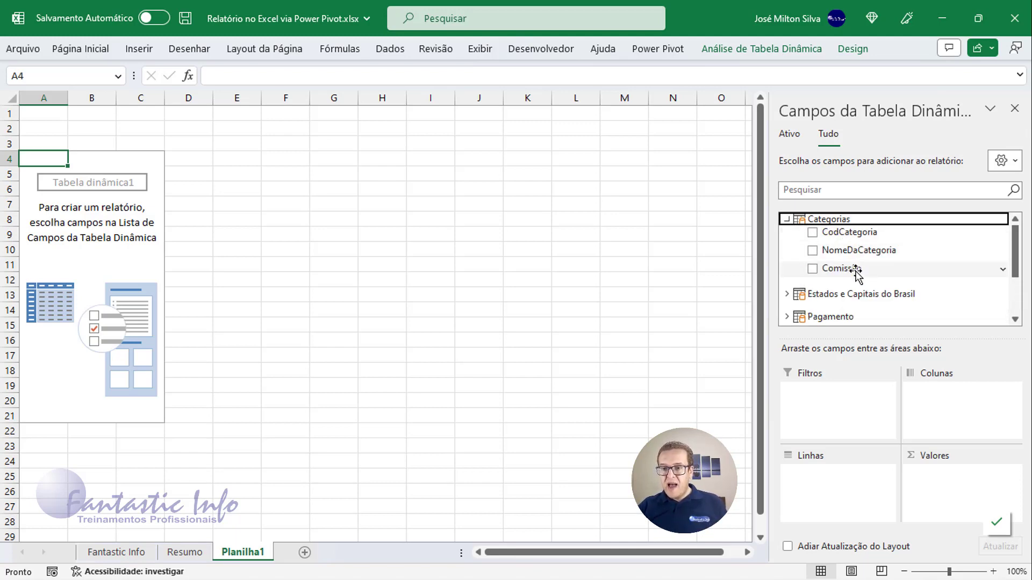
left_click_drag(859, 249, 835, 484)
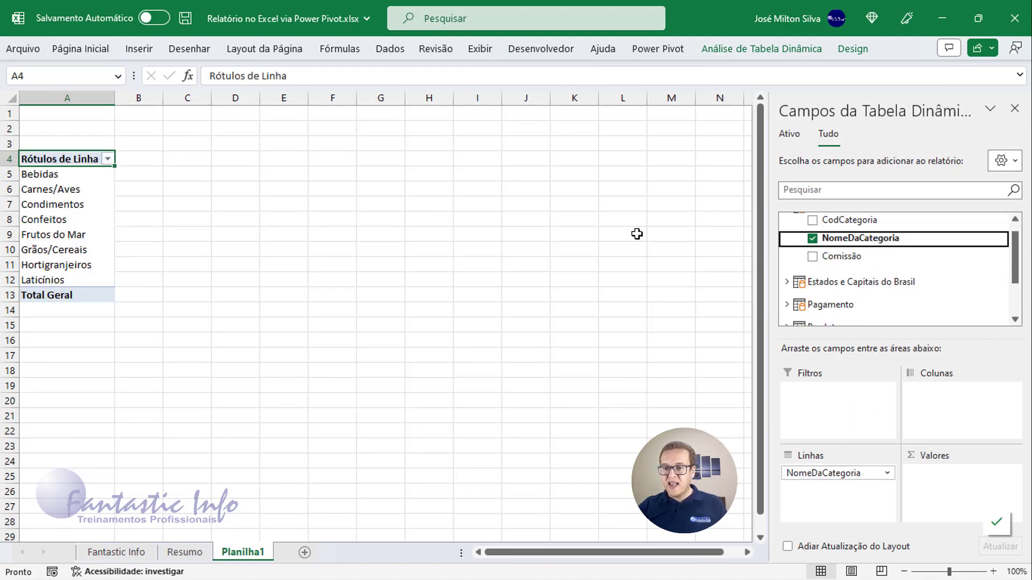
scroll(814, 283, "down", 1)
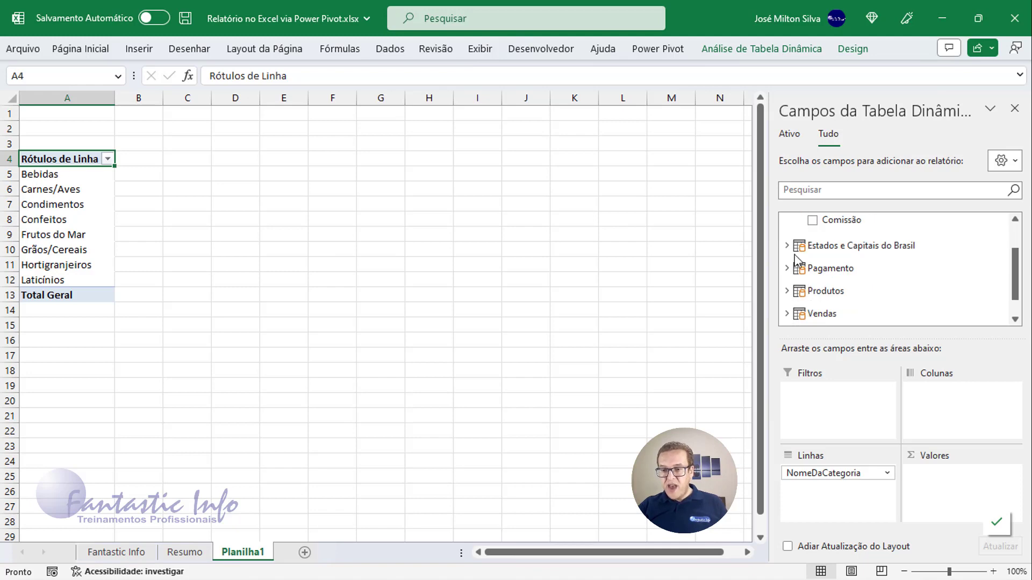
left_click(787, 245)
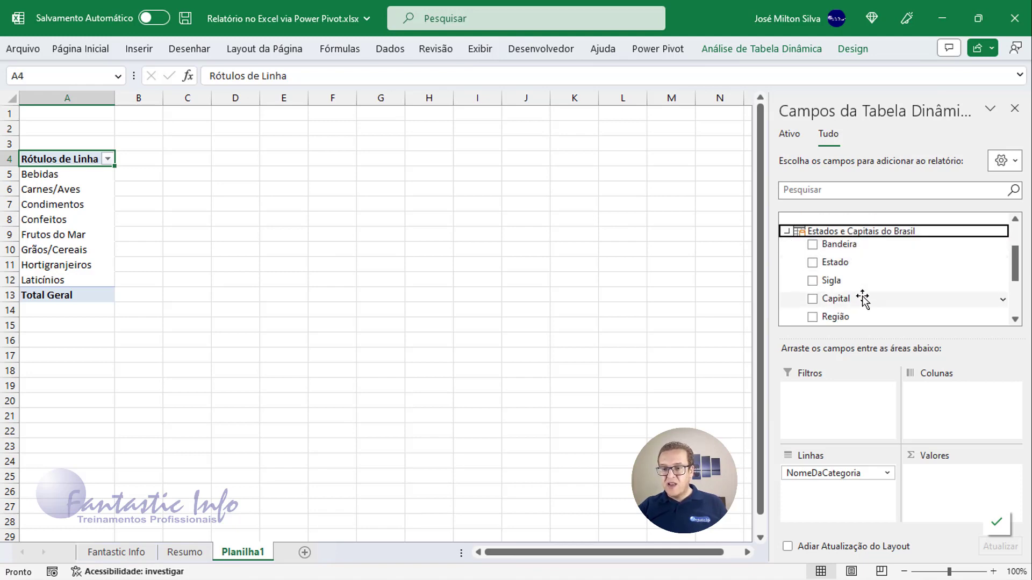
left_click_drag(857, 319, 953, 407)
left_click(786, 231)
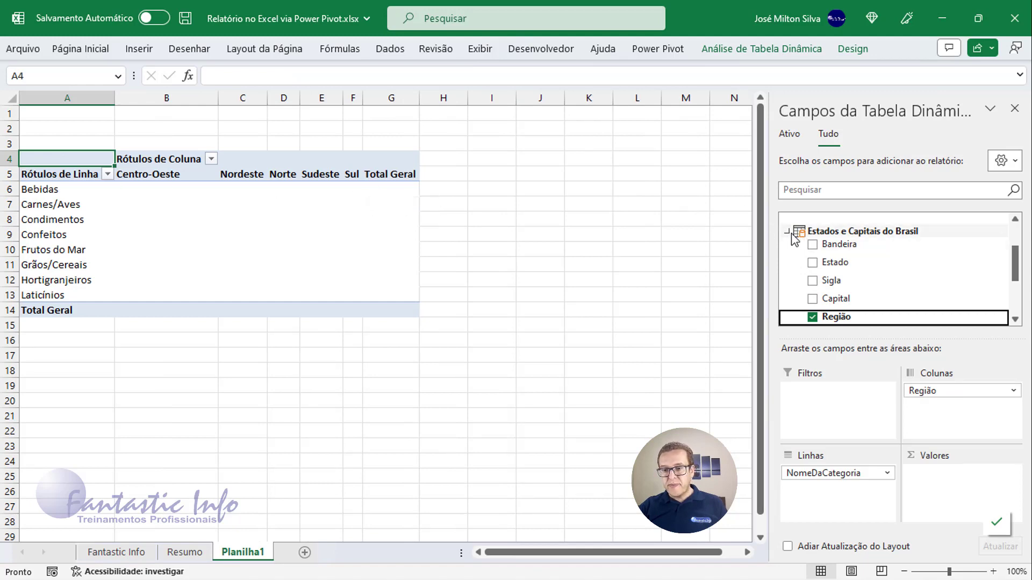
- Add the Total field of the Vendas table to the pivot table as summed values
scroll(835, 269, "down", 1)
left_click(788, 287)
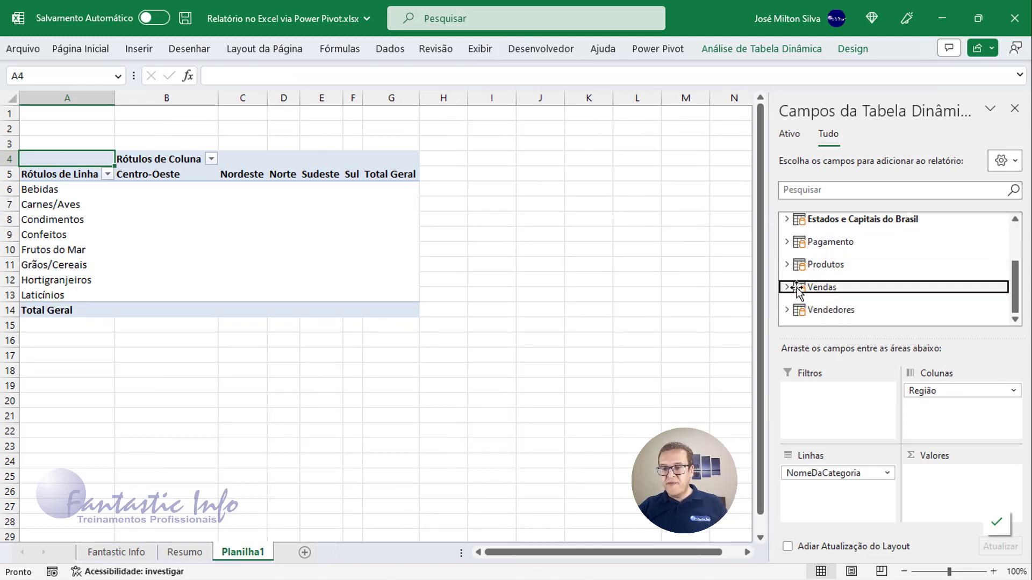
scroll(848, 286, "down", 4)
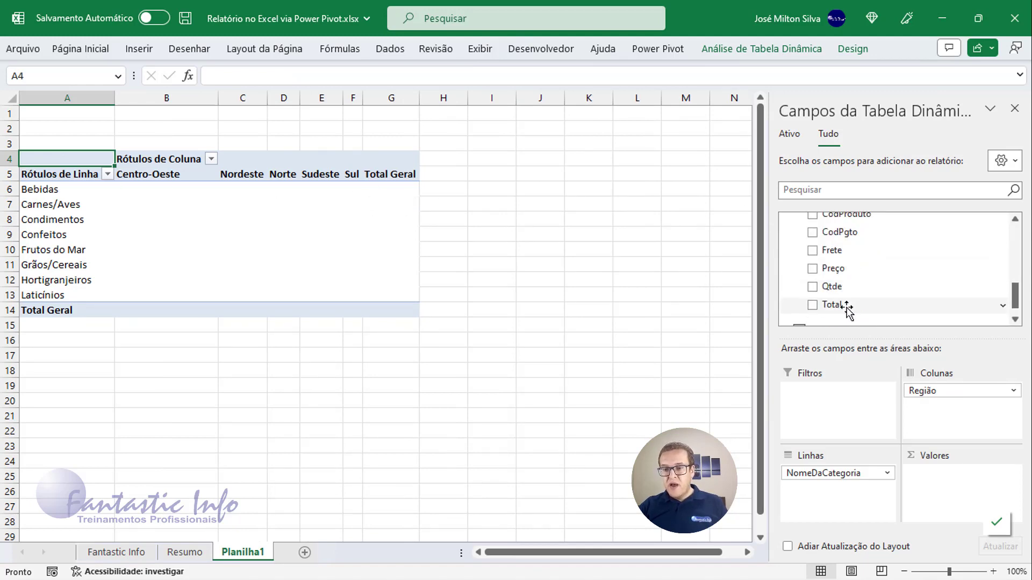
left_click_drag(842, 305, 967, 486)
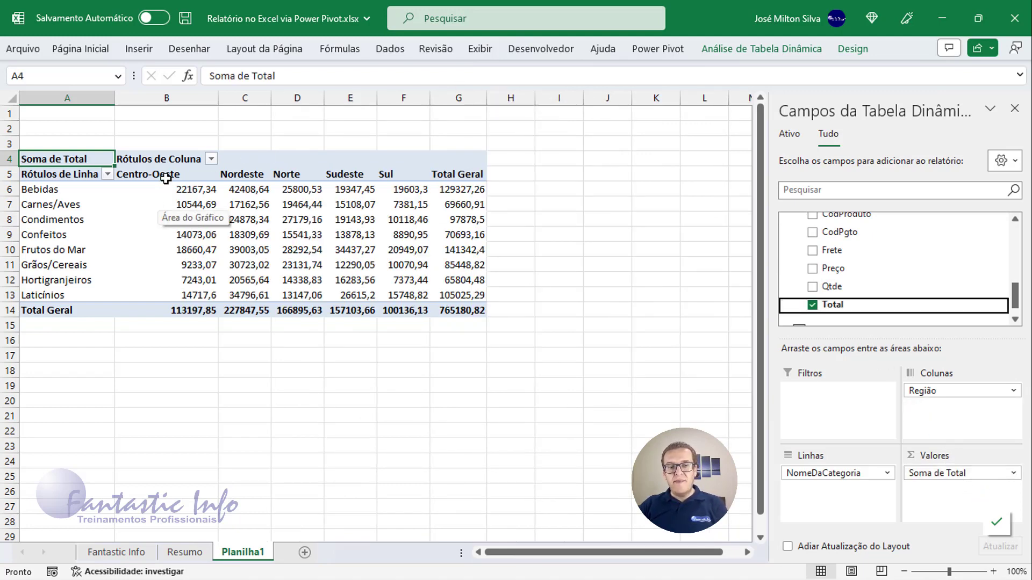
- Format the pivot table values in B6:G14, including the grand totals, with the R$ accounting number format
left_click_drag(173, 190, 437, 305)
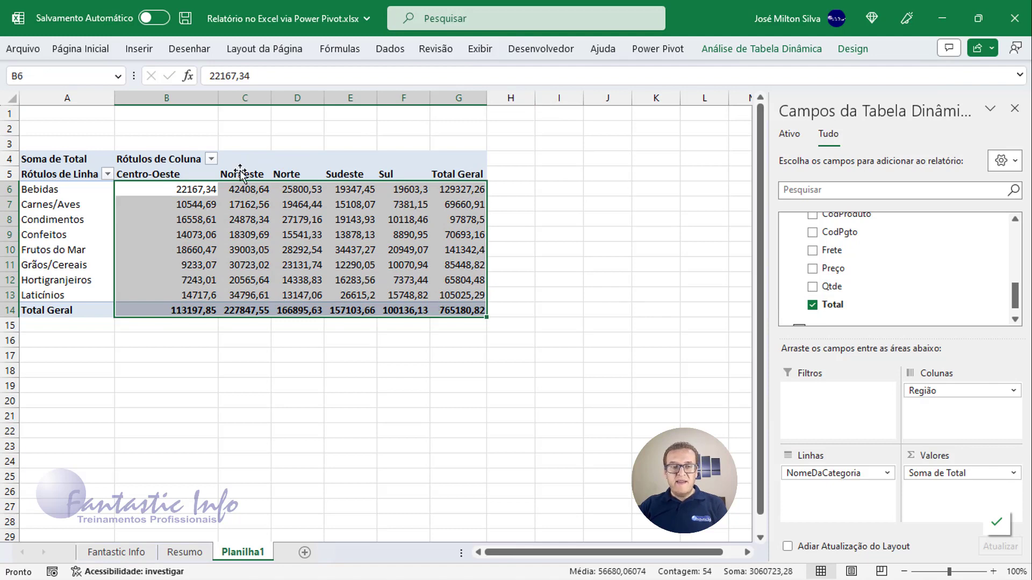
left_click(81, 49)
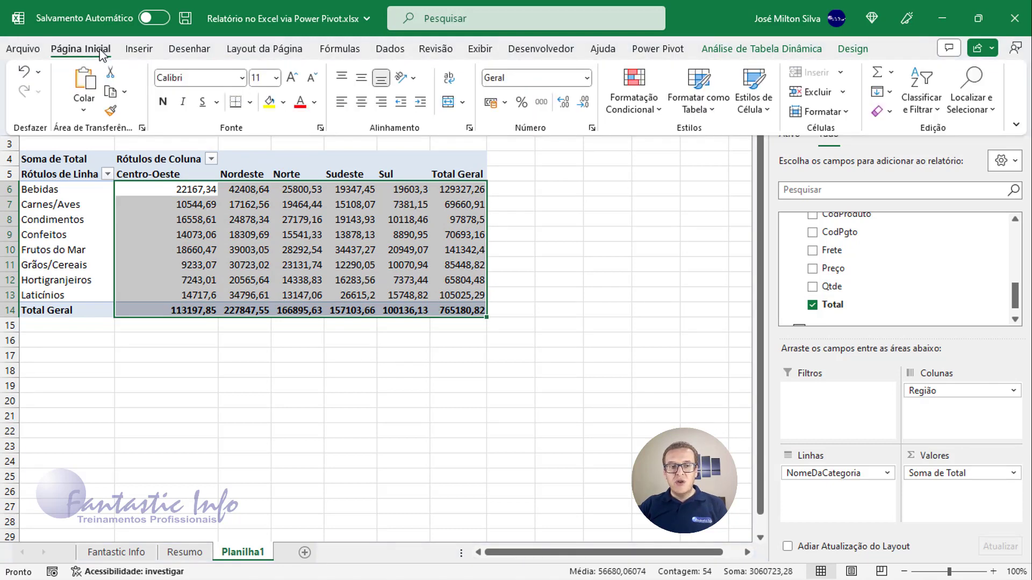
left_click(488, 104)
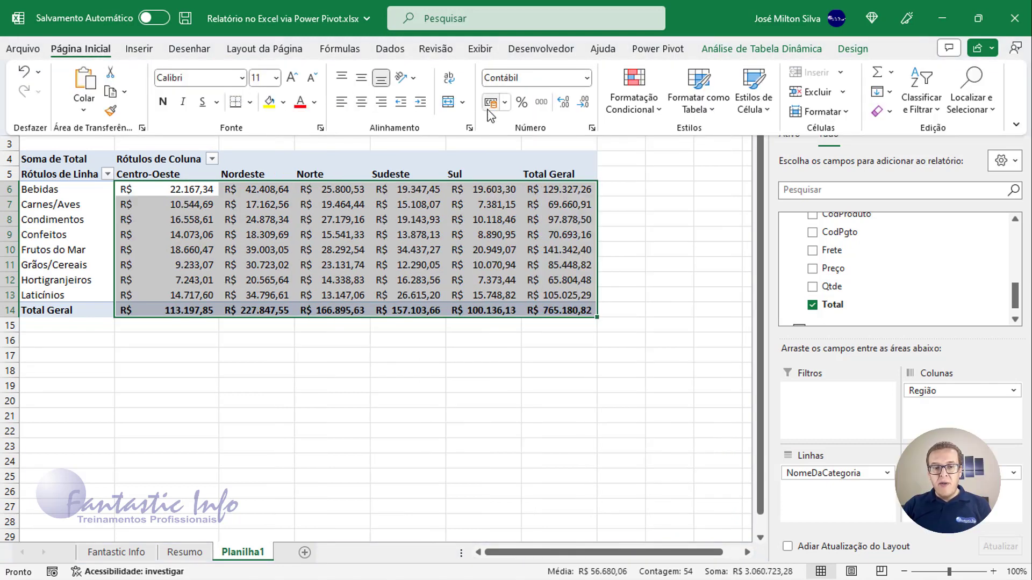
left_click(48, 169)
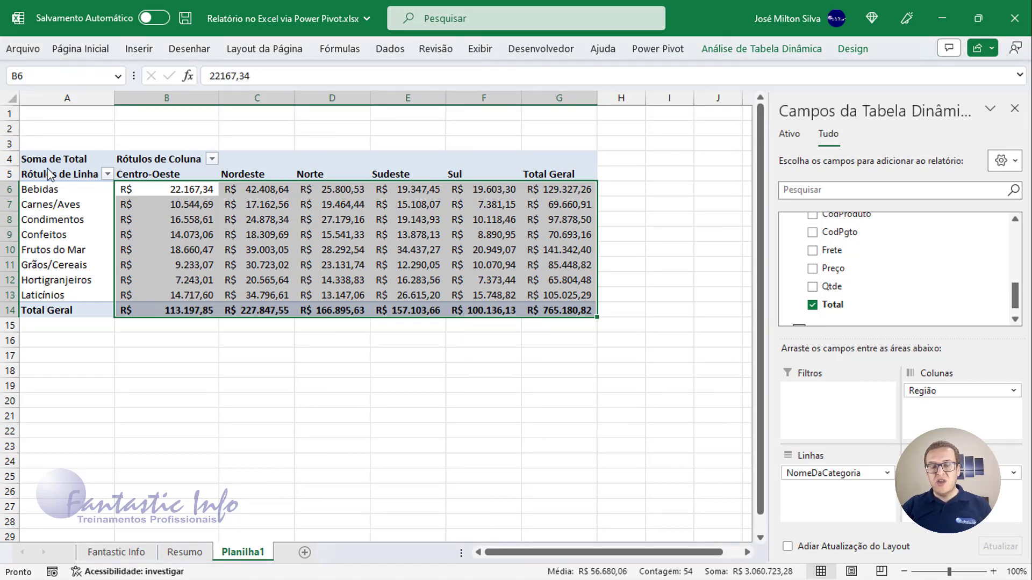
left_click(63, 117)
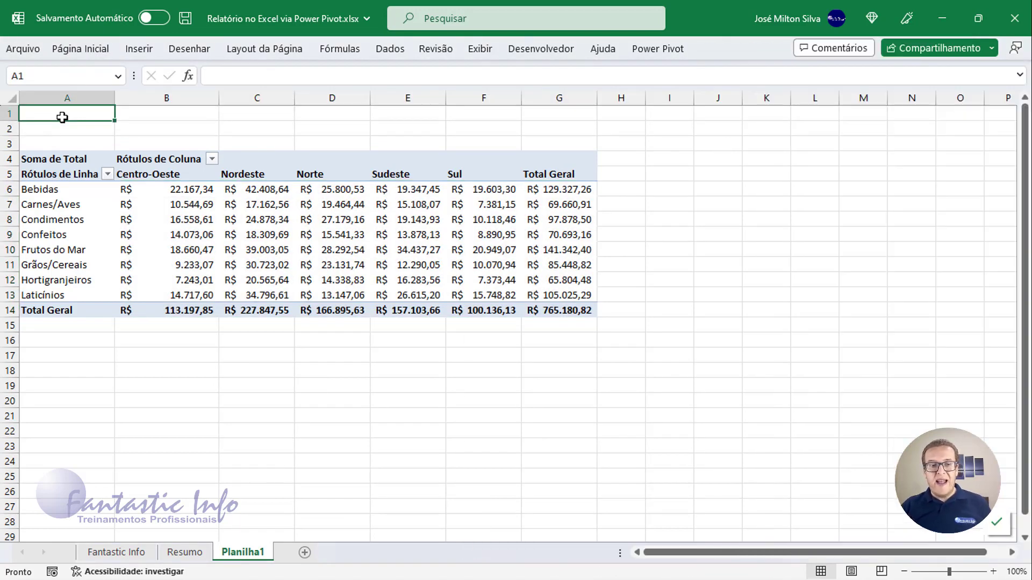
left_click(75, 190)
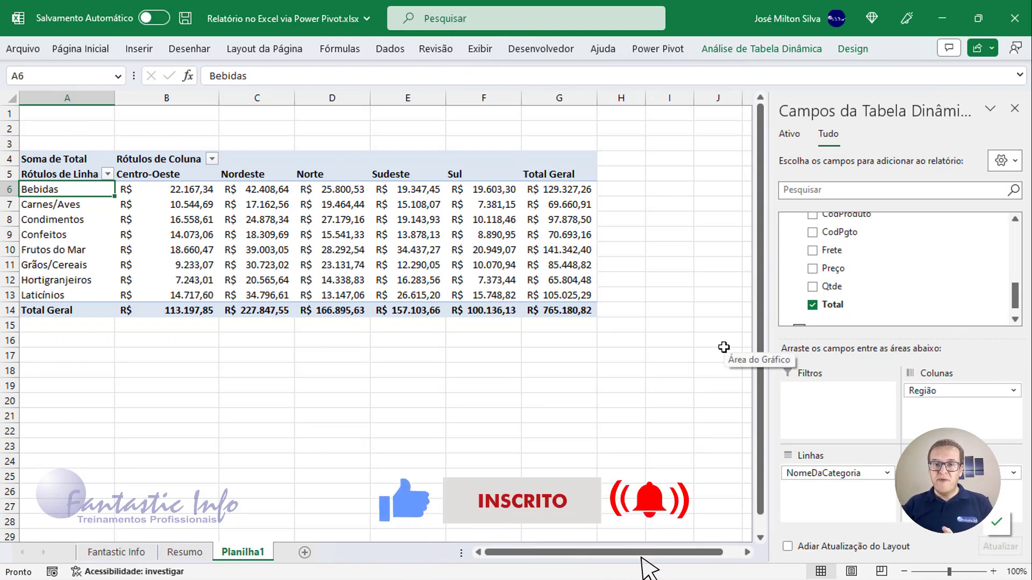
left_click(68, 112)
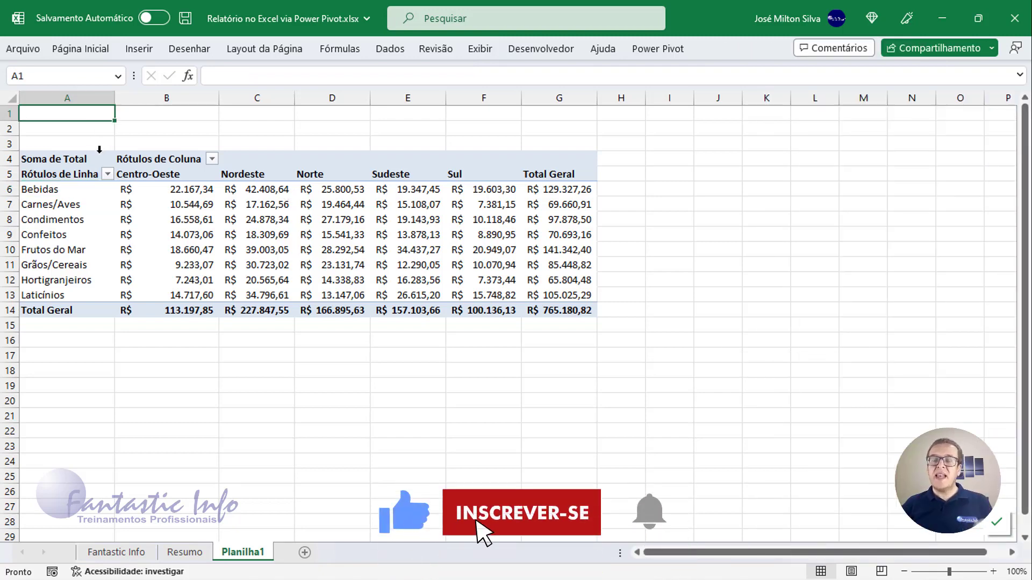